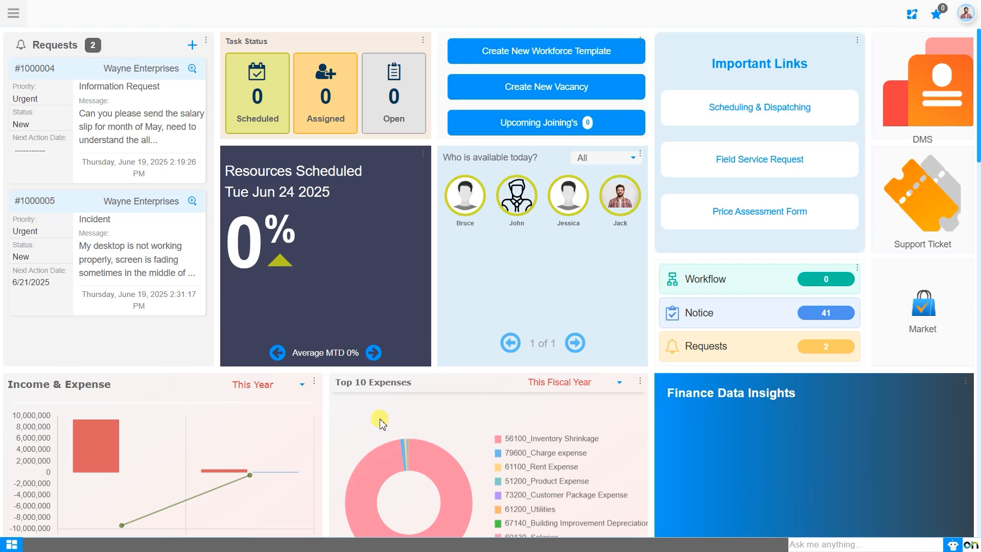
Open the Request for Quotation (RFQ) window in Procurement Management and view the existing IT Hardware Procurement - RFQ record
click(14, 13)
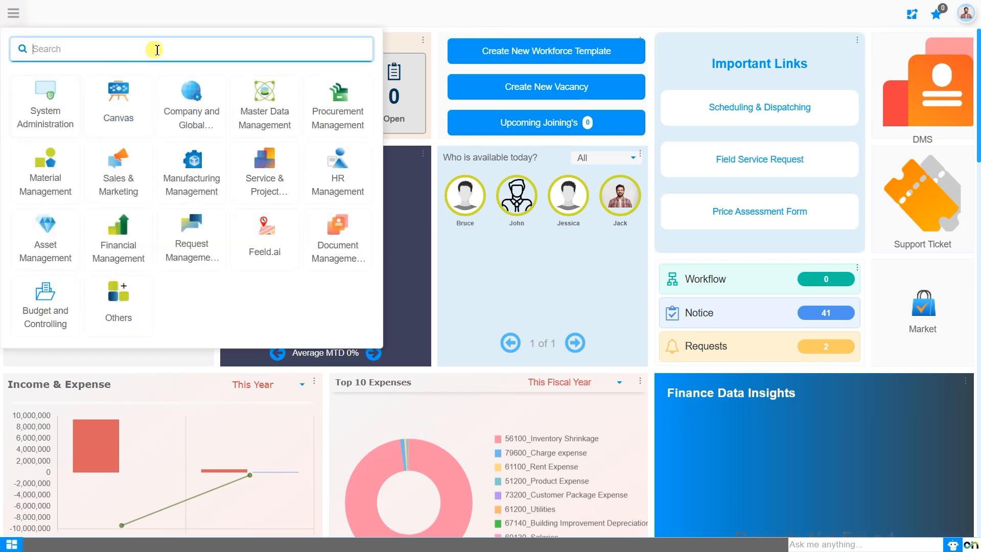
text(request f)
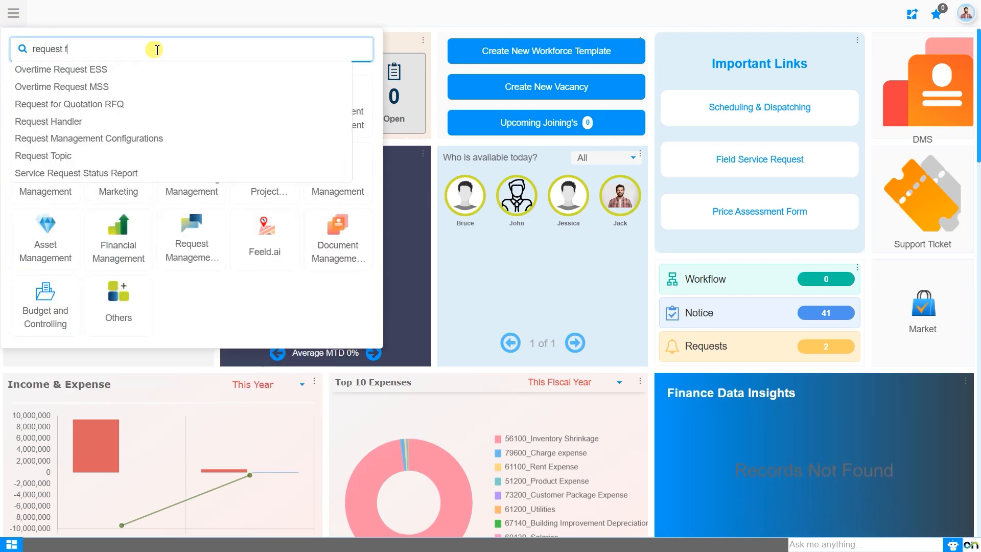
key(ctrl+a)
key(BackSpace)
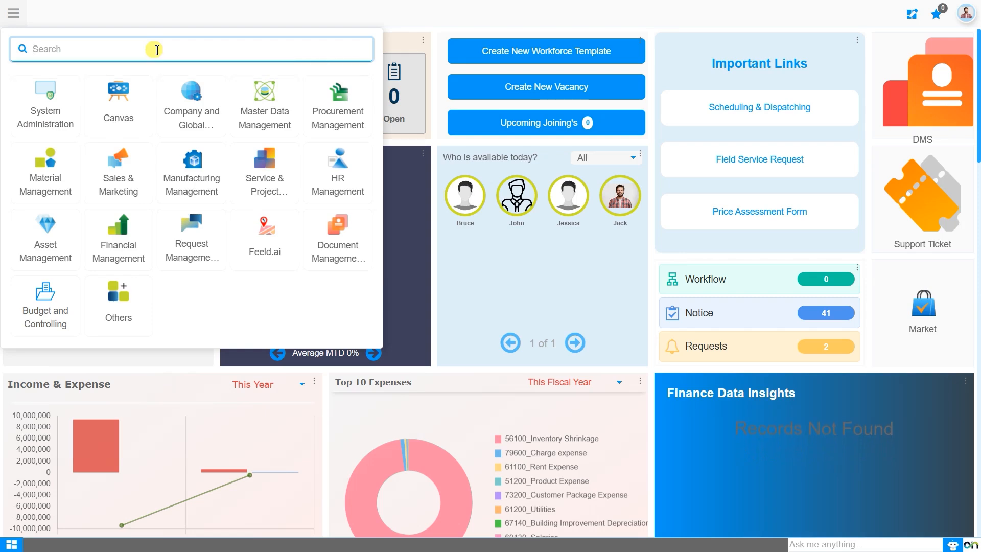
click(329, 121)
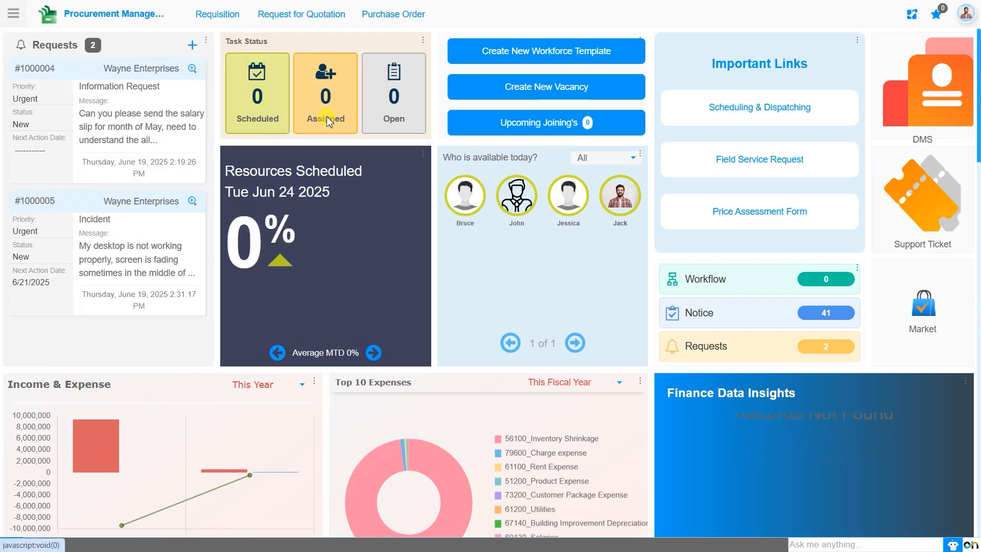
click(279, 23)
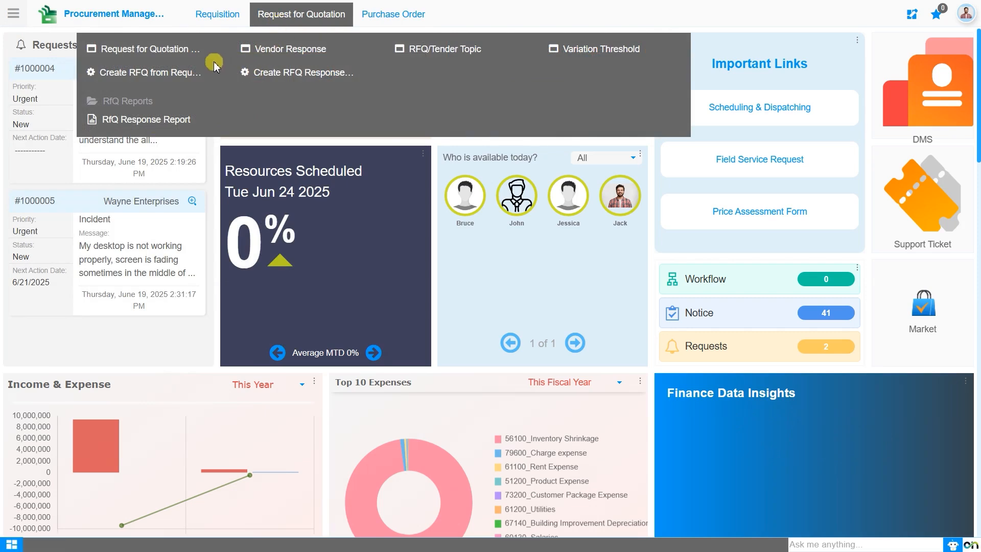
click(141, 51)
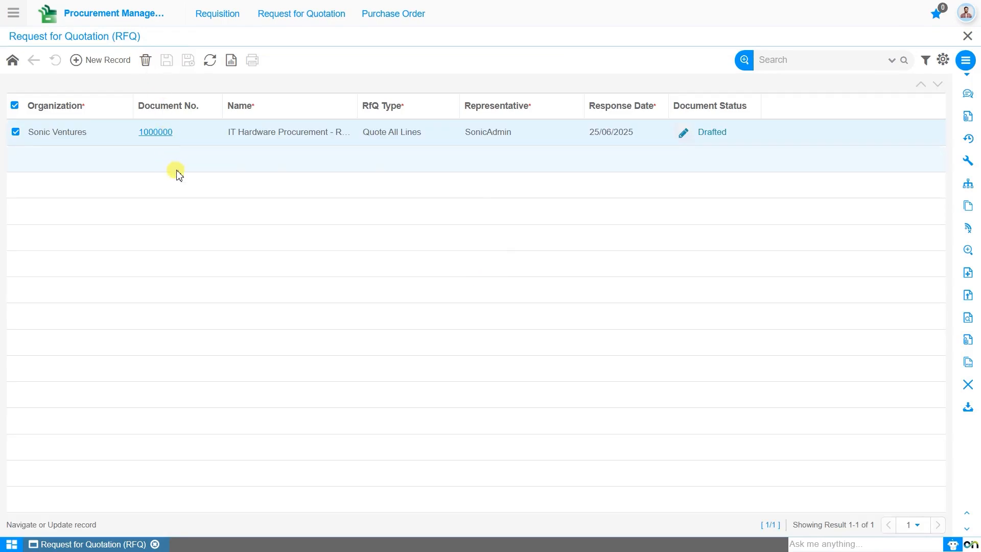
click(156, 133)
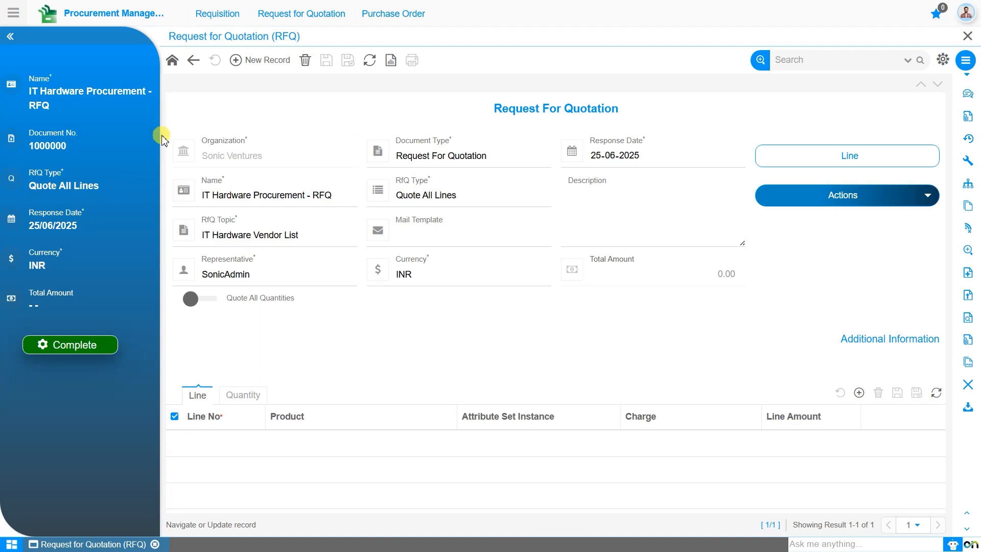
click(194, 61)
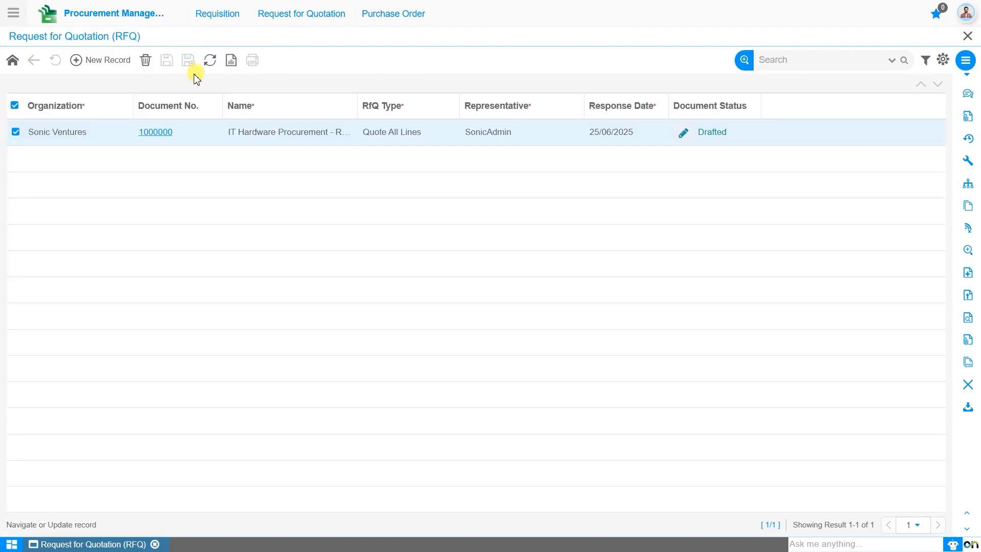
Start a new RFQ record with document type Request For Quotation and response date 30-06-2025
click(103, 61)
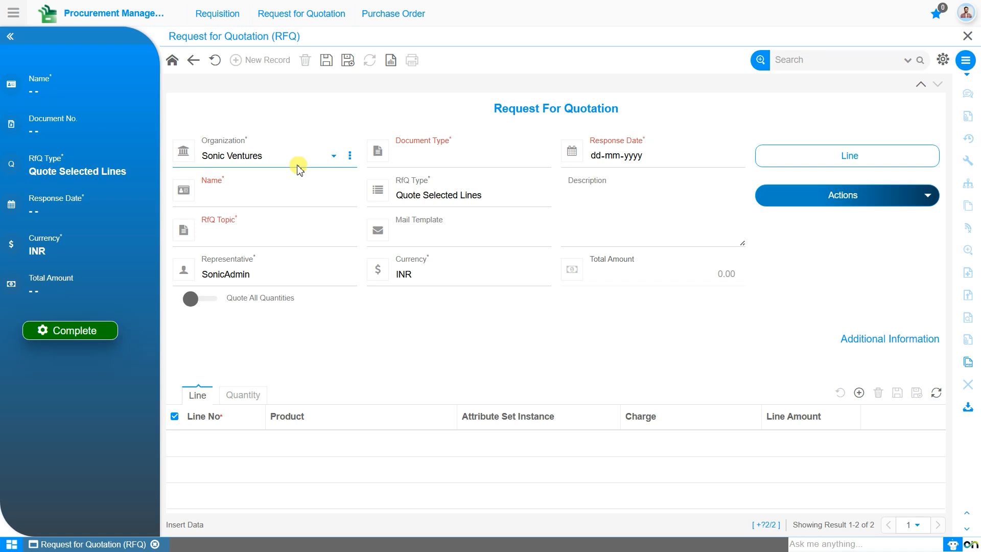
click(427, 161)
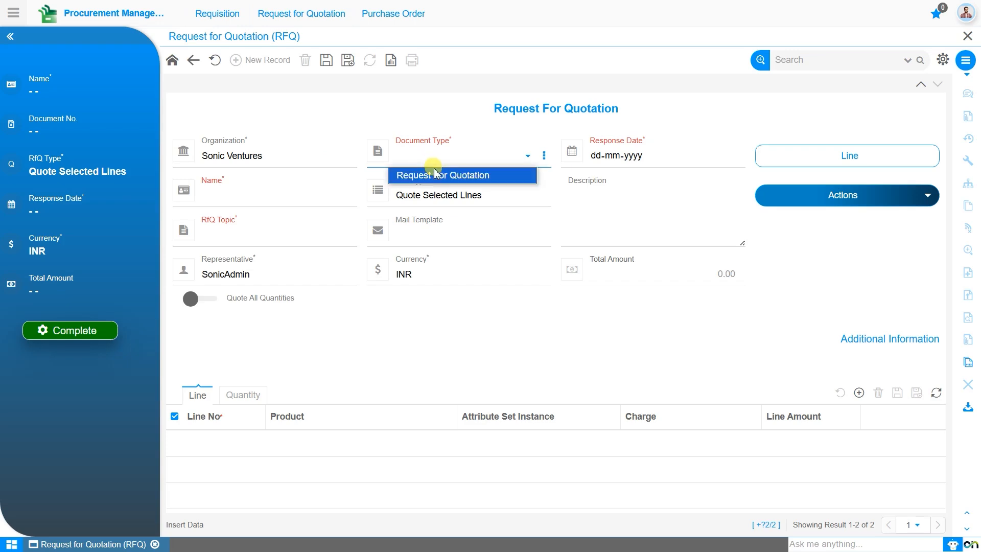
click(437, 173)
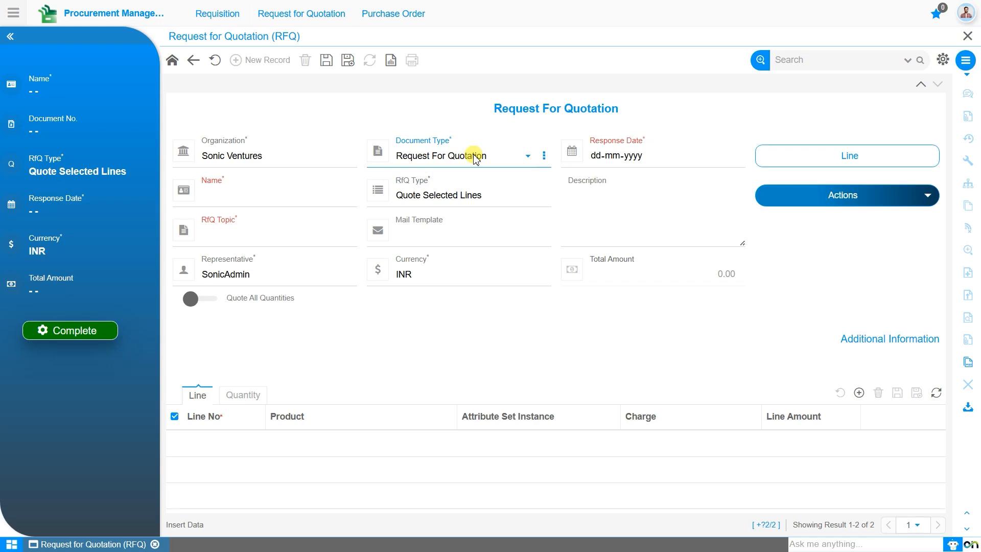
click(594, 155)
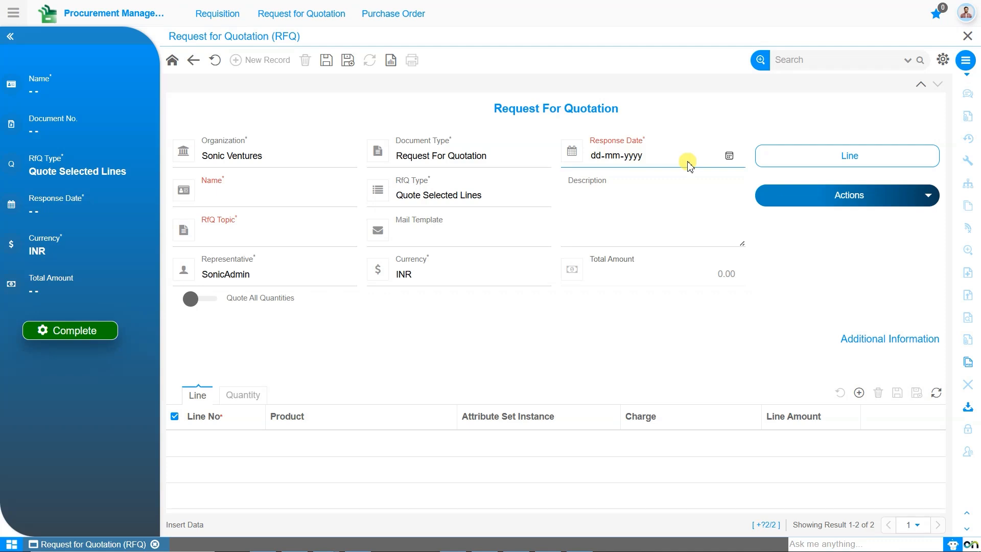
click(597, 156)
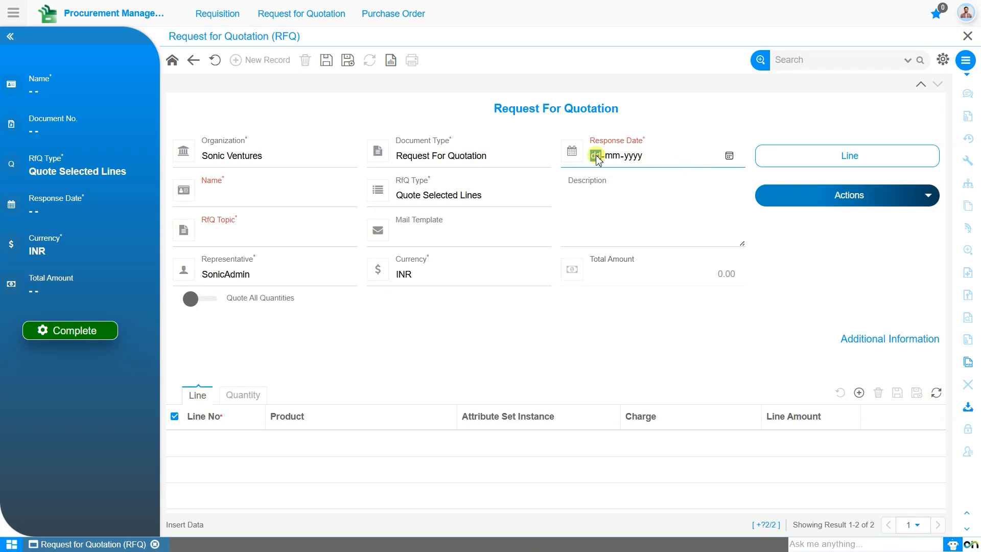
text(30-06-2025)
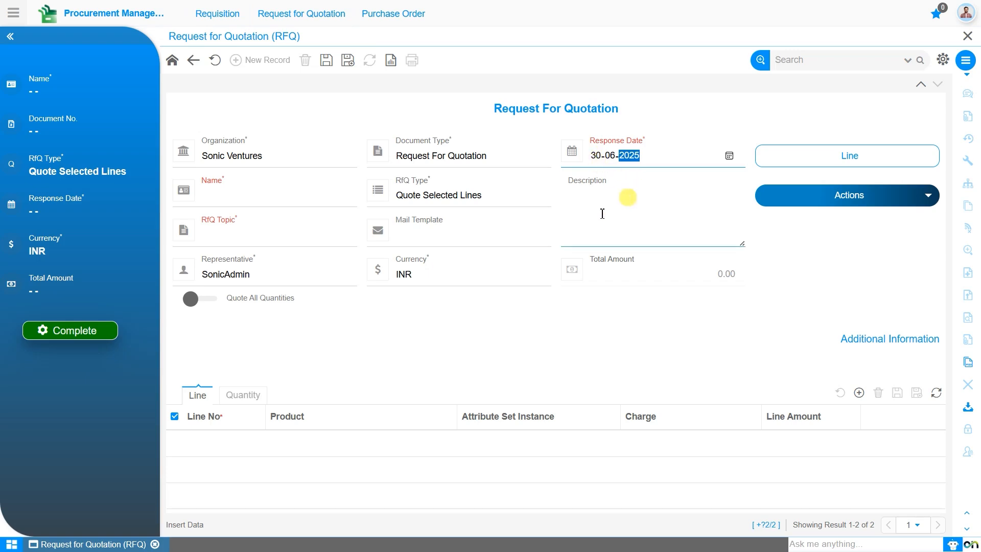
Name the RFQ "IT Hardware RFQ - June", with RfQ type Quote All Lines and RfQ topic IT Hardware Vendor List
click(335, 186)
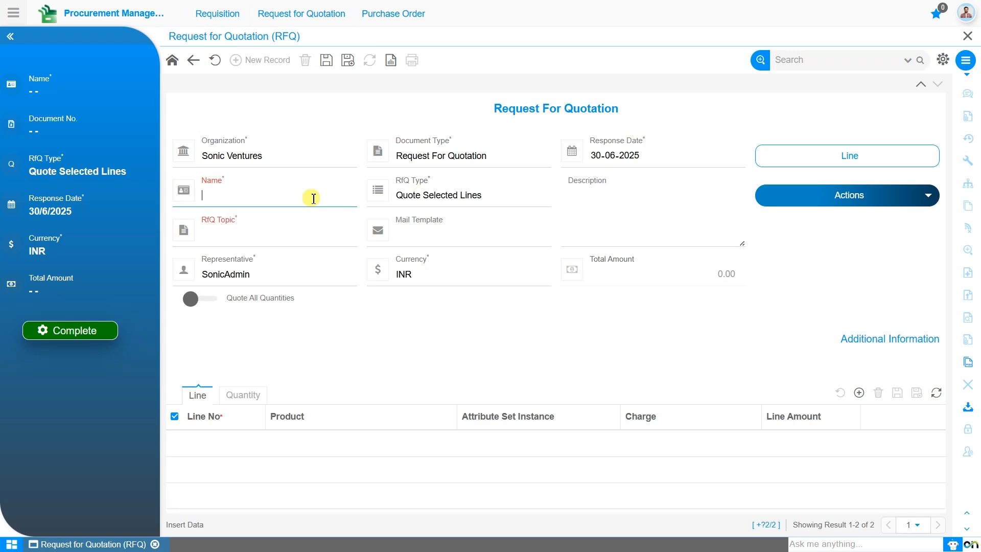
text(T Hardware RFQ - June)
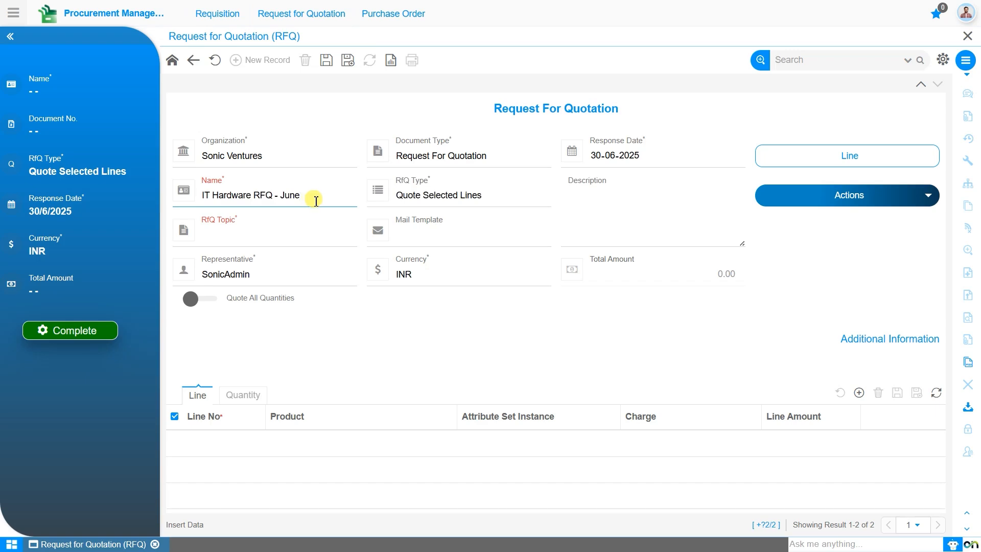
click(424, 202)
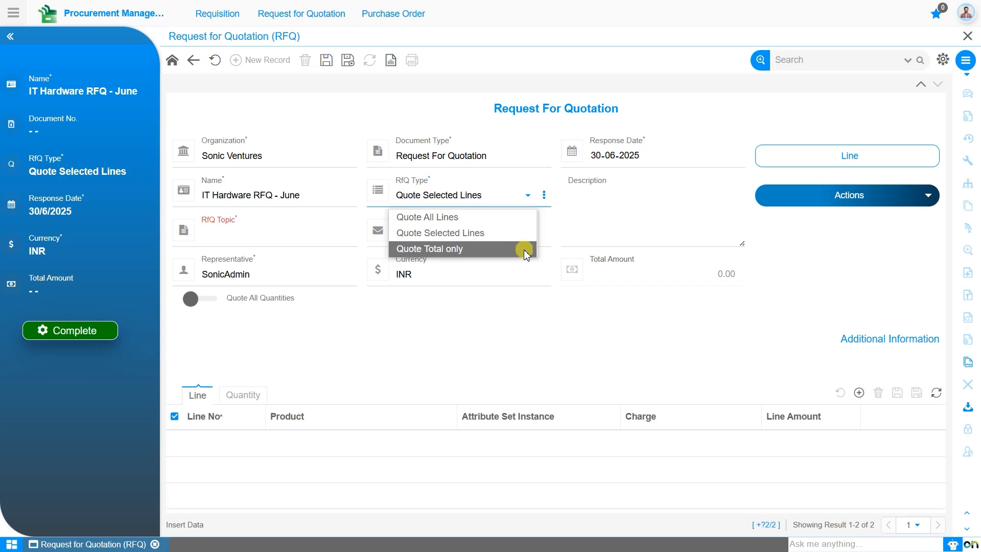
click(503, 225)
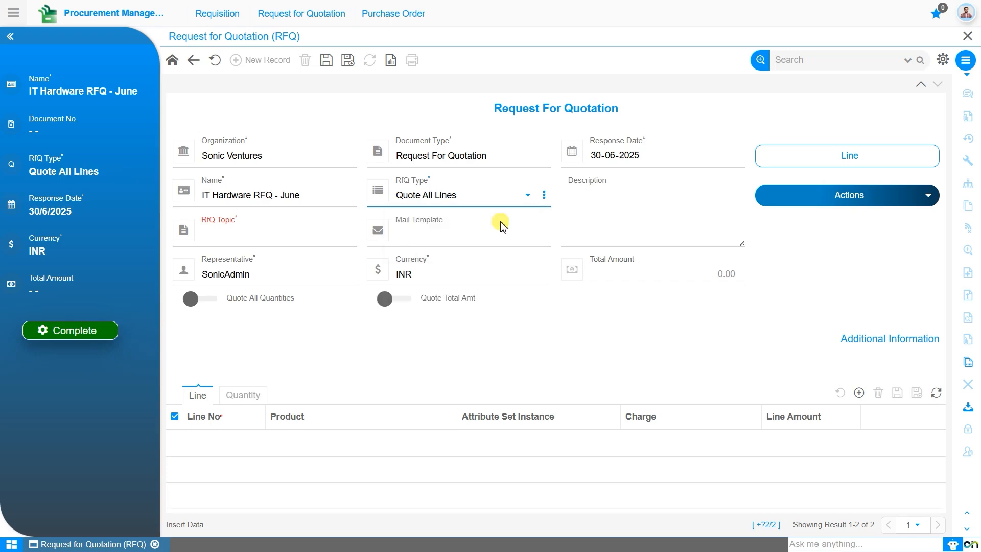
click(318, 244)
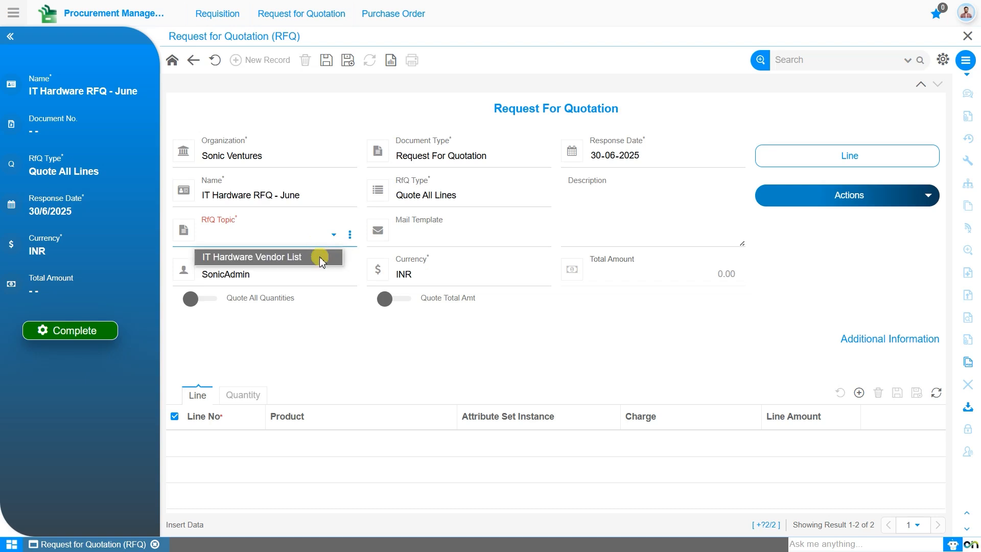
click(320, 256)
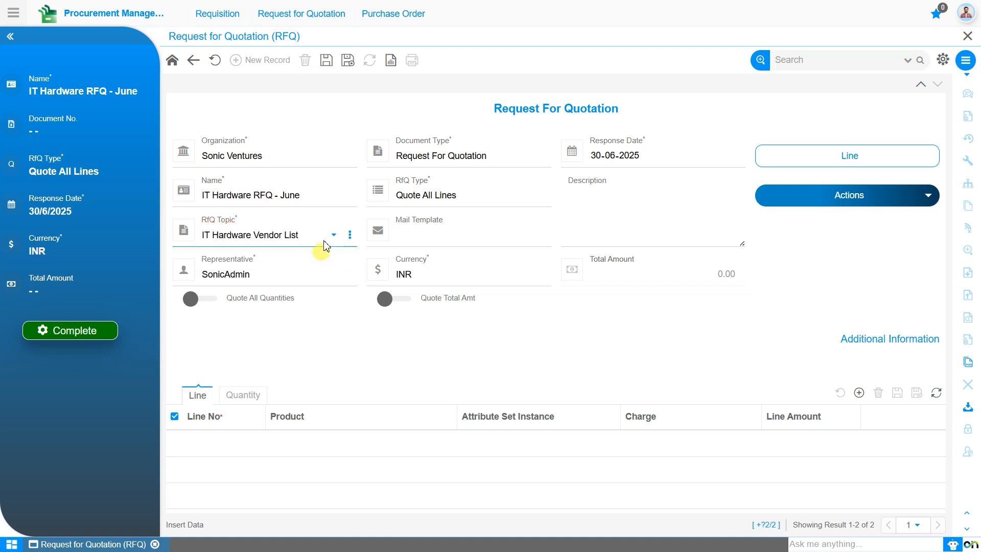
Open the IT Hardware Vendor List topic record from the RFQ and review its name and Related To options
click(349, 238)
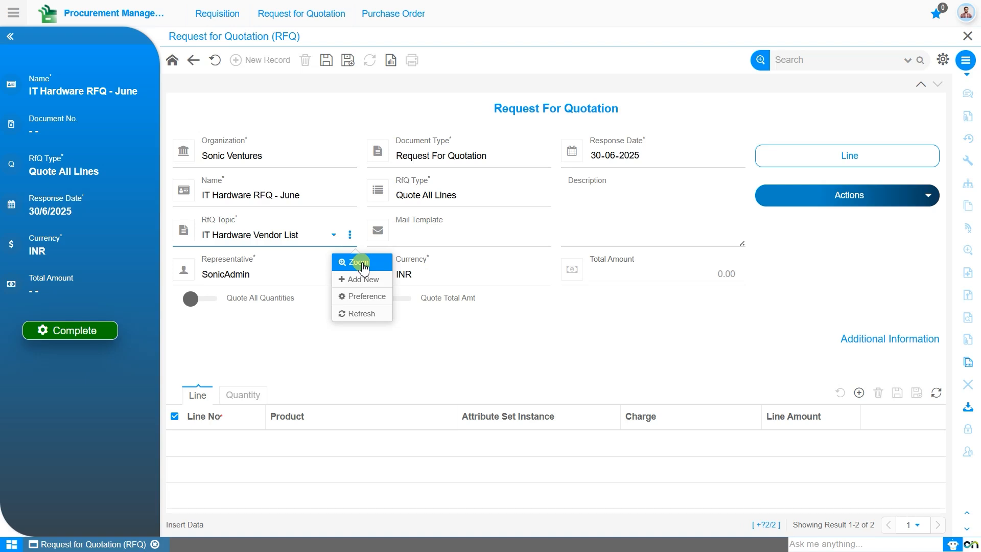
click(364, 268)
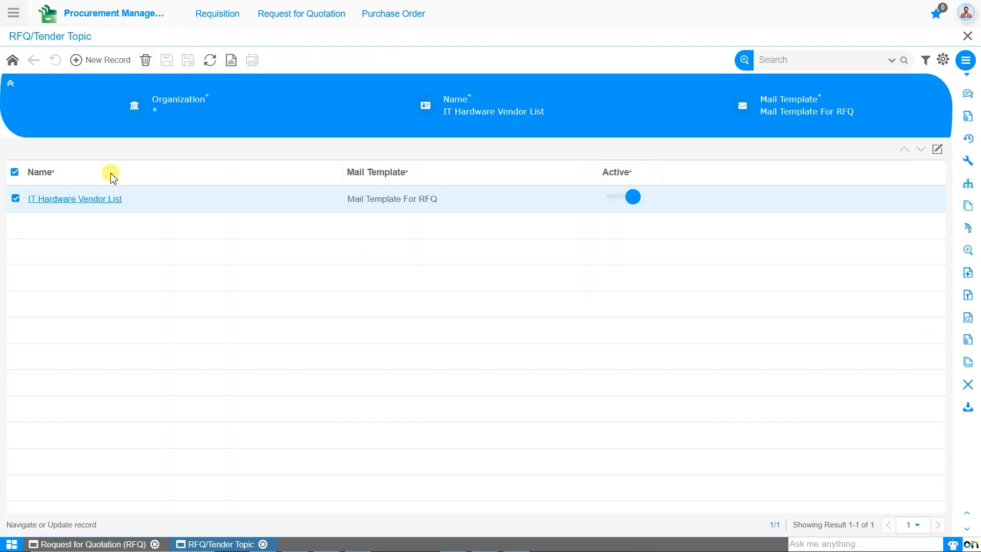
click(101, 204)
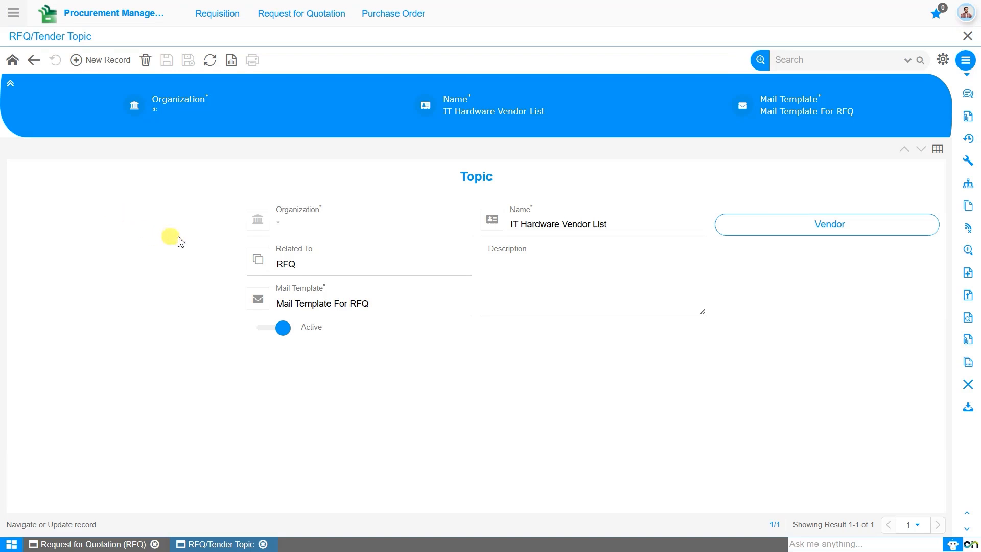
click(301, 24)
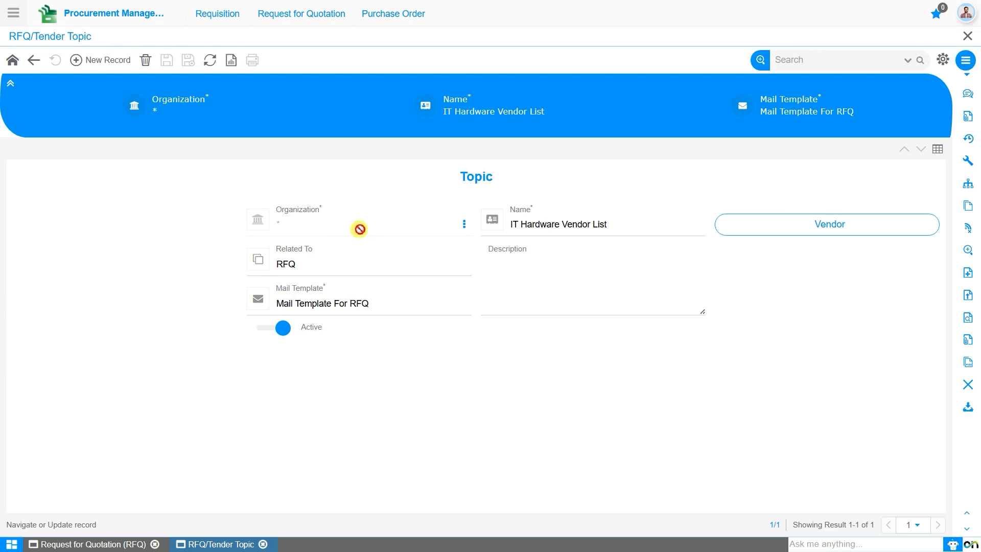
click(642, 220)
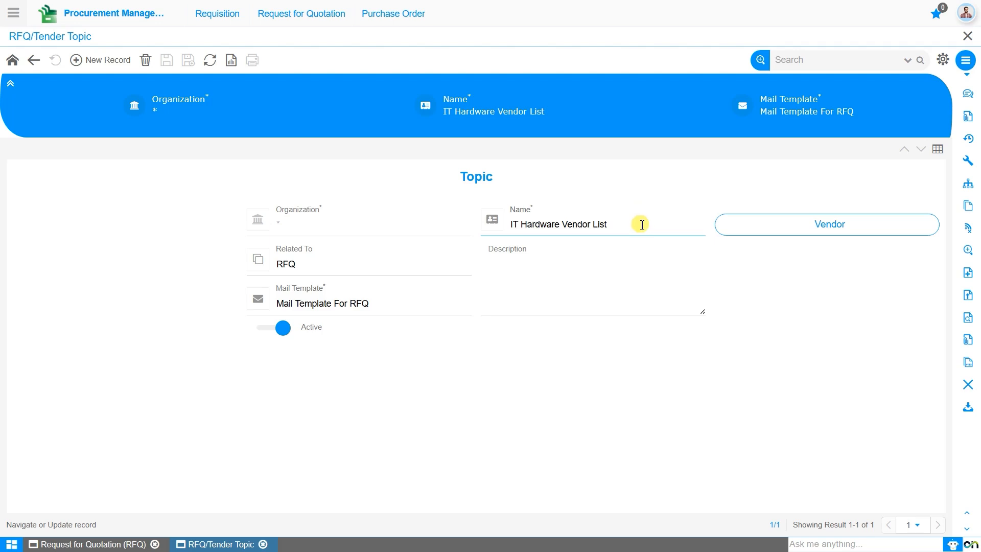
click(387, 265)
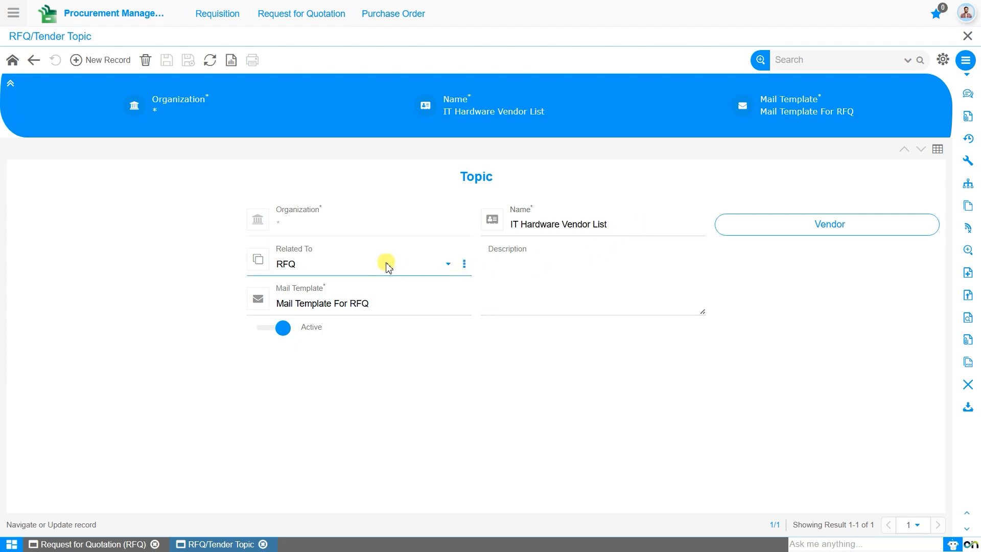
click(388, 266)
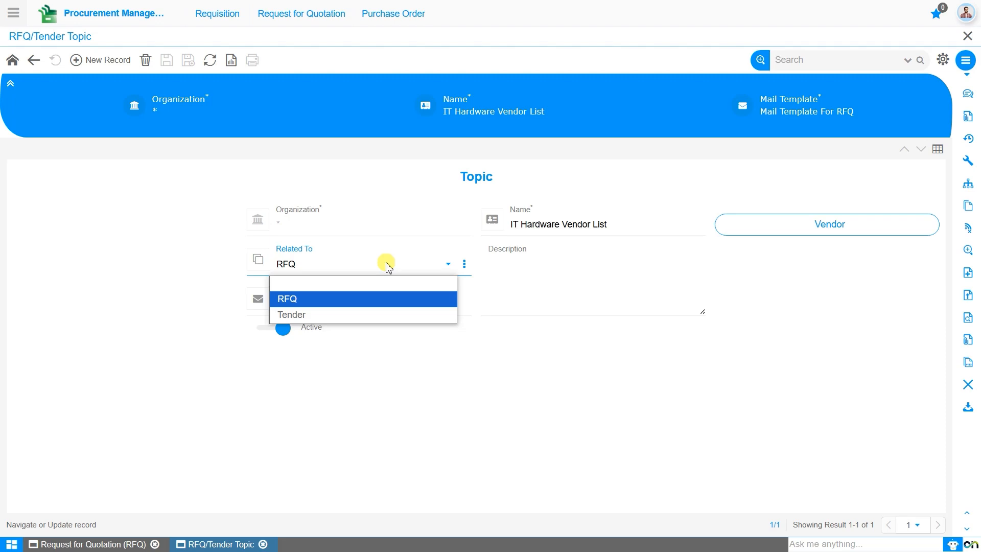
click(389, 265)
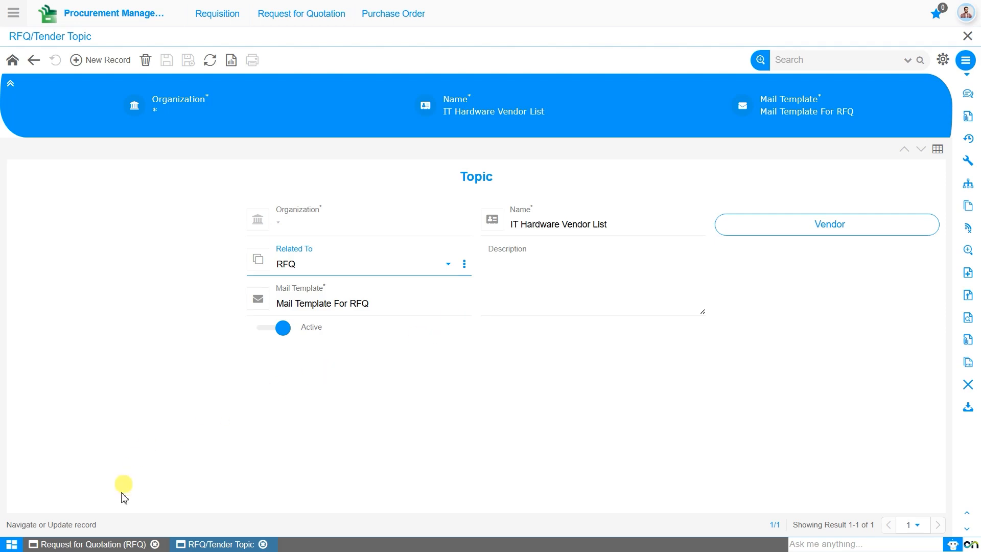
click(116, 545)
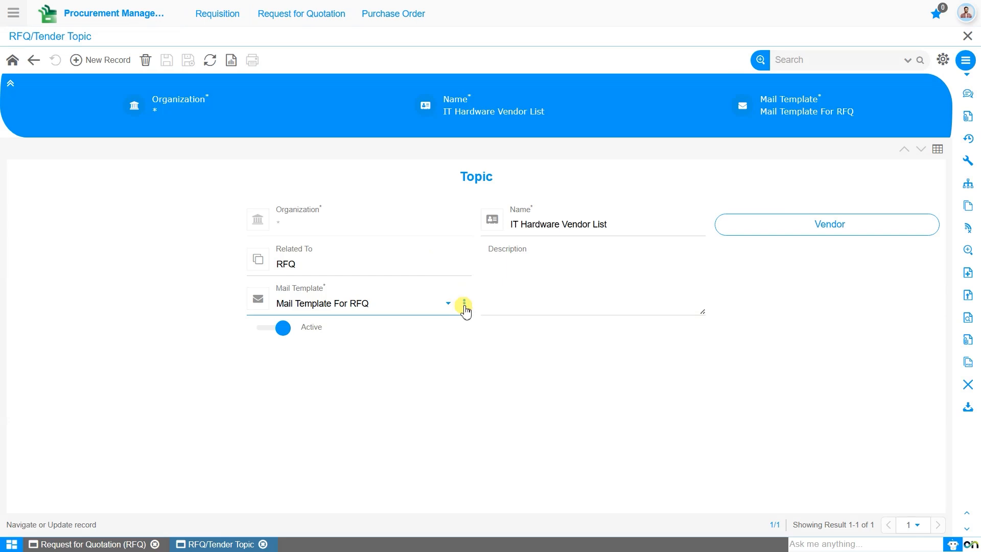
Open the Mail Template For RFQ record linked to the topic and review its subject and mail texts
click(464, 304)
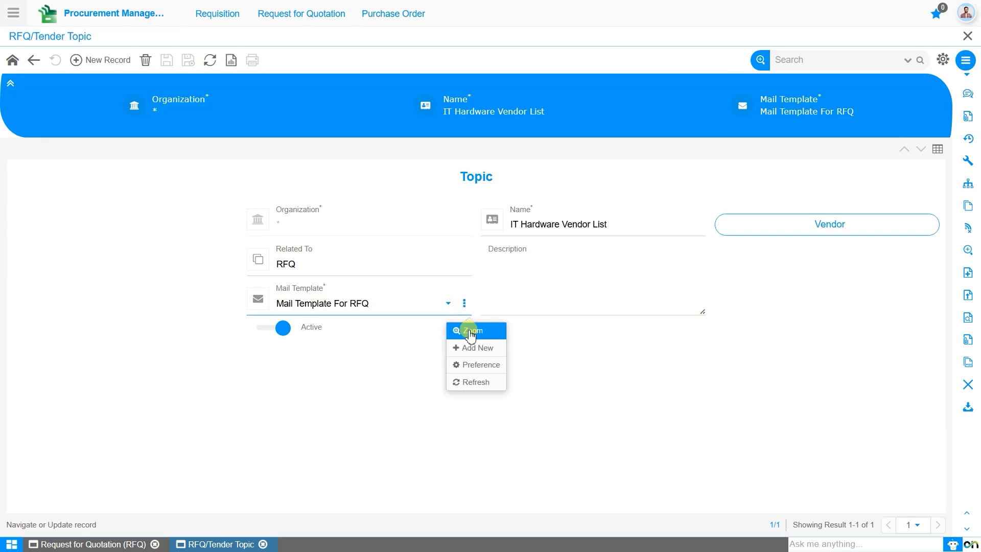
click(470, 332)
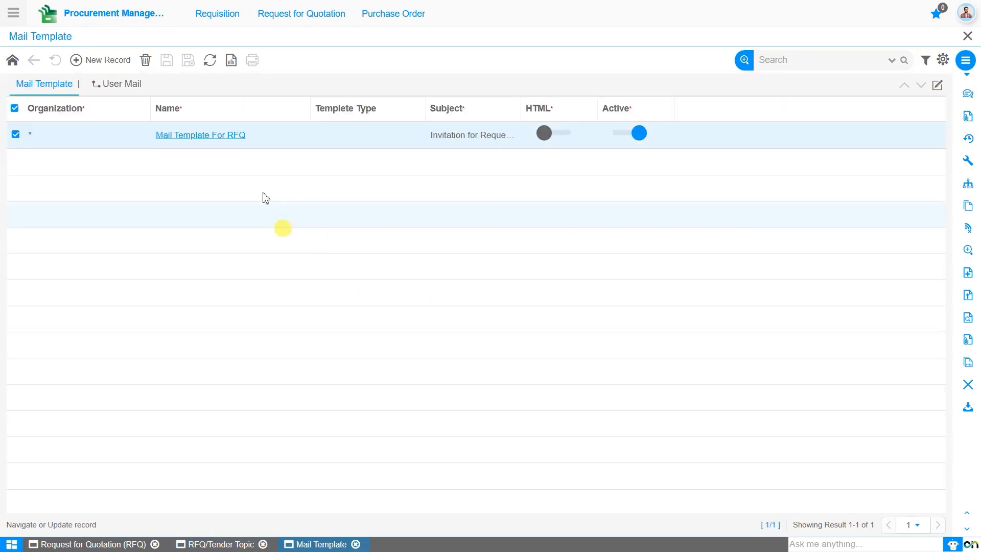
click(203, 136)
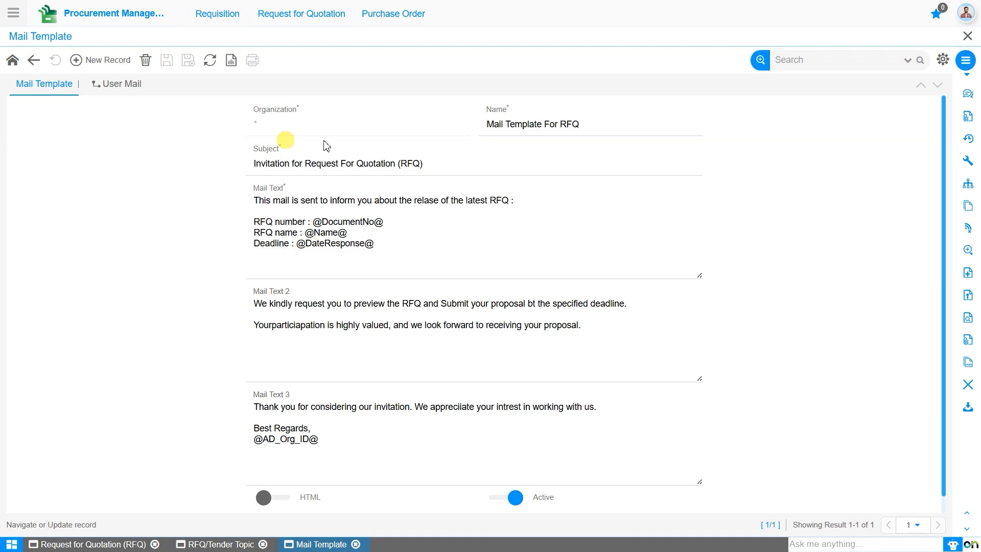
click(554, 122)
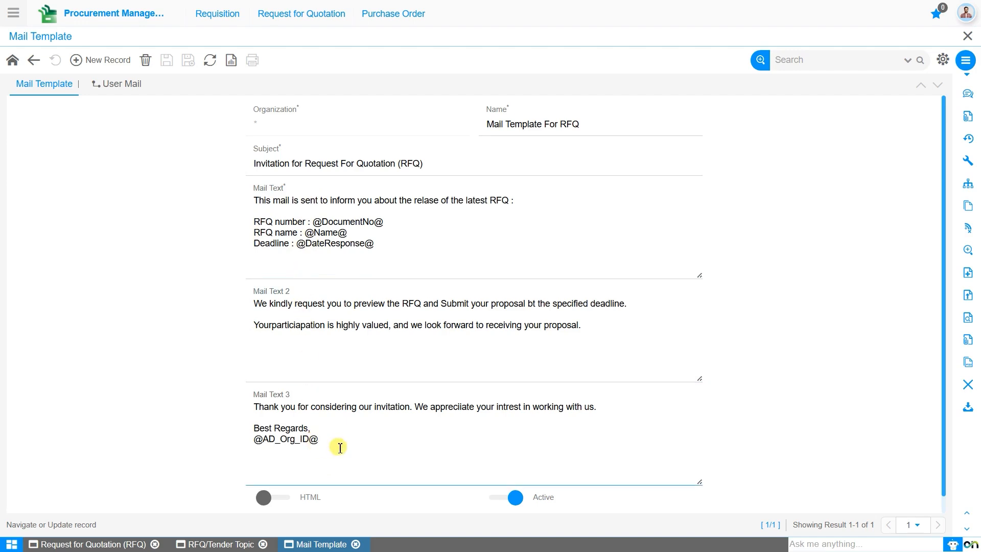
scroll(382, 438, down, 1)
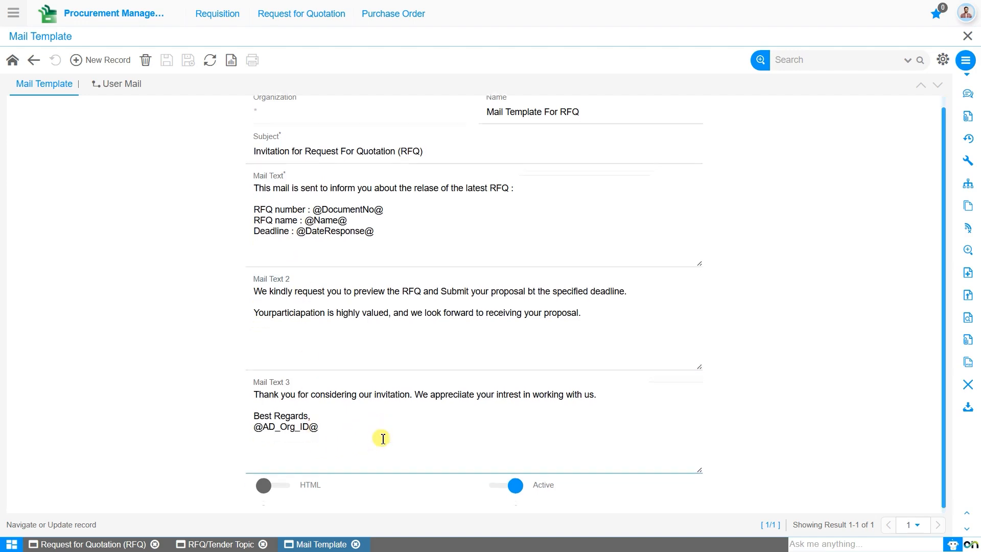
click(167, 61)
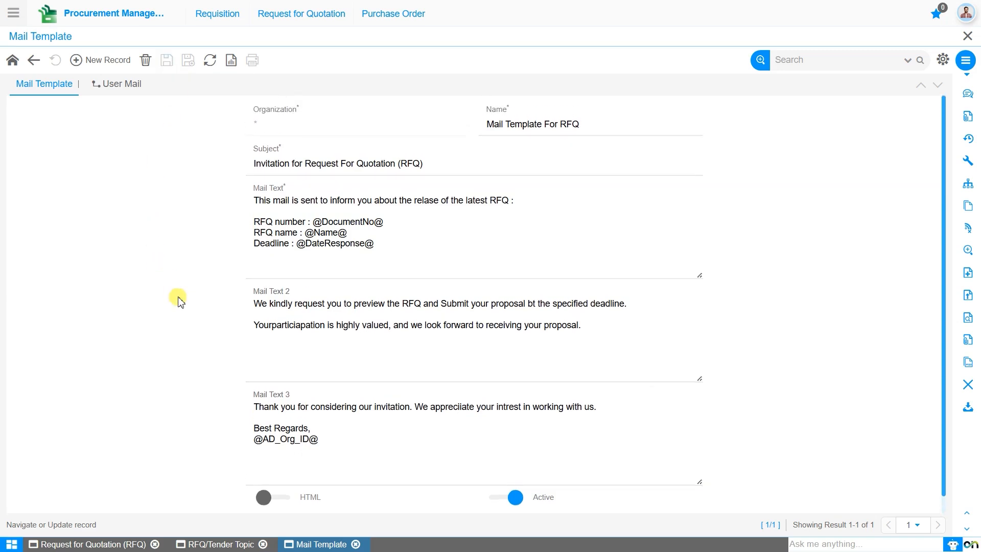
Return to the IT Hardware Vendor List topic, view its vendors and open the Wayne Enterprises record
click(204, 544)
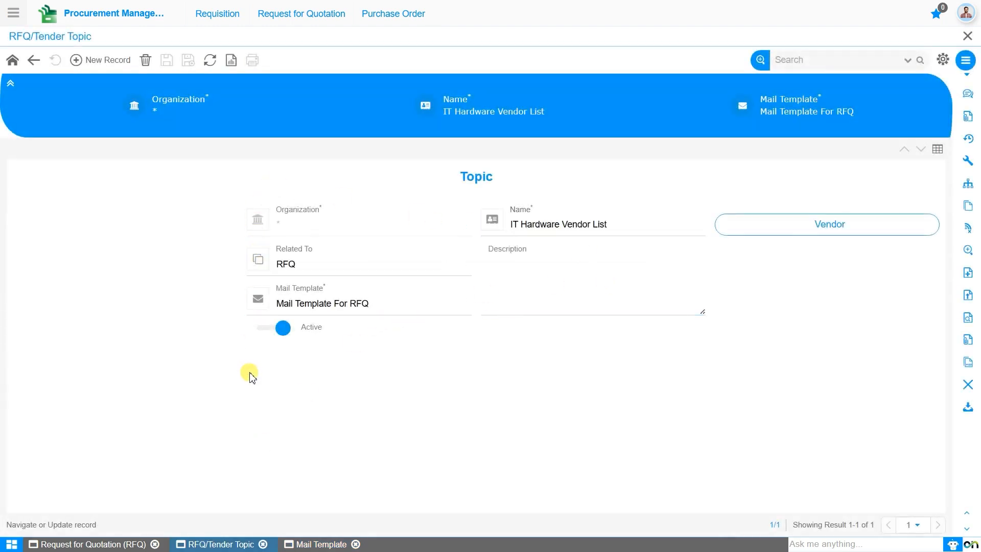
click(807, 234)
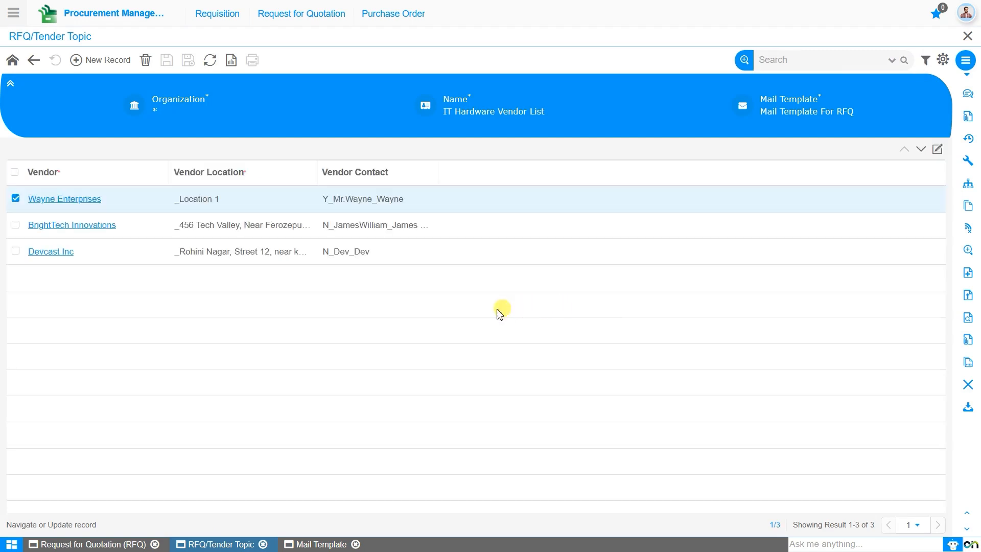
click(77, 205)
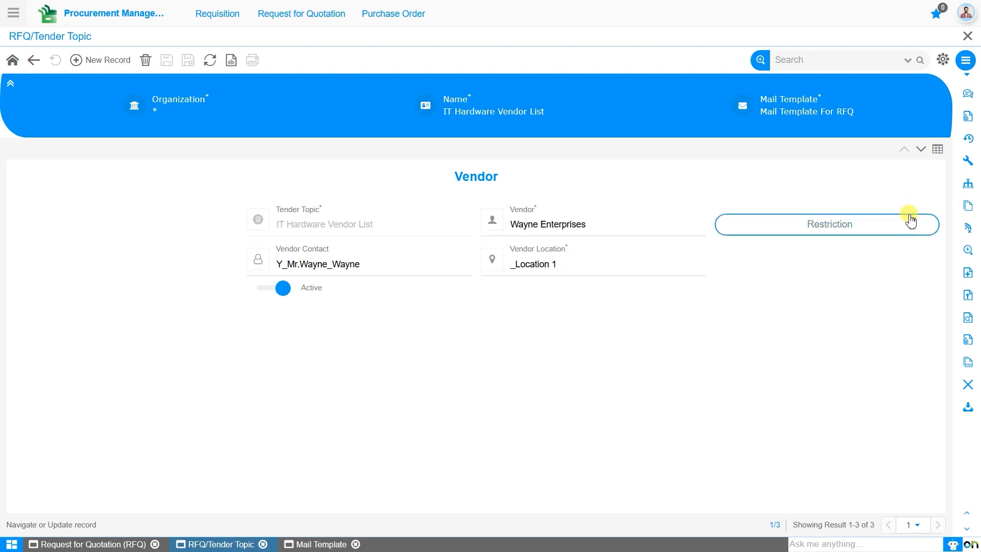
Examine the Wayne Enterprises vendor's product restriction and a blank new restriction, discard the blank one and return to the vendor record
click(838, 229)
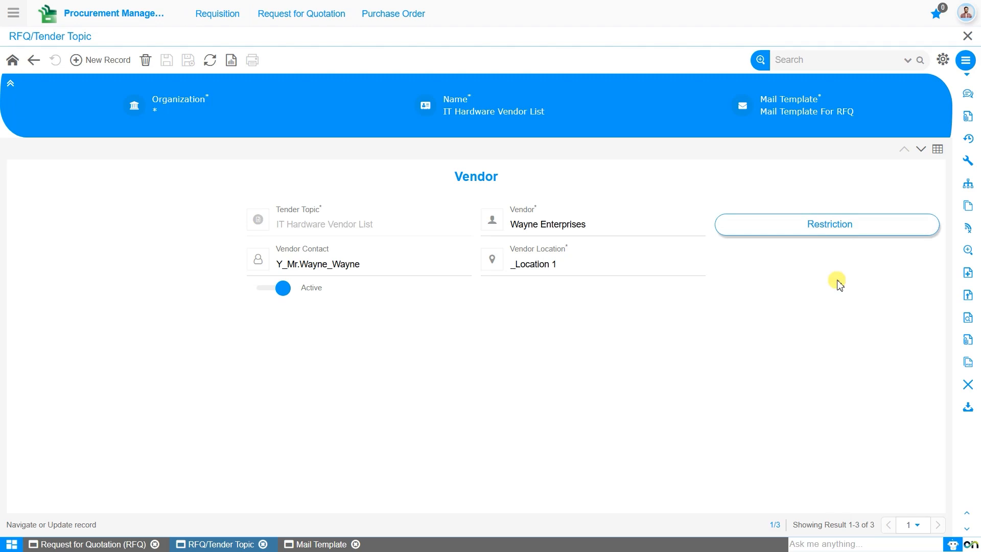
click(801, 234)
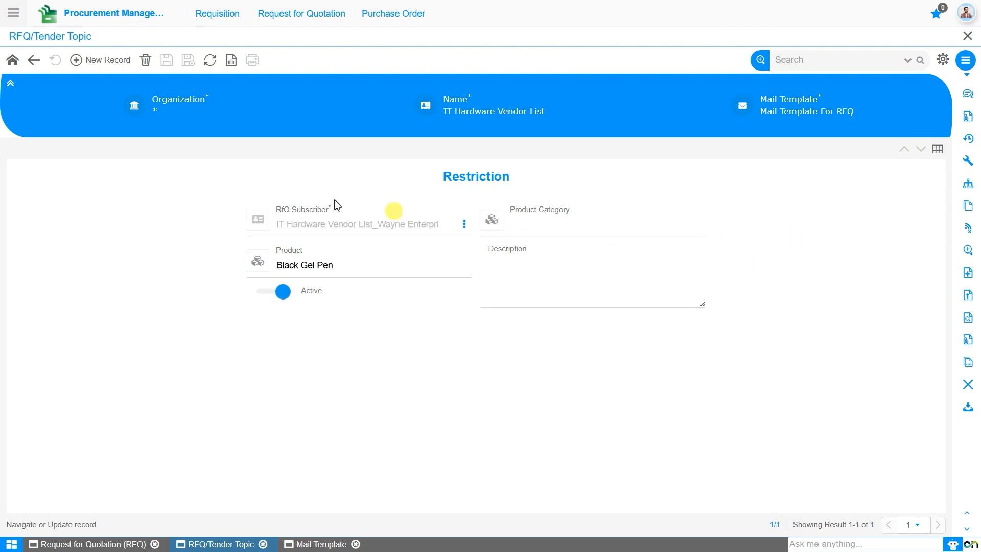
click(105, 63)
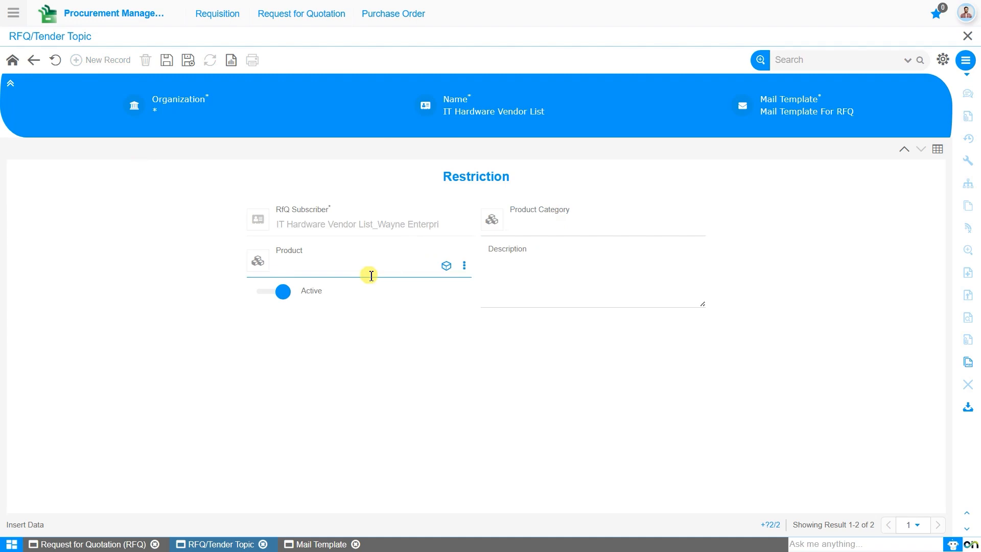
click(57, 63)
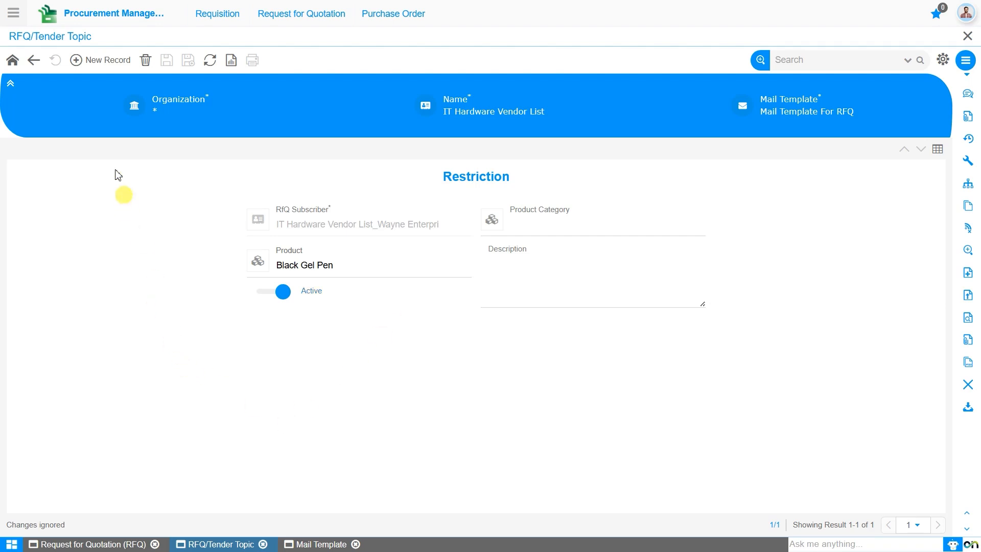
click(36, 61)
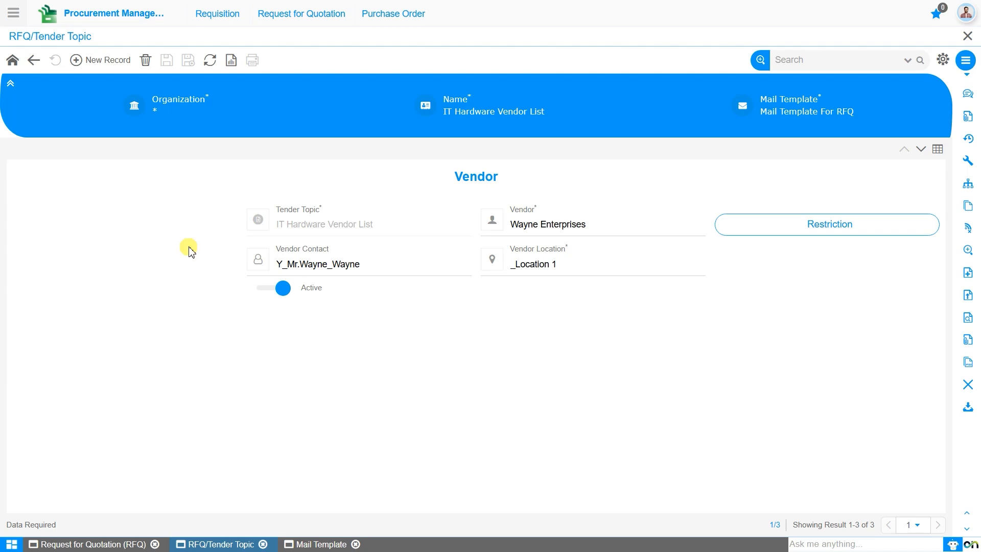
Return to the new RFQ, review its representative, keep INR as the currency, and save the record
click(108, 545)
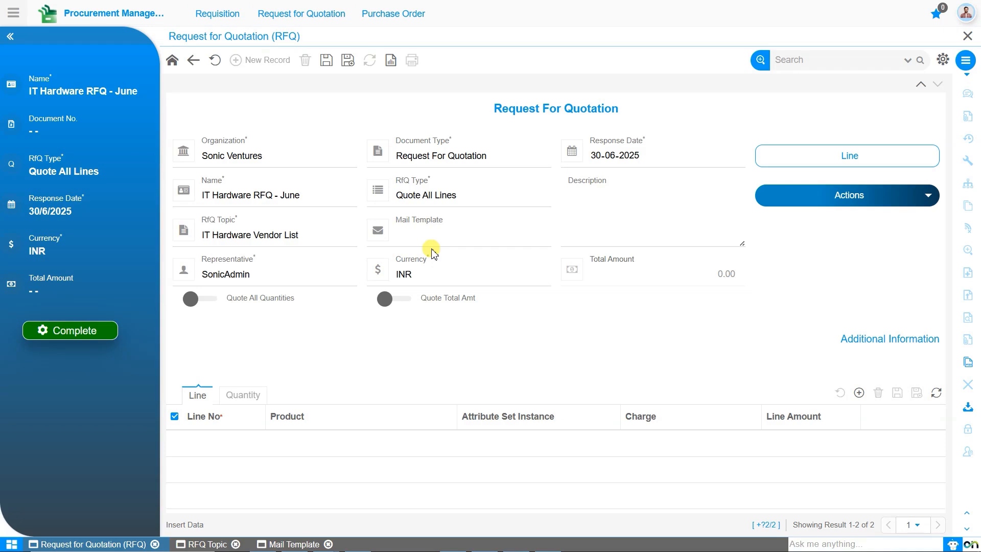
click(595, 218)
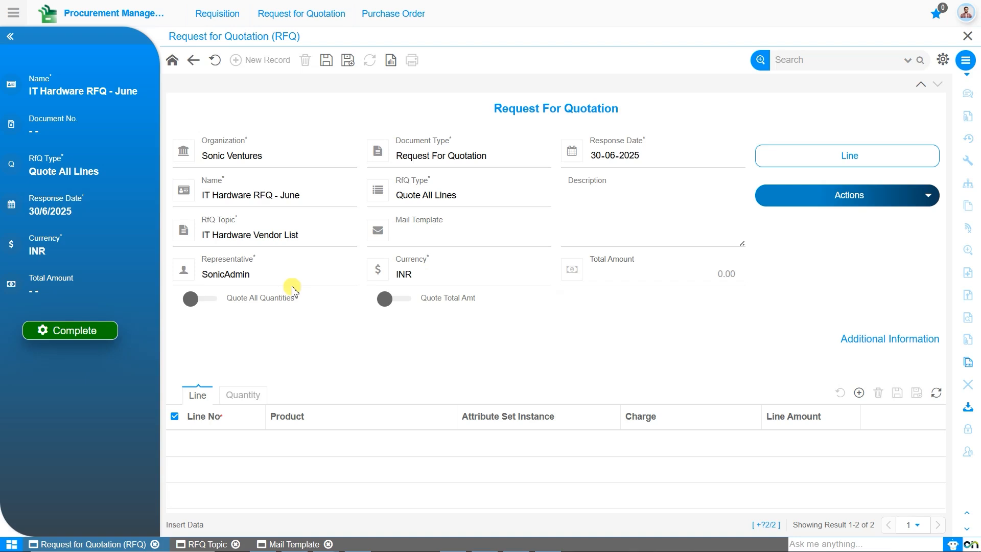
click(293, 286)
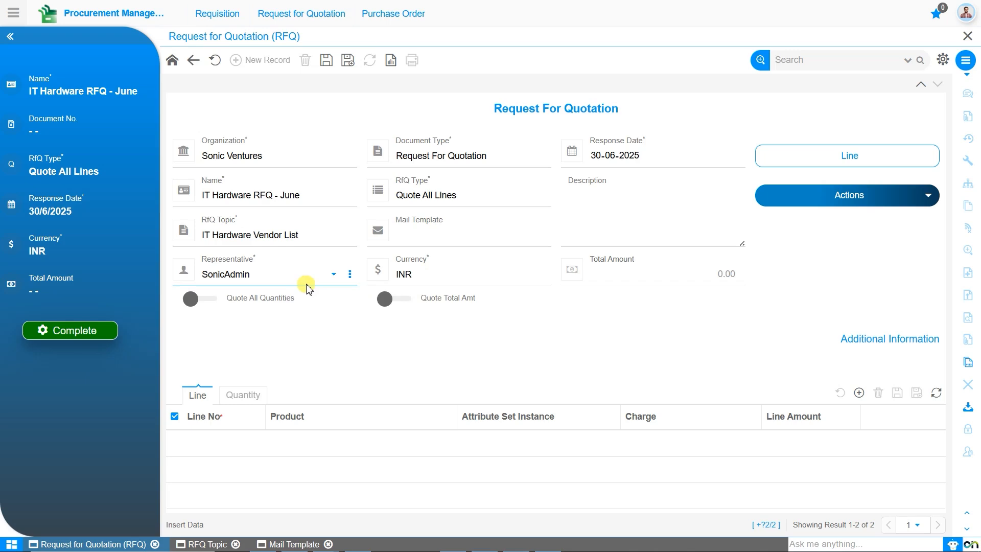
click(462, 283)
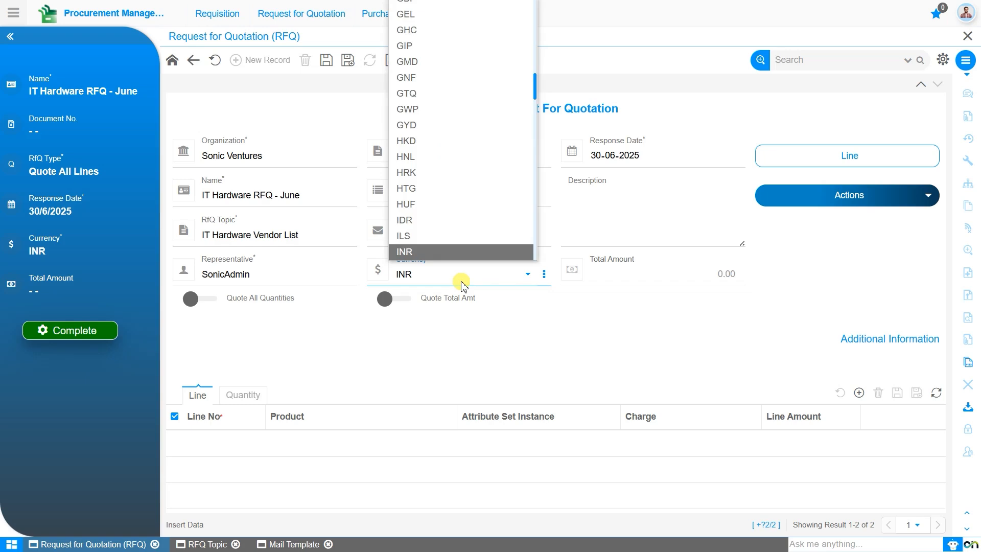
click(463, 285)
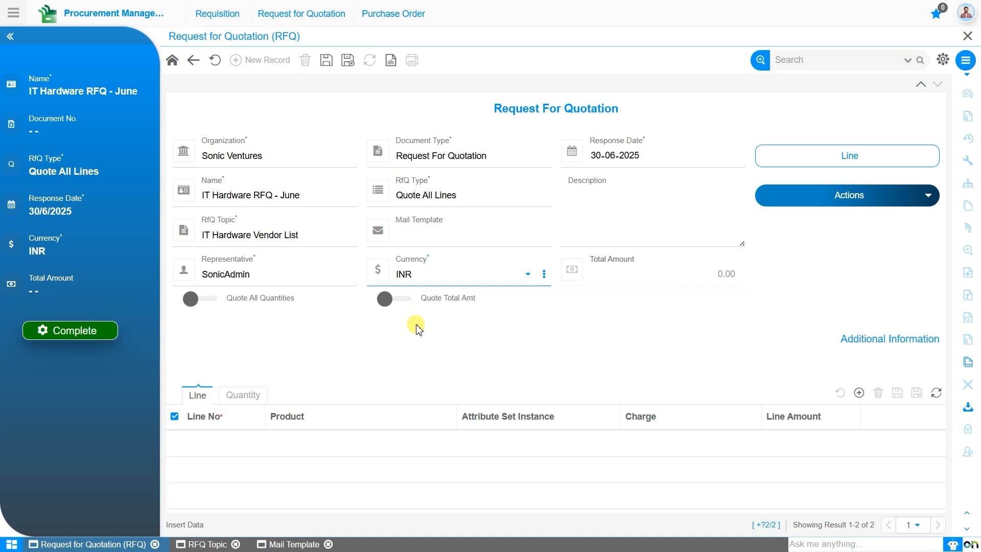
click(326, 62)
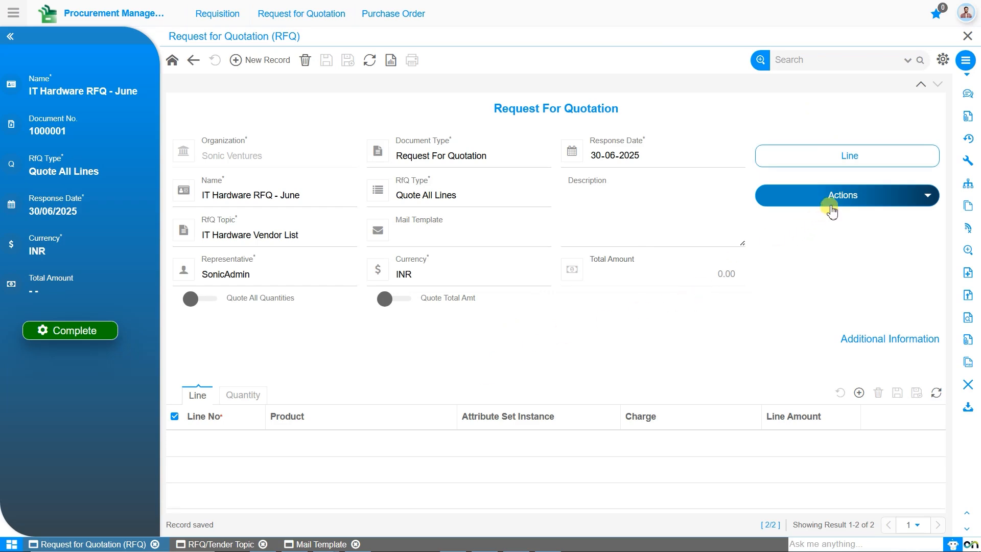
Examine the RFQ actions for creating lines from a requisition, copying lines from another RFQ and creating an SO, without running any
click(848, 197)
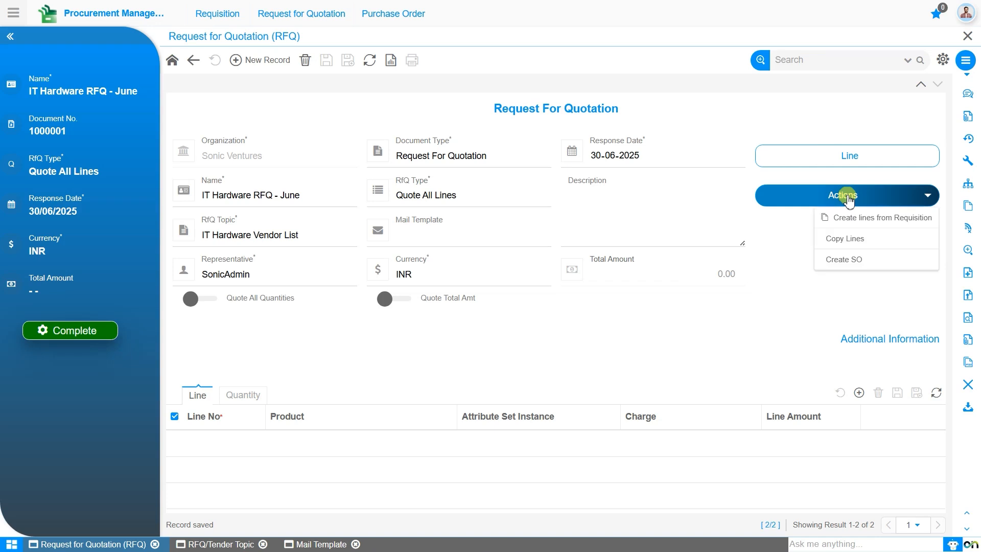
click(861, 222)
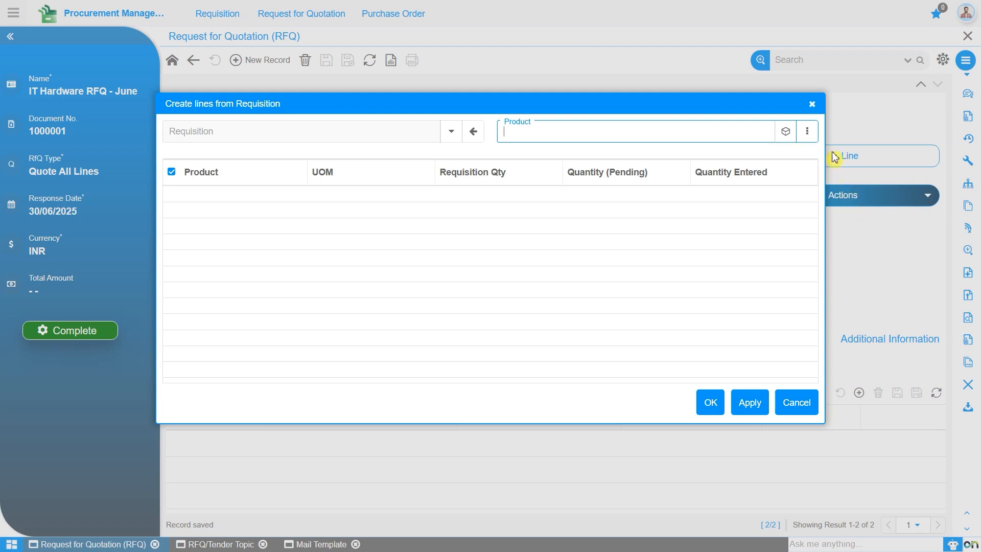
click(812, 106)
click(830, 198)
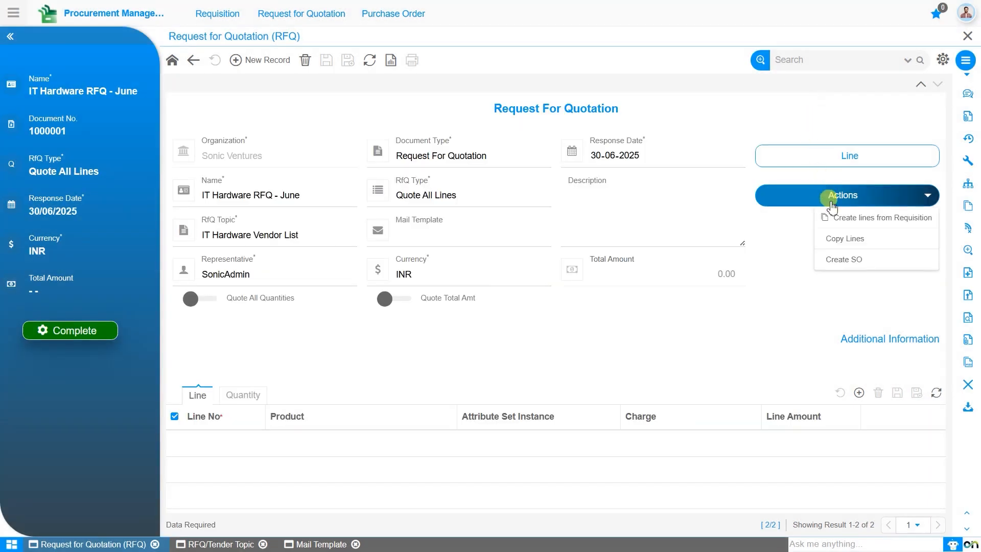
click(845, 239)
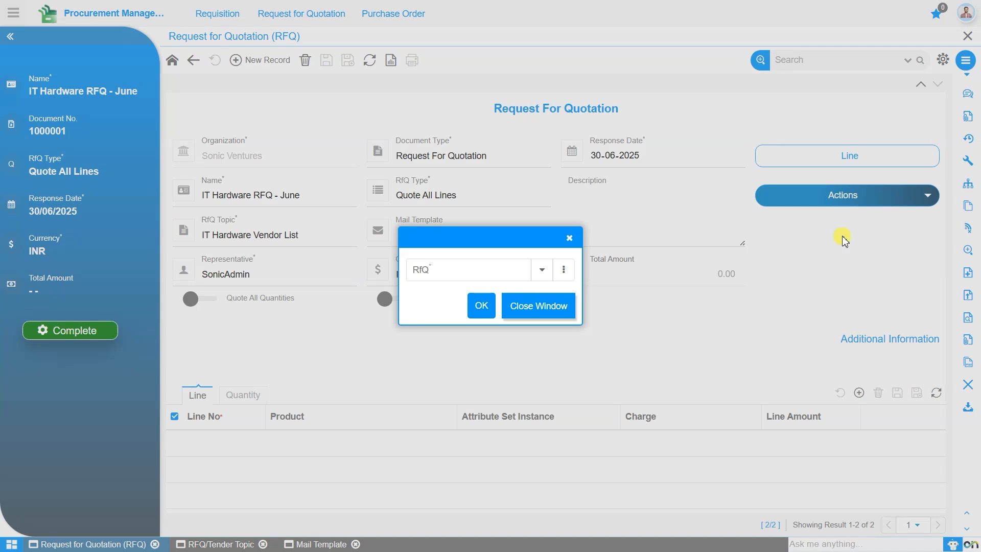
click(484, 262)
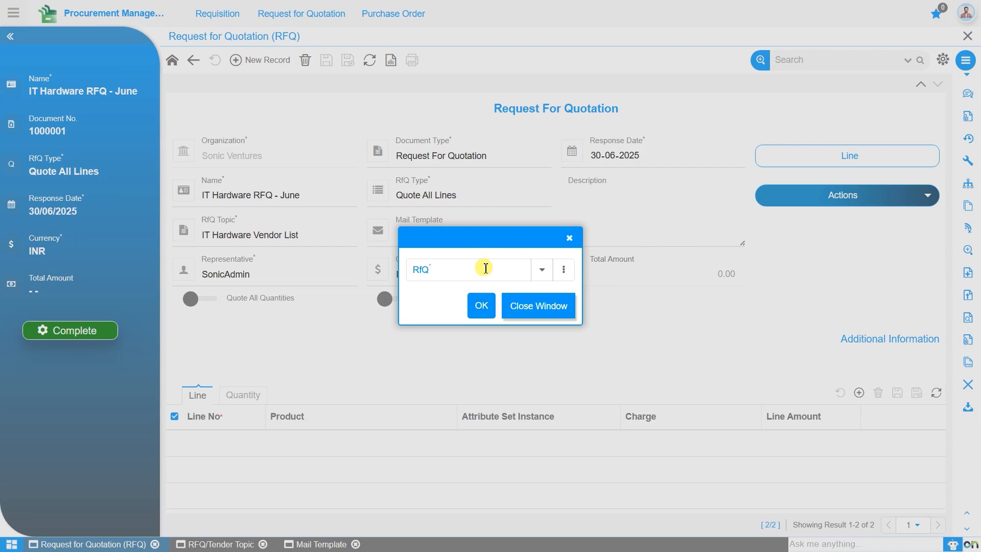
click(568, 238)
click(857, 199)
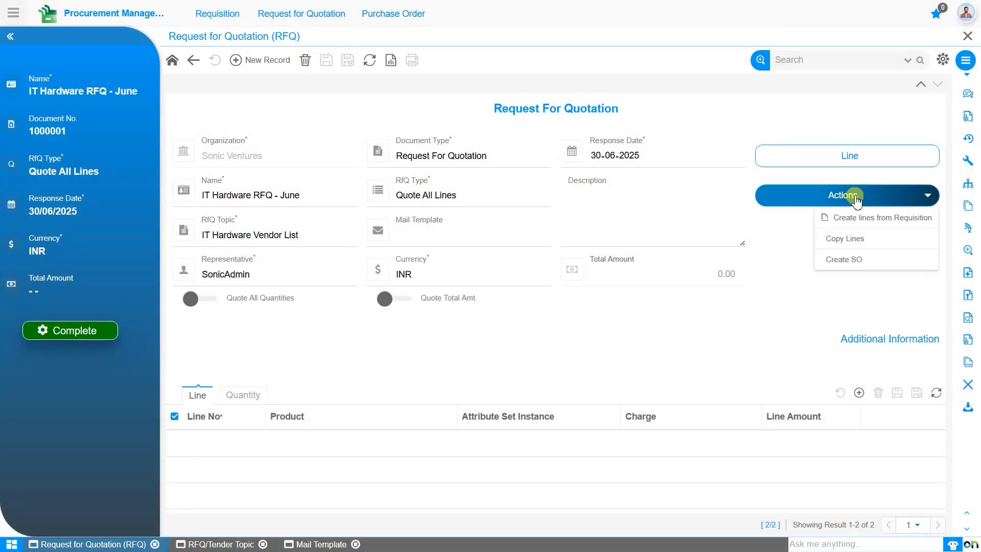
click(844, 262)
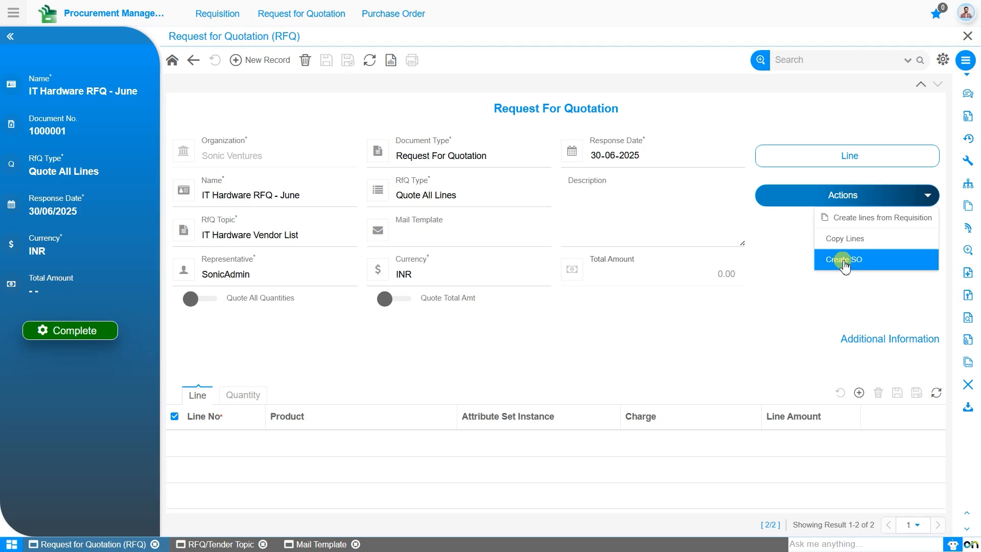
click(765, 310)
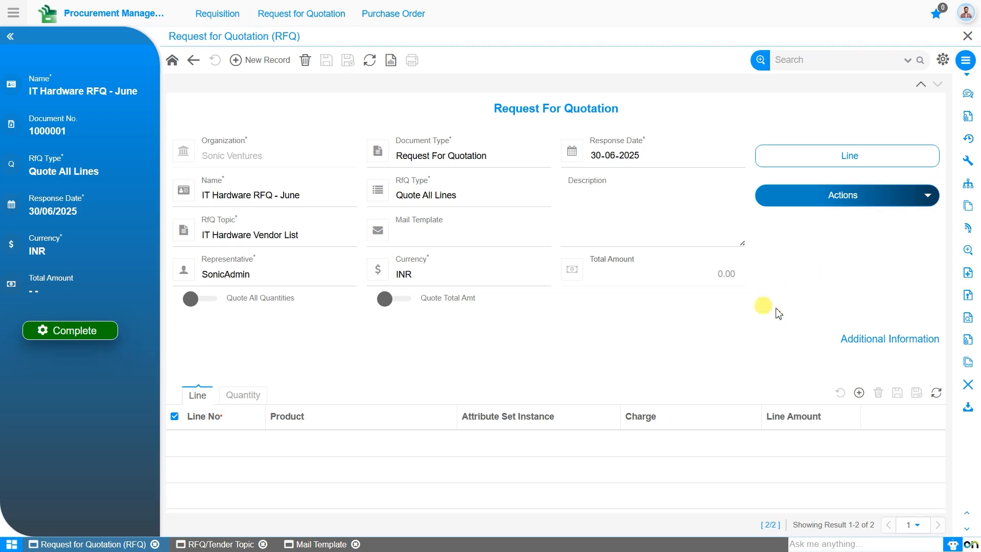
Expand the RFQ's additional information and review the work dates, delivery days, business partner, Invited Vendors Only and Self-Service fields
click(861, 342)
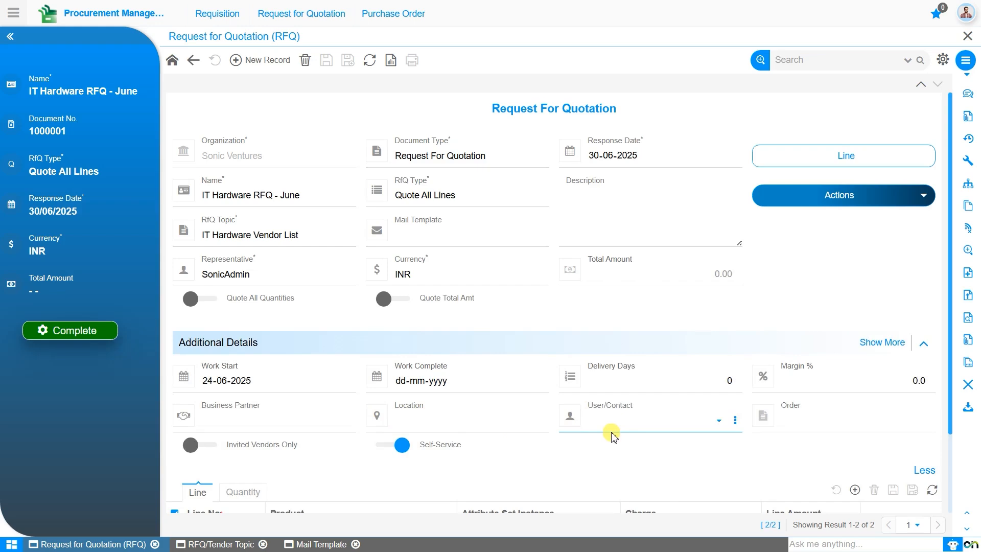
scroll(613, 434, down, 1)
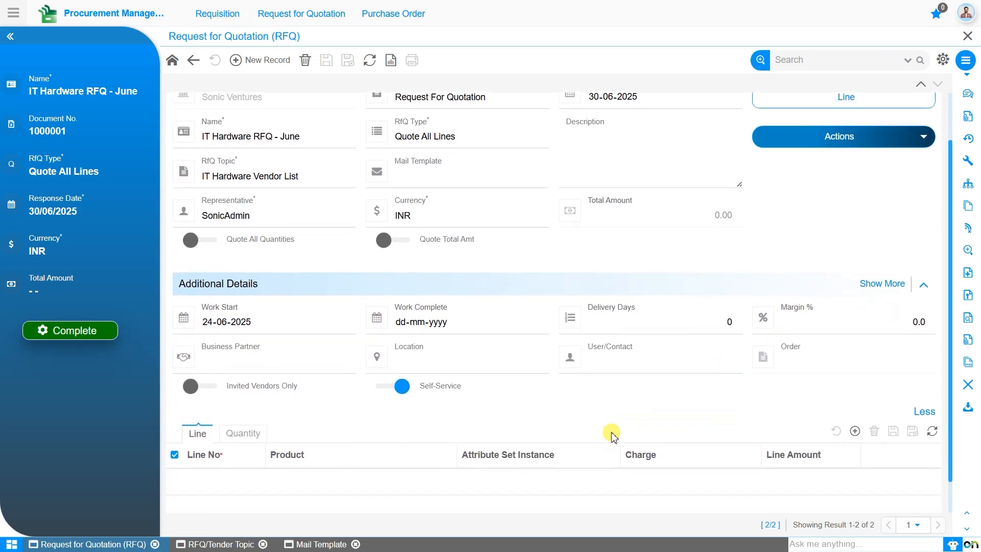
scroll(613, 434, down, 1)
scroll(602, 387, up, 1)
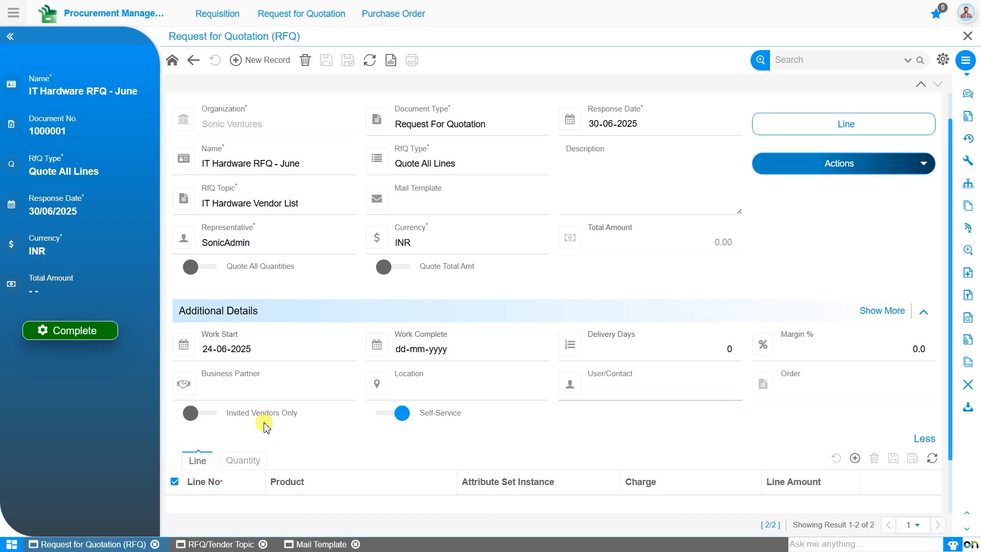
scroll(266, 424, up, 1)
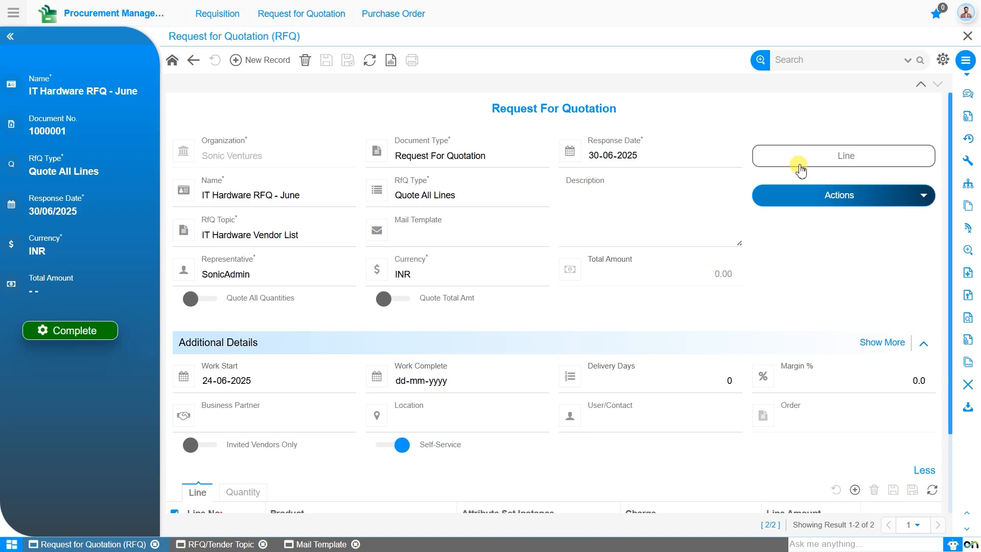
Add a new line to the RFQ with the product DELL 15 Intel Core i7 13th Gen 1355U_dell
click(843, 159)
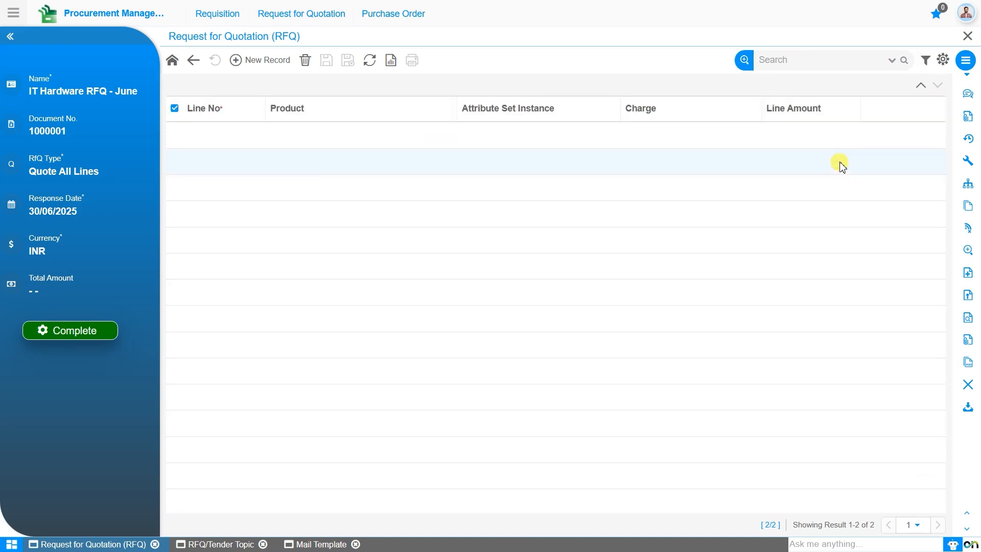
click(270, 60)
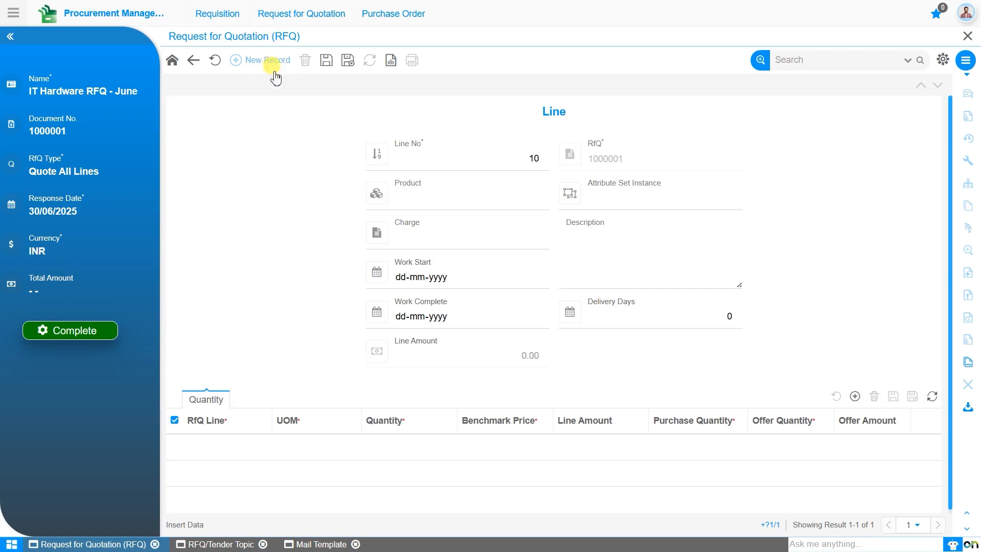
click(435, 207)
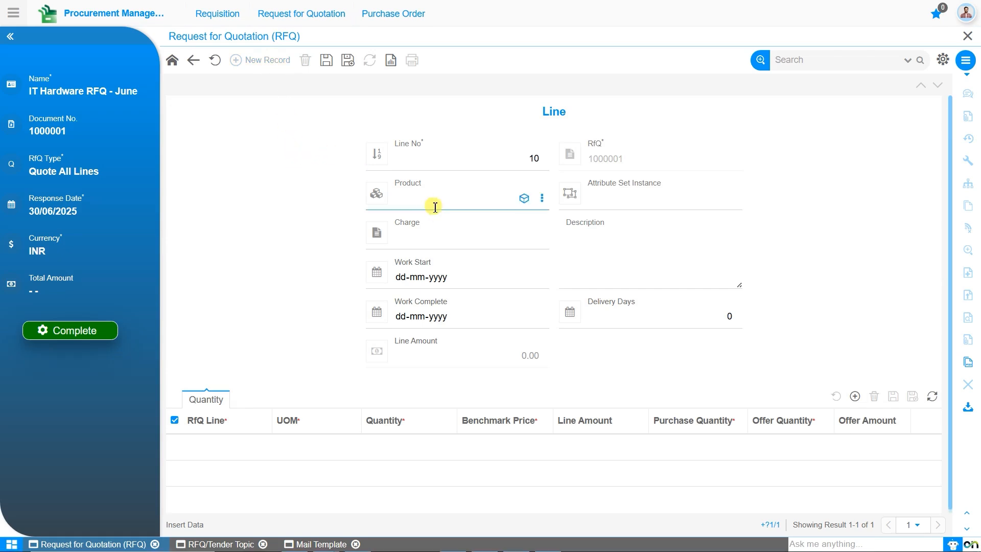
text(dell)
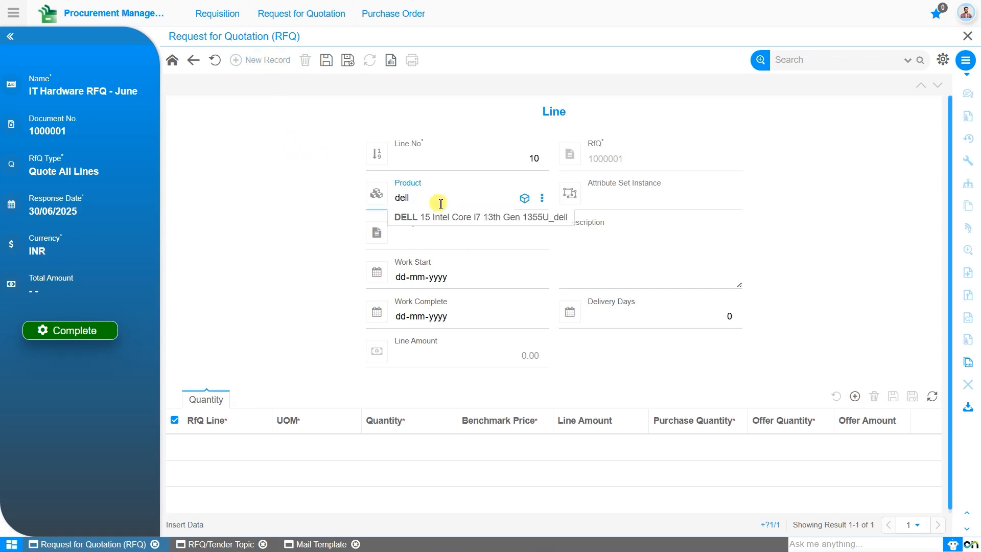
key(Down)
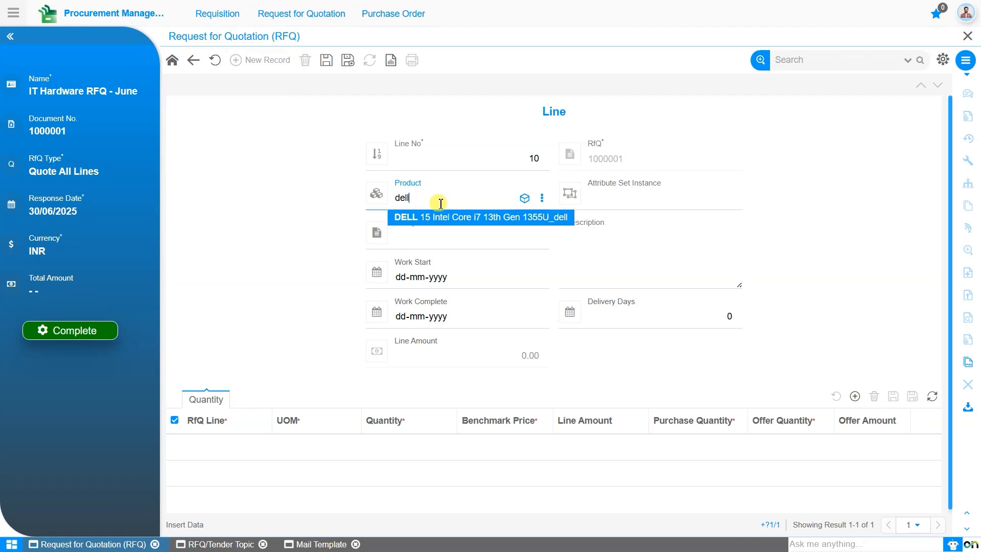
key(Return)
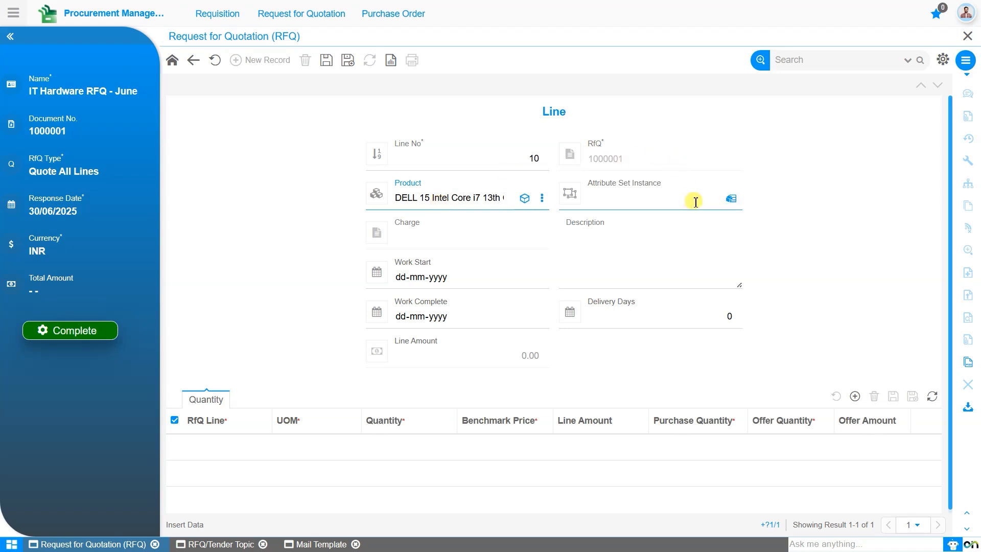
Give the Dell laptop line a new attribute set instance with 12 GB RAM and 512 GB storage, and save the line
click(731, 200)
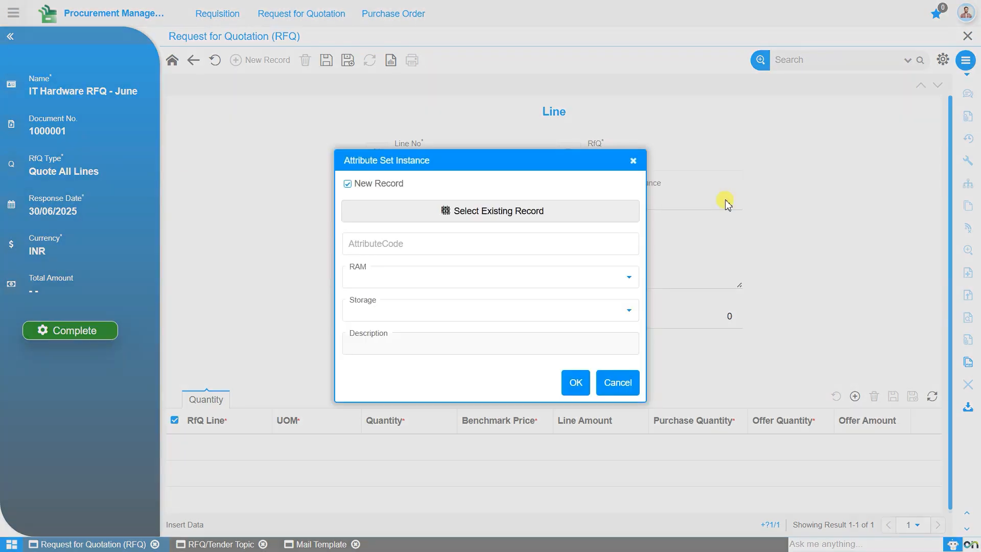
click(535, 216)
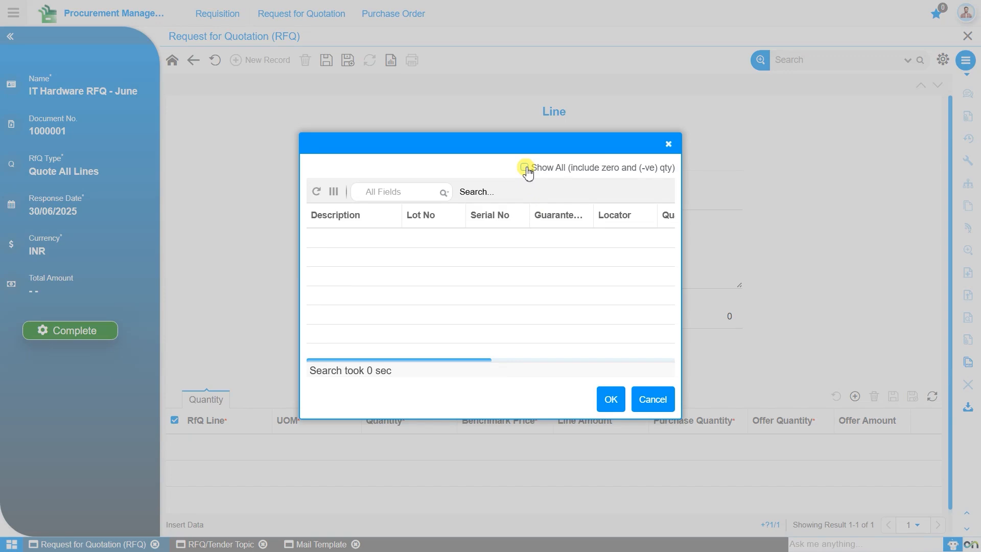
click(653, 399)
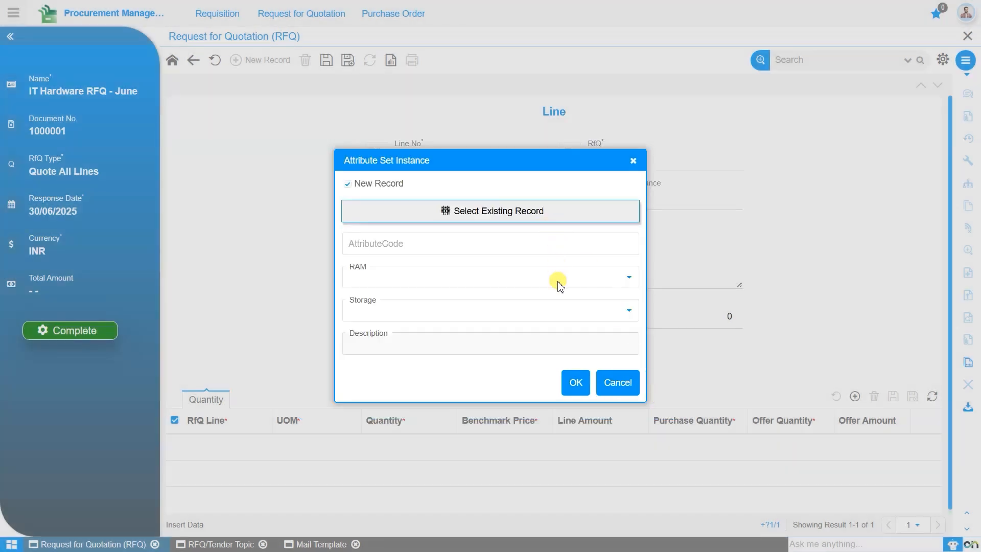
click(559, 283)
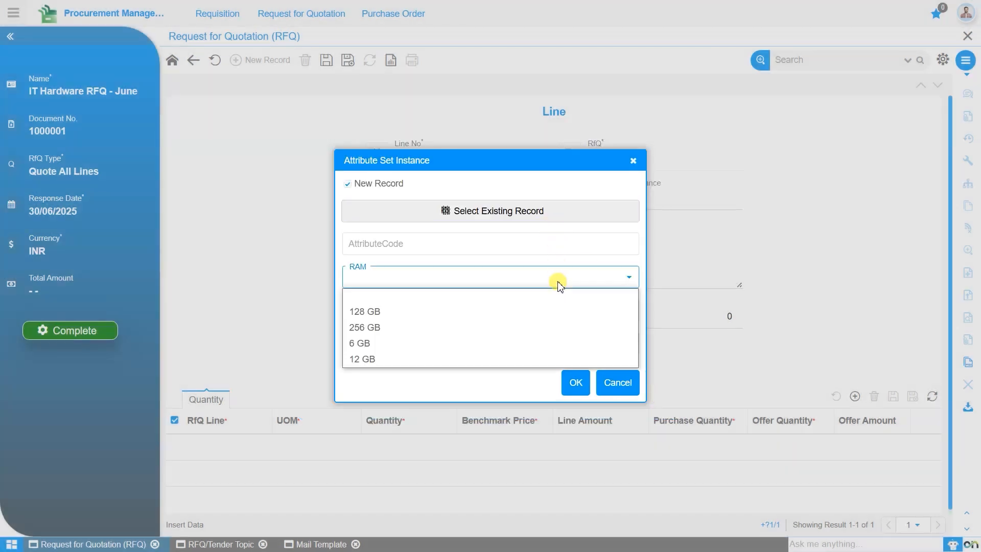
click(509, 358)
click(473, 318)
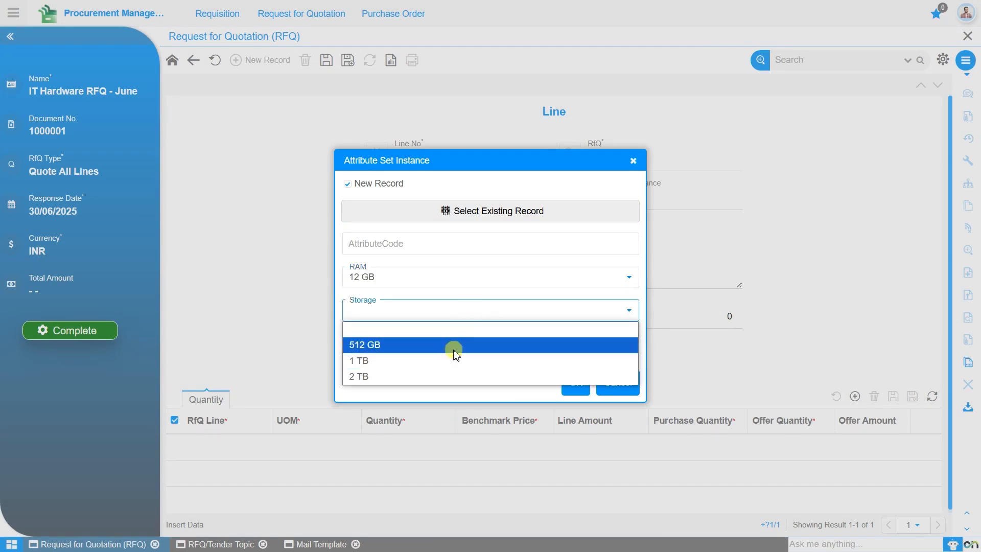
click(453, 350)
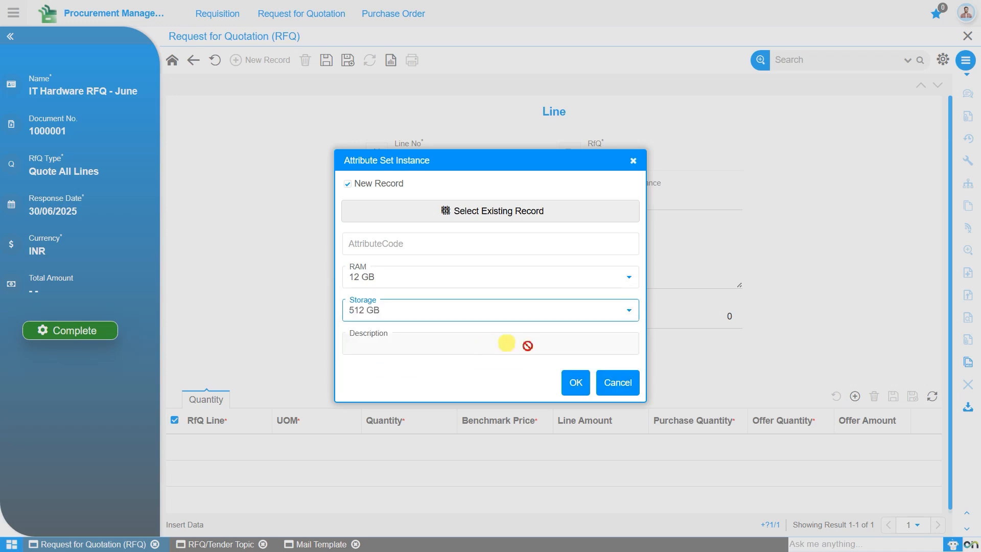
click(574, 384)
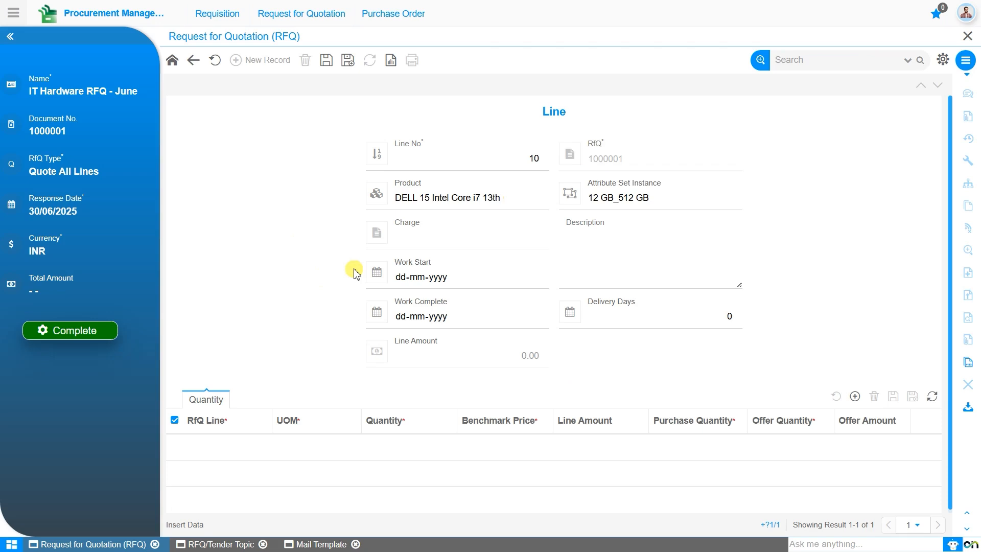
click(327, 61)
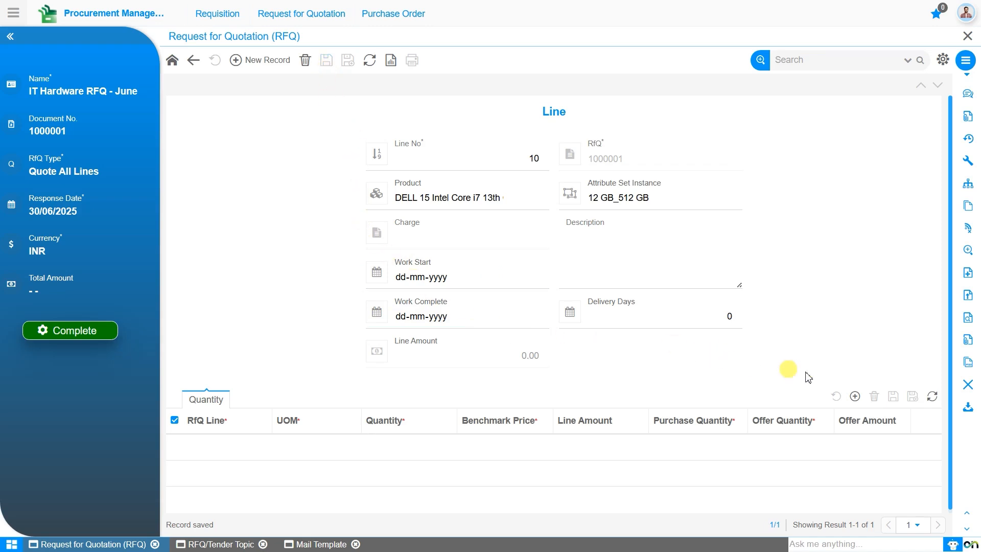
Add a quantity record to the Dell line with quantity 50, benchmark price 60,000 and Purchase Quantity enabled, and save it
click(855, 398)
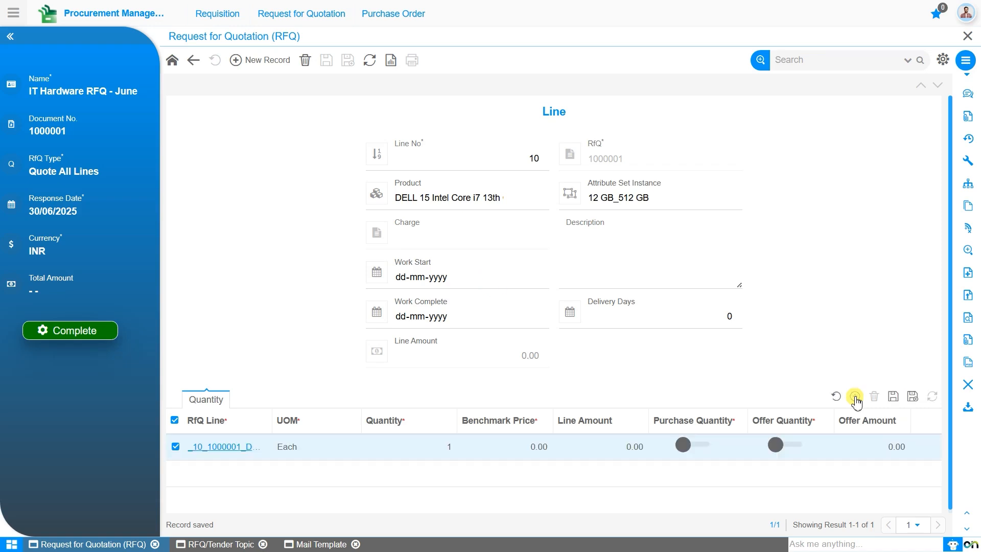
click(414, 448)
text(50)
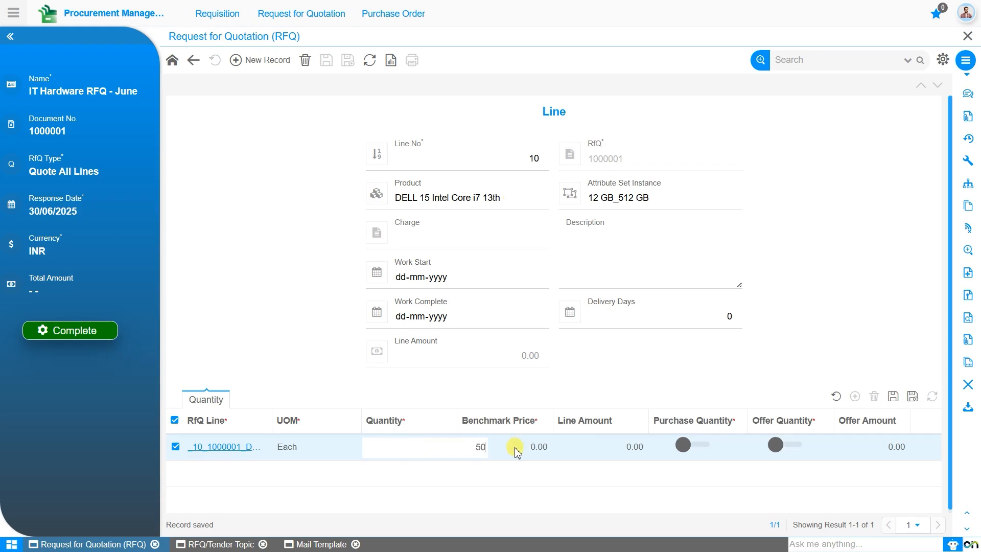
key(Return)
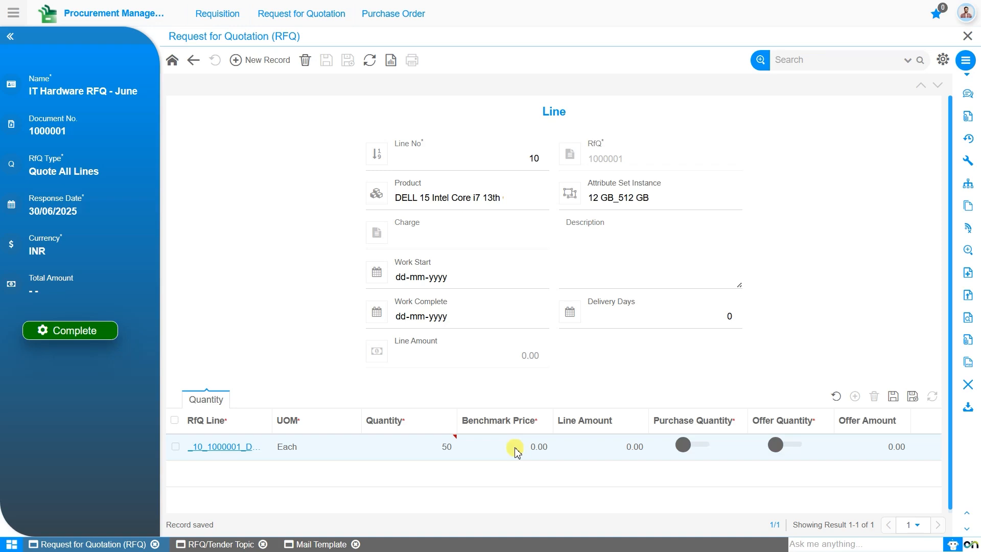
click(515, 450)
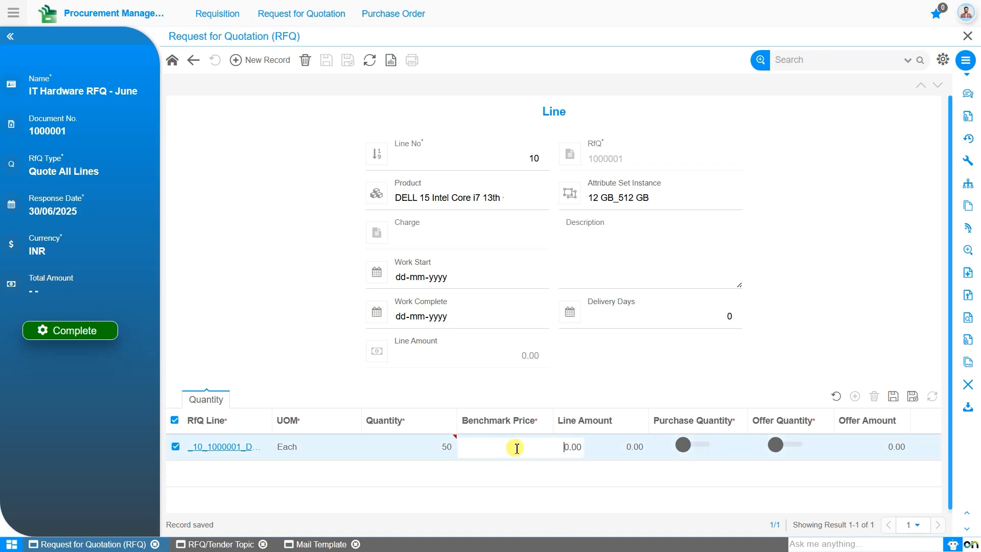
text(6000)
click(631, 457)
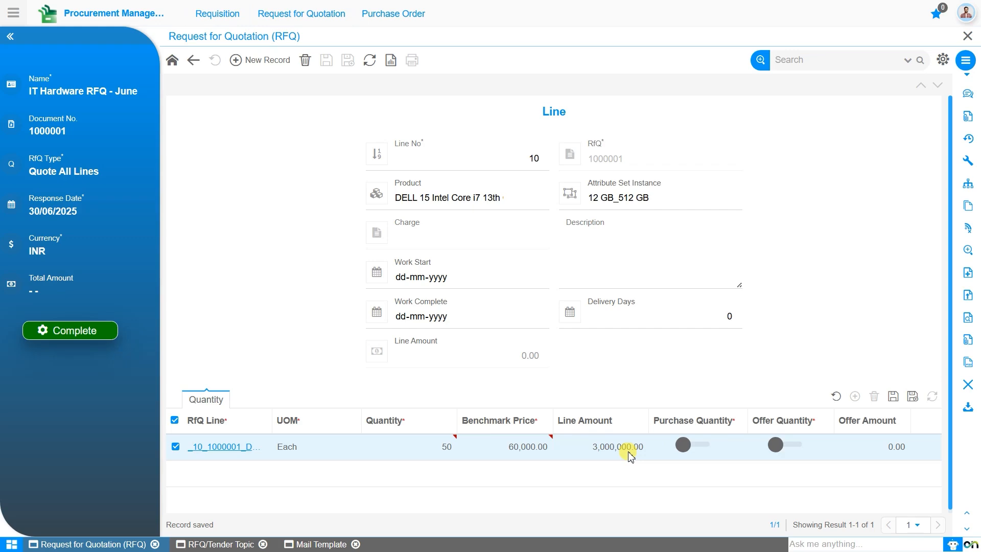
click(687, 453)
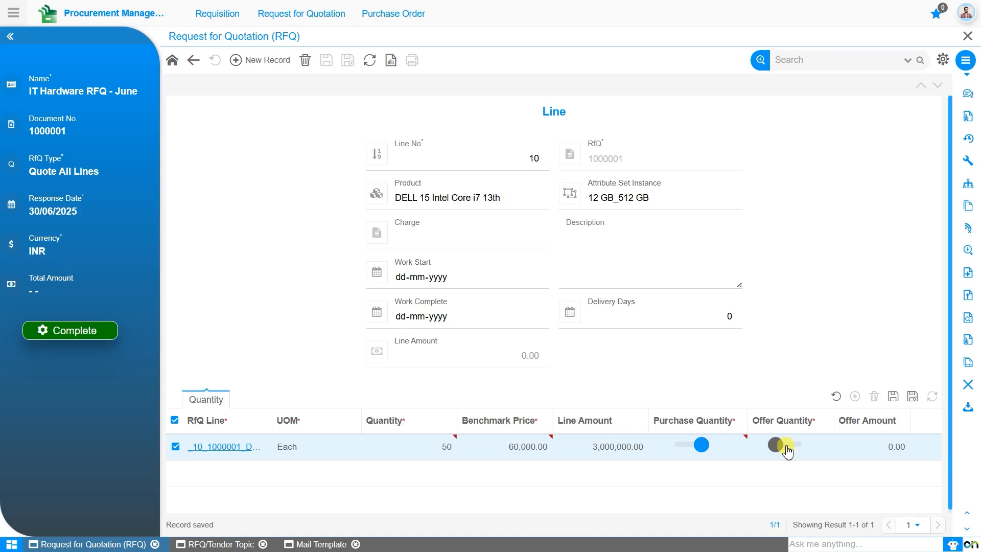
click(894, 394)
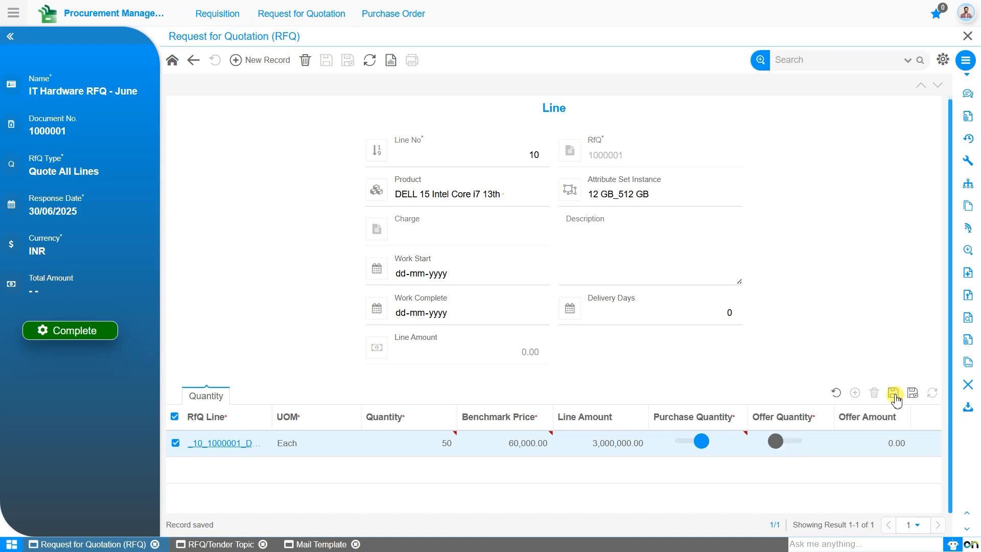
Create a second RFQ line with the product Samsung Galaxy S22_sam
click(260, 64)
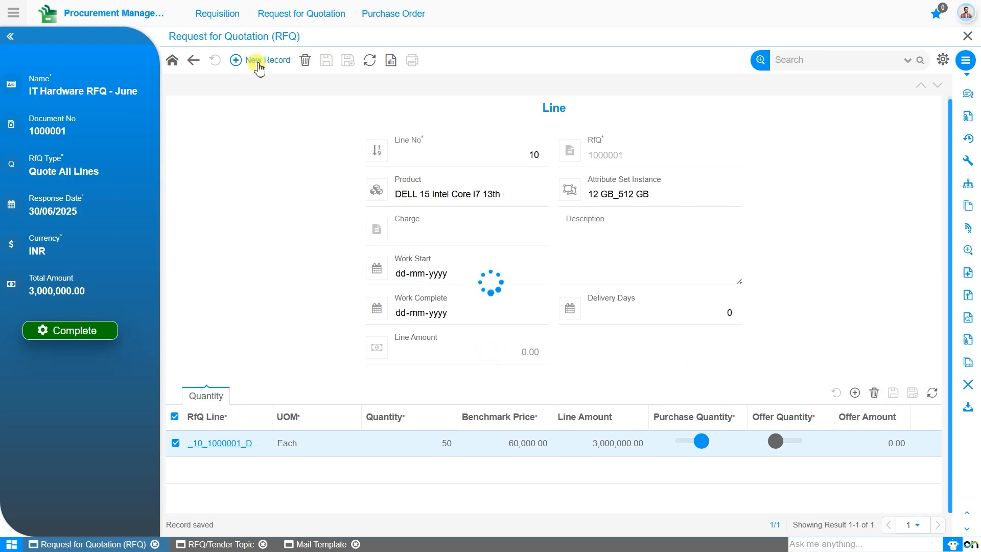
click(433, 193)
text(sam)
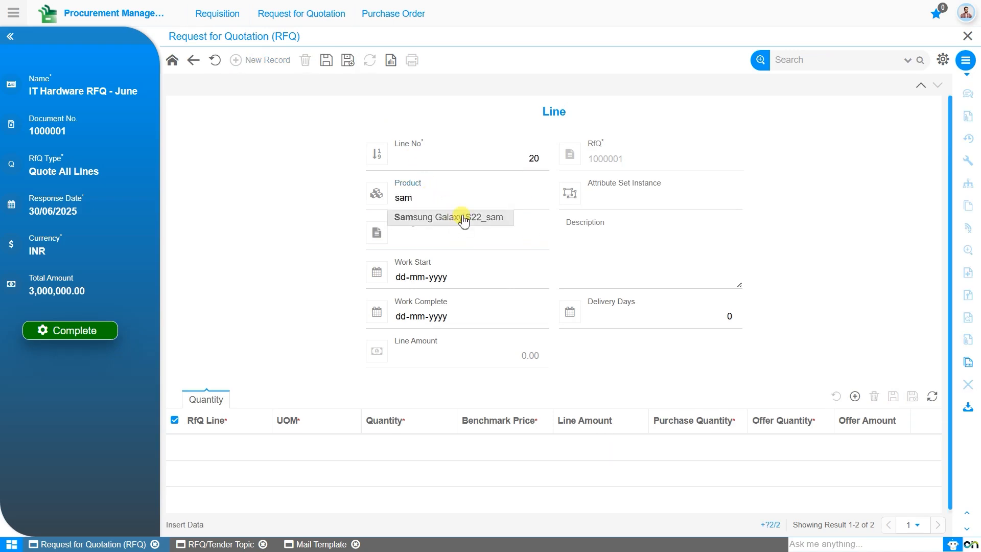
click(461, 217)
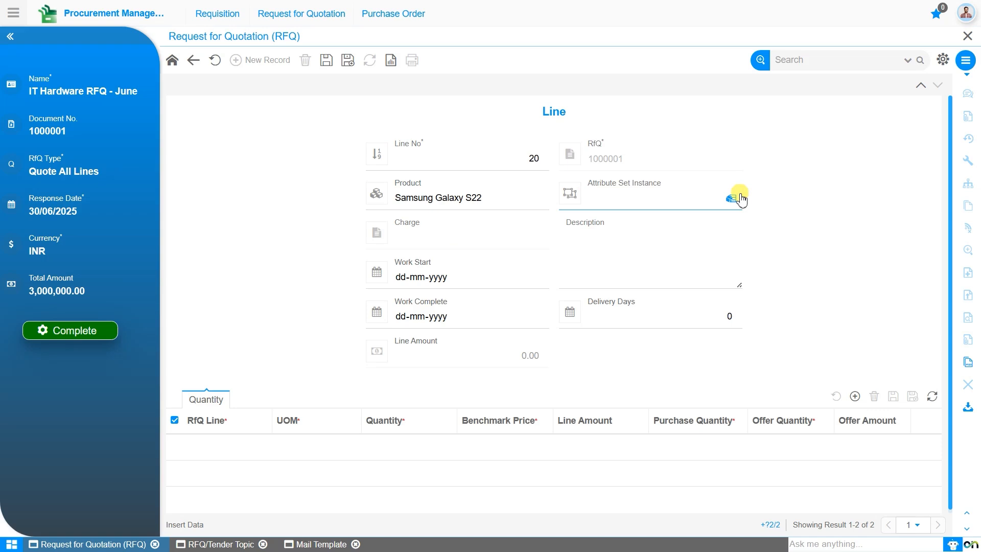
Assign the existing Phantom Black_128 GB attribute set instance to the Samsung line and save the line
click(740, 199)
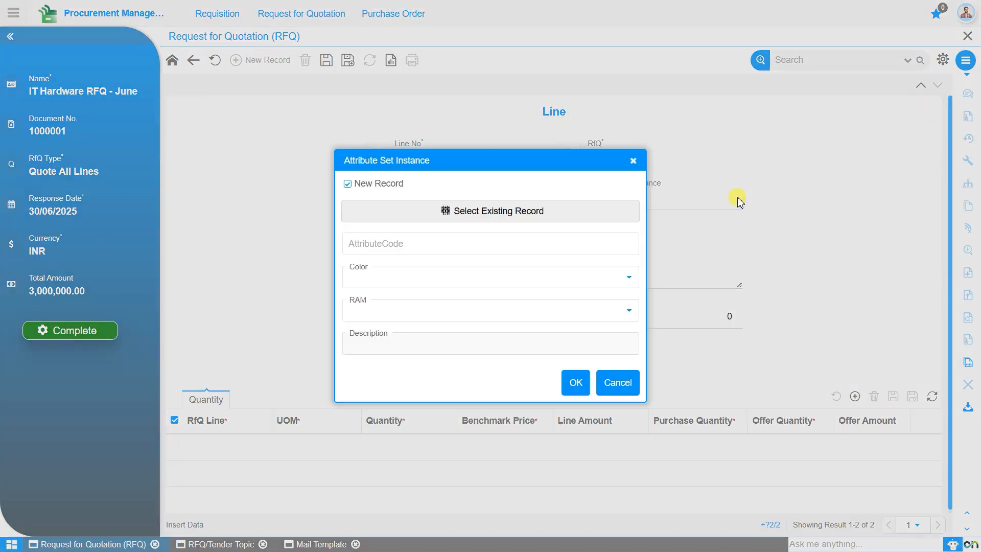
click(580, 213)
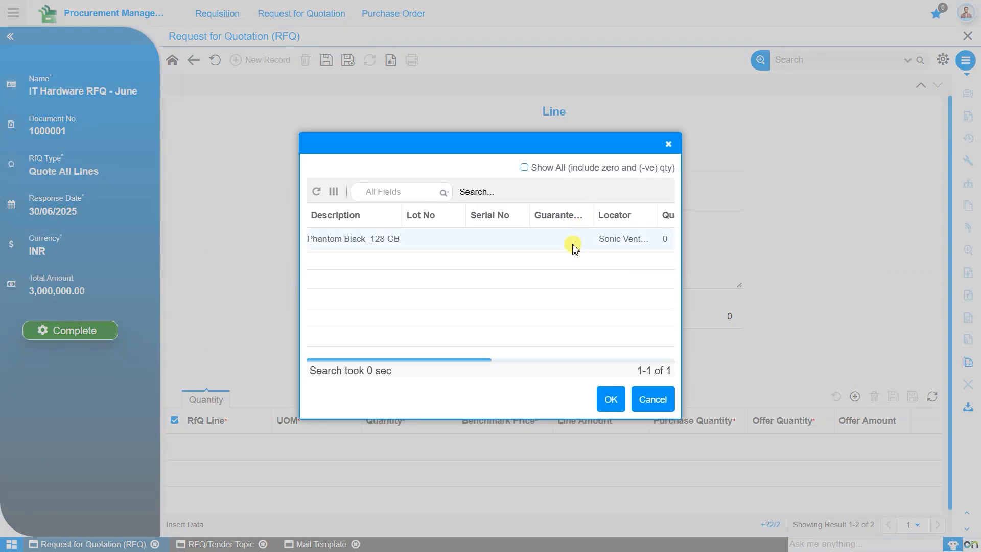
click(575, 249)
click(611, 401)
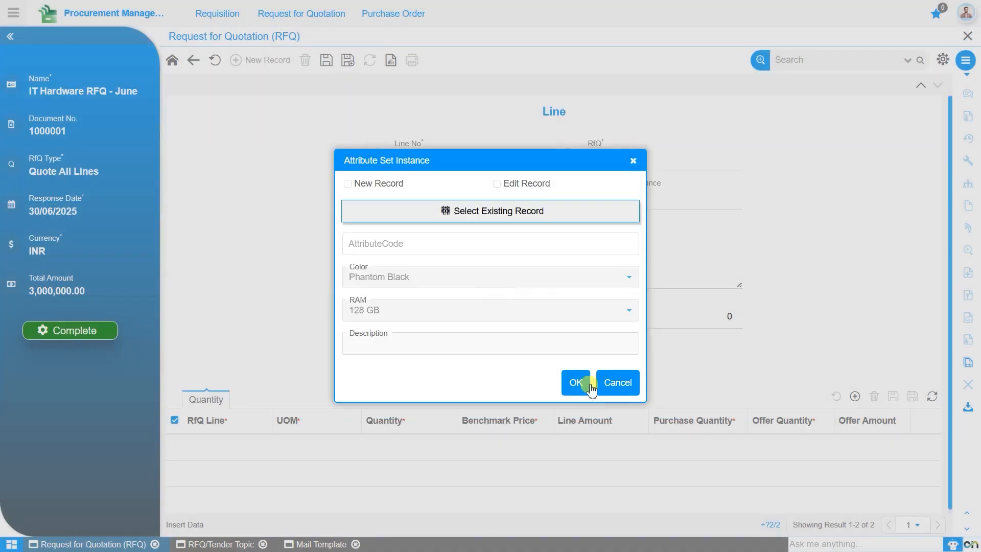
click(573, 382)
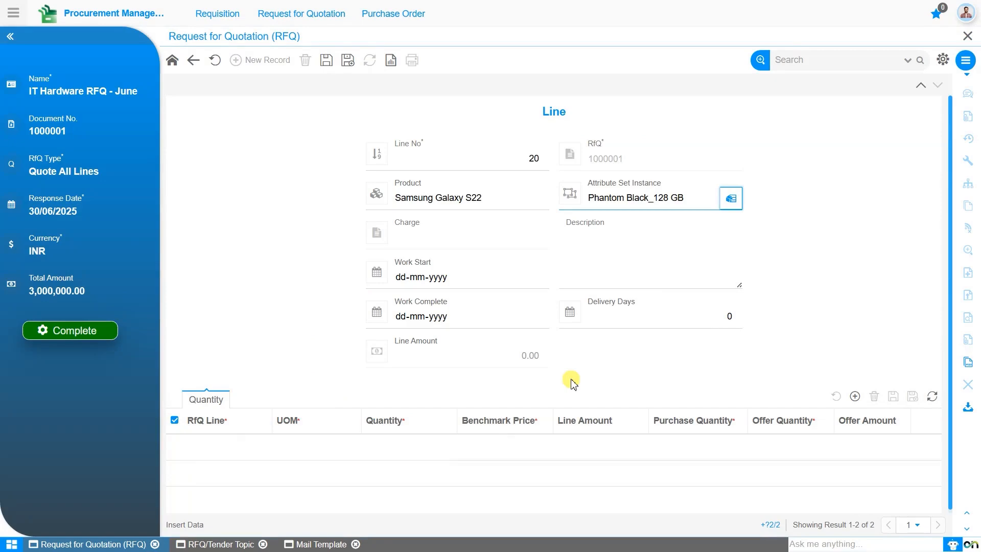
click(327, 61)
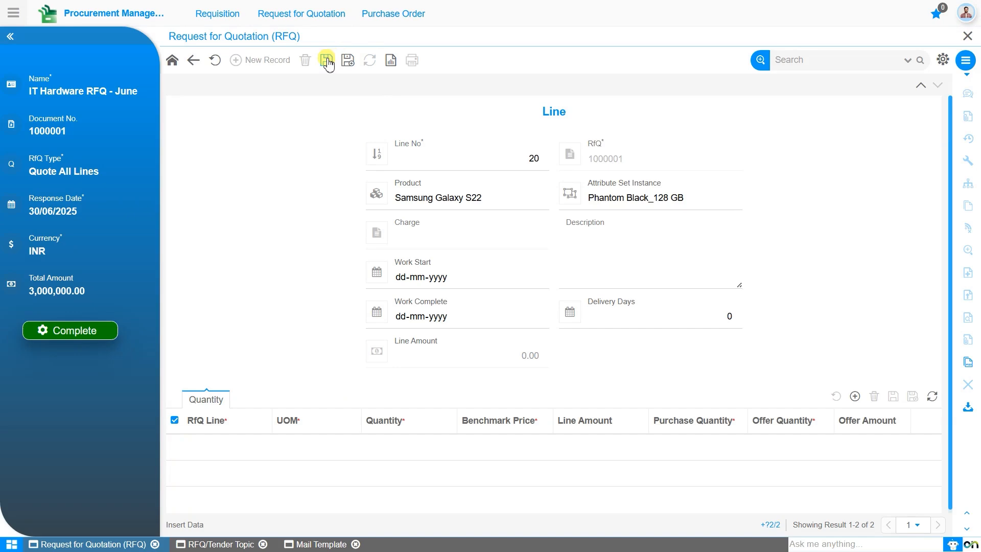
click(327, 60)
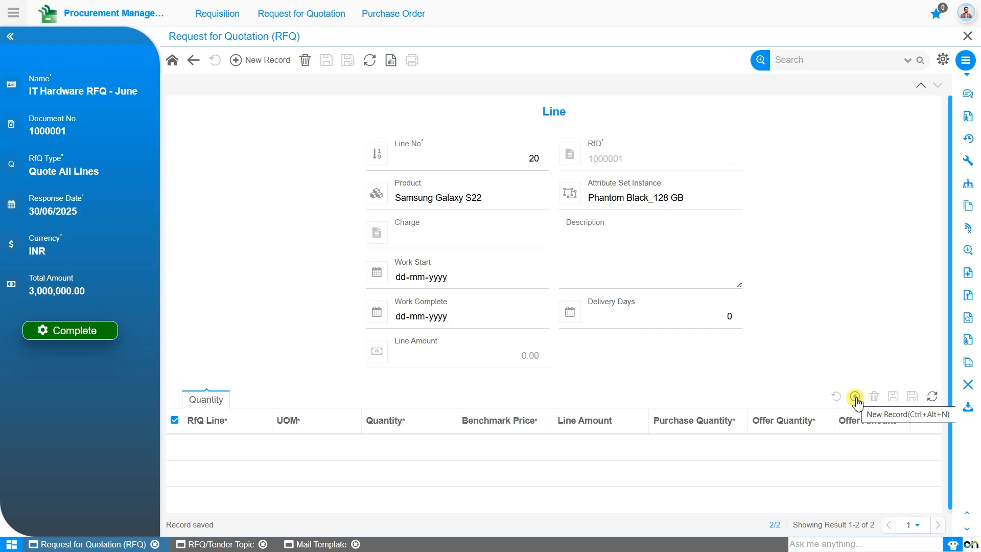
Add a quantity record to the Samsung line with quantity 25, benchmark price 30,000 and Purchase Quantity enabled, and save it
click(855, 397)
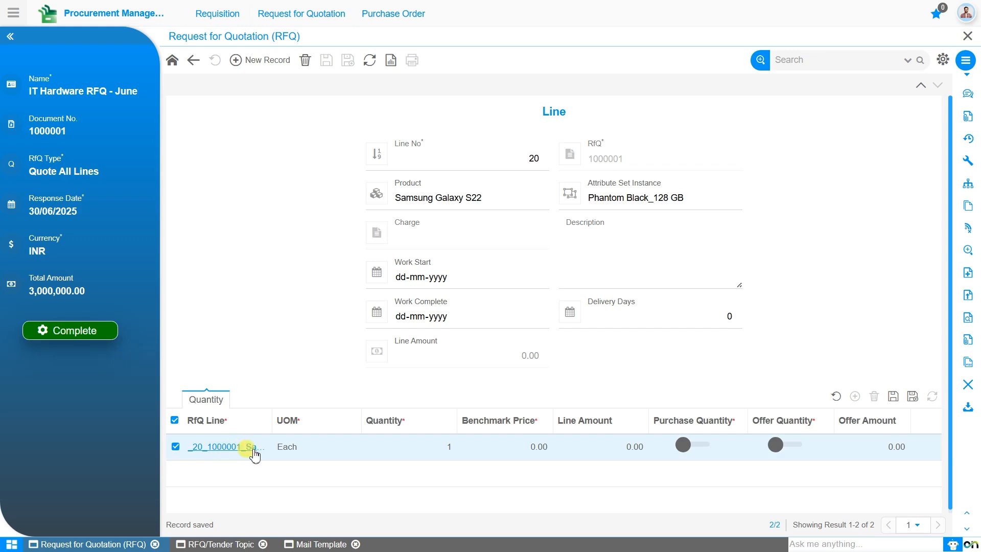
click(243, 448)
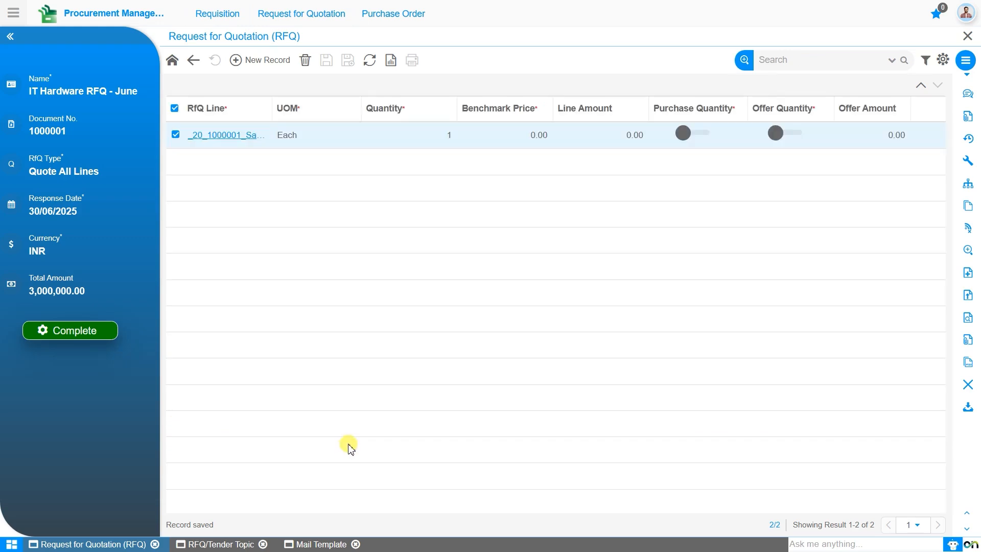
click(243, 134)
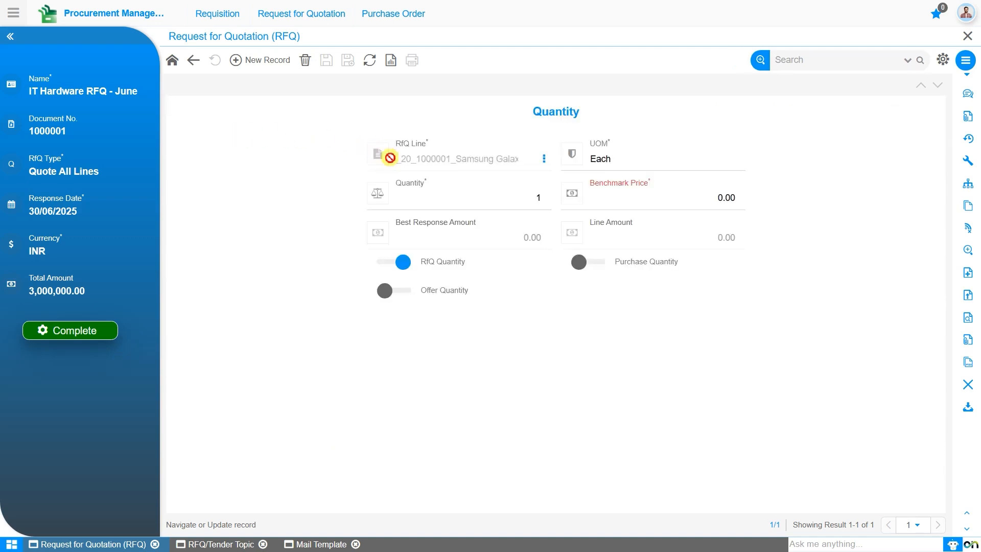
click(529, 189)
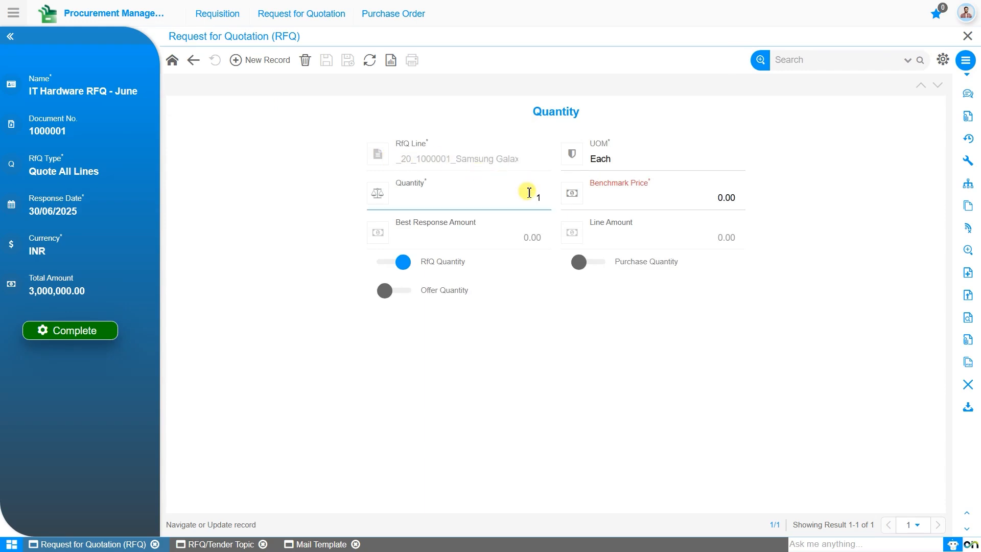
double_click(529, 195)
text(25)
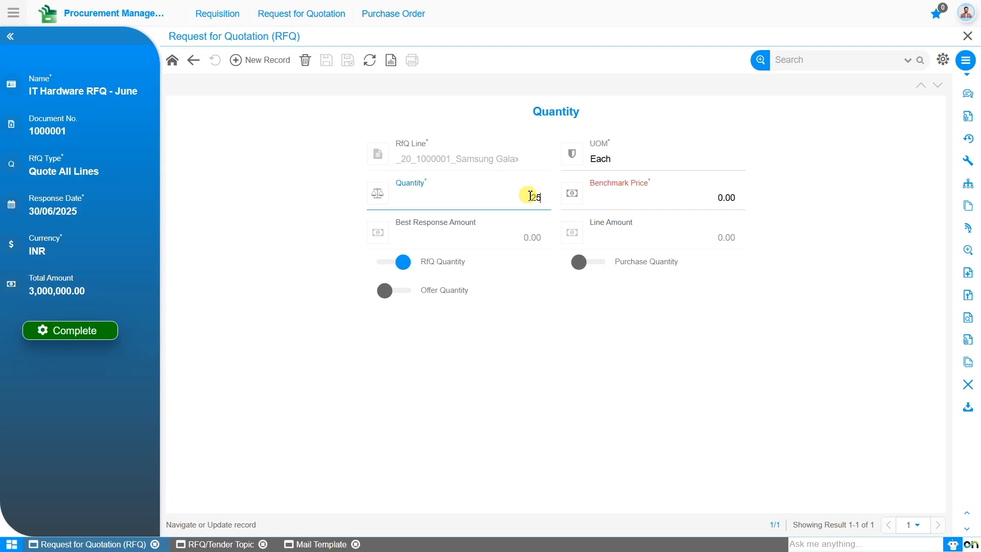
click(650, 197)
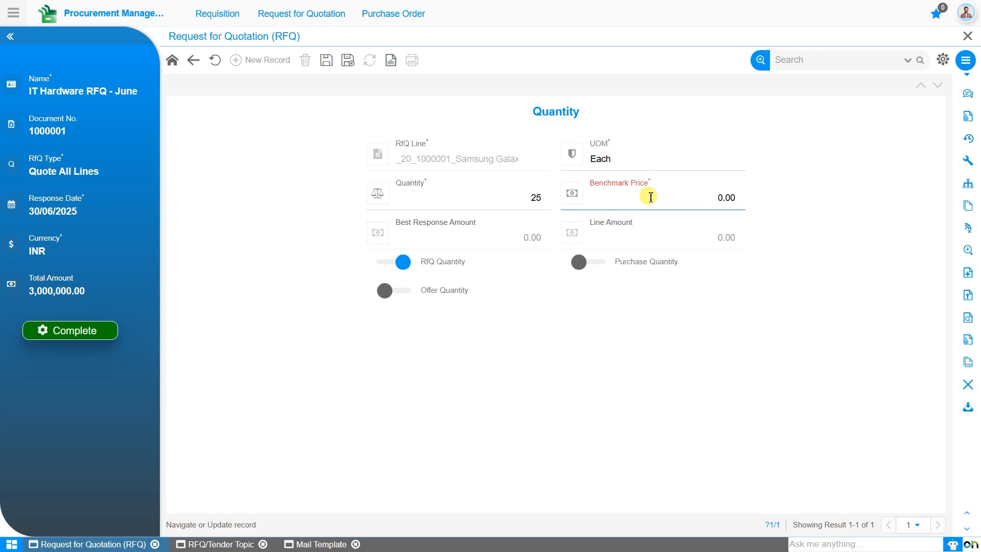
text(30,00)
click(602, 268)
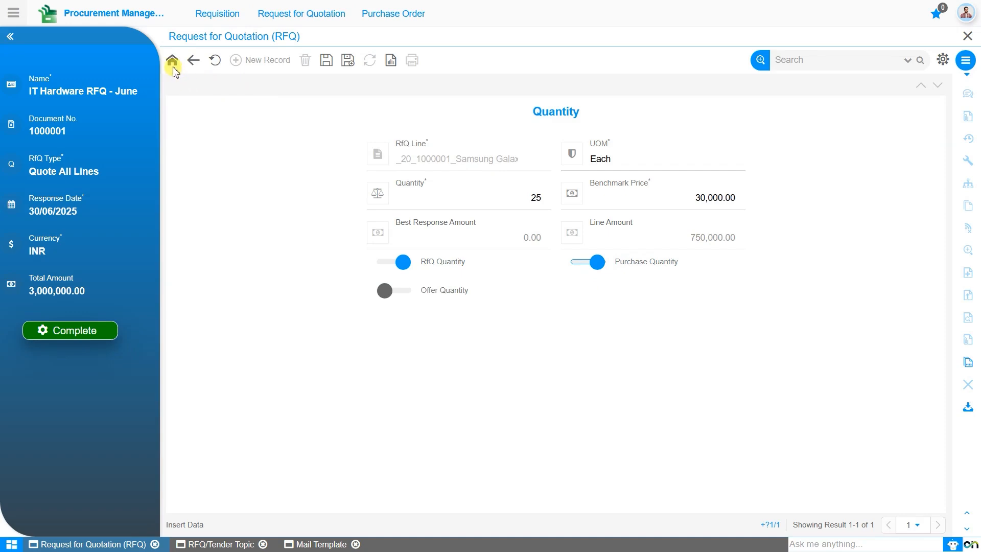
click(326, 61)
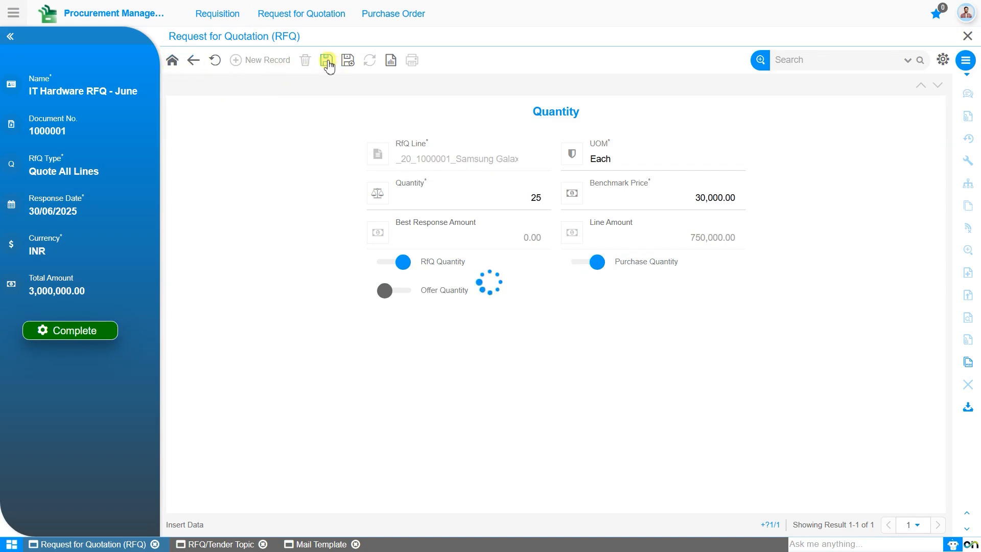
Return to the RFQ line level and start a third line with the product Redmi Note 10
click(194, 62)
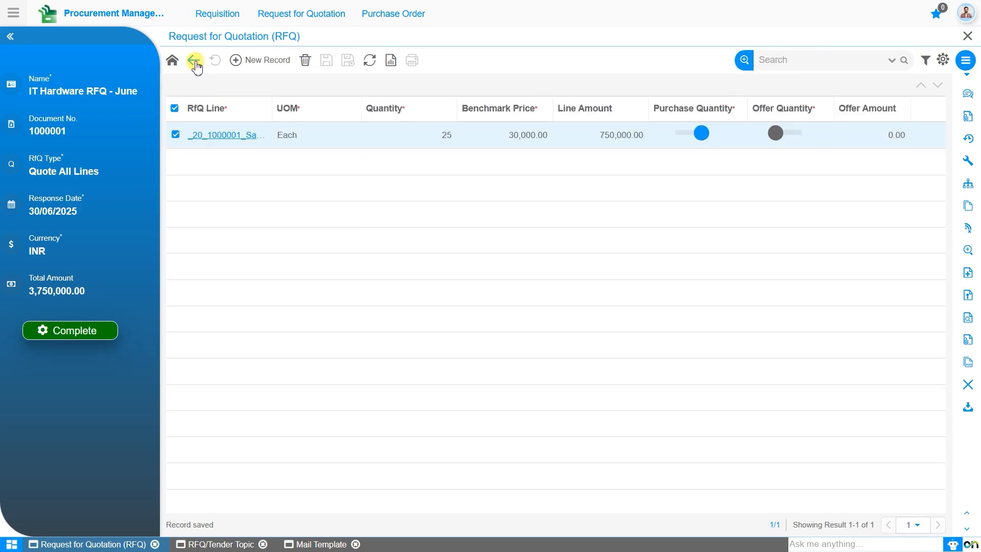
click(194, 61)
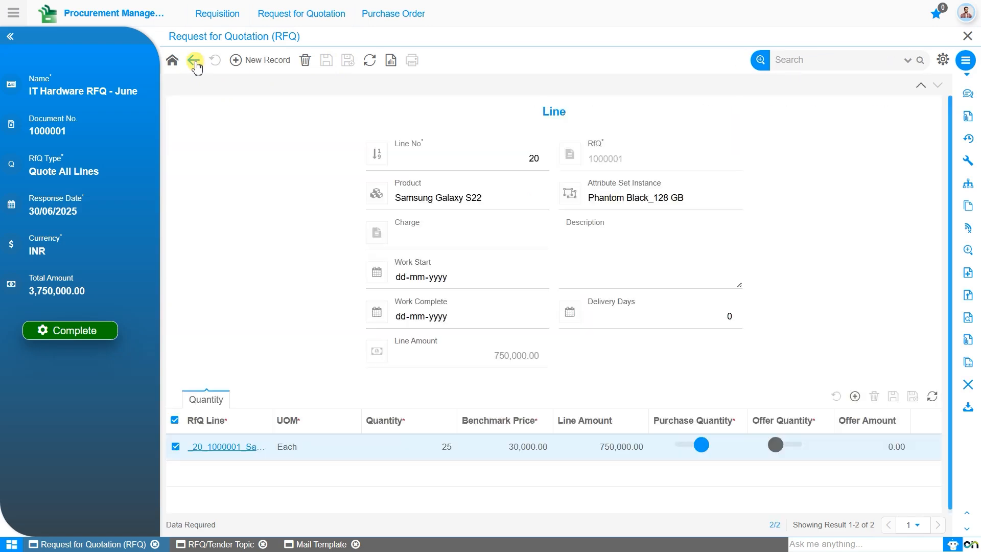
click(250, 61)
click(435, 193)
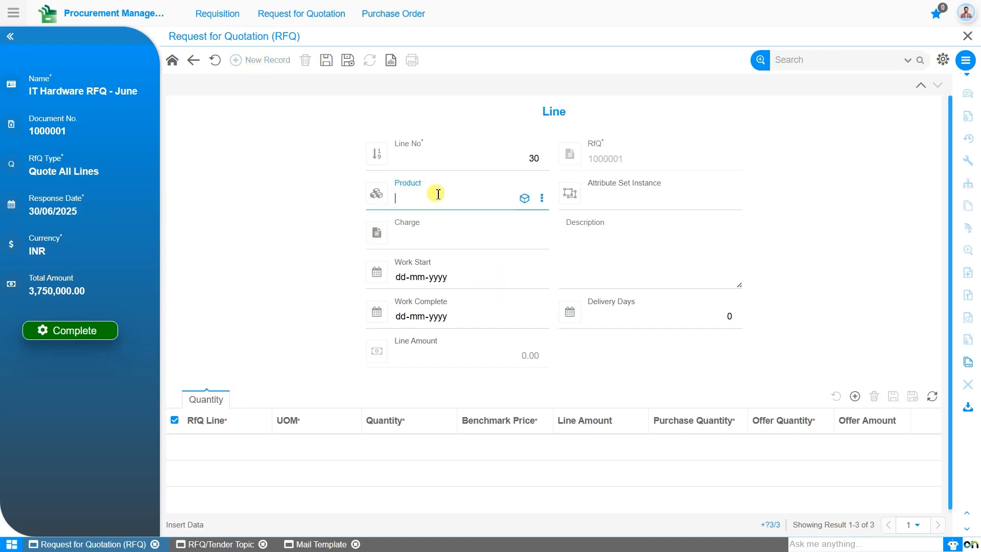
text(red)
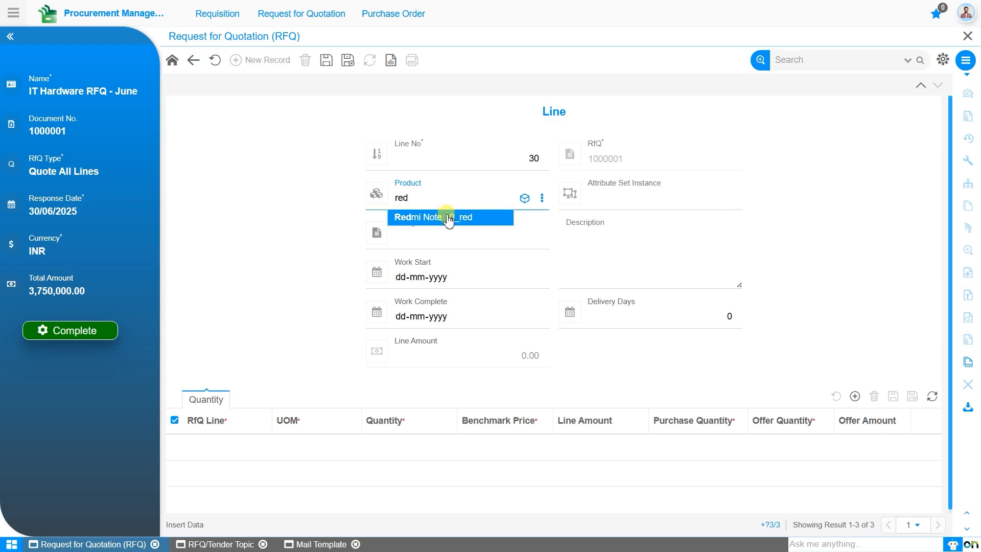
click(445, 215)
Assign the Red_128 GB attribute set instance stocked at the Sonic Ventures locator to the Redmi line and save the line
click(729, 203)
click(593, 221)
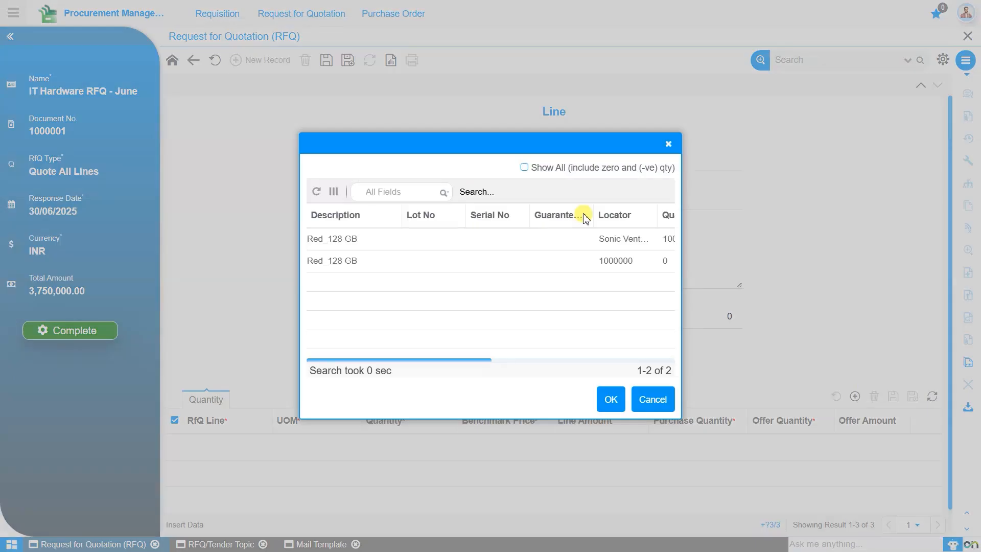
click(574, 248)
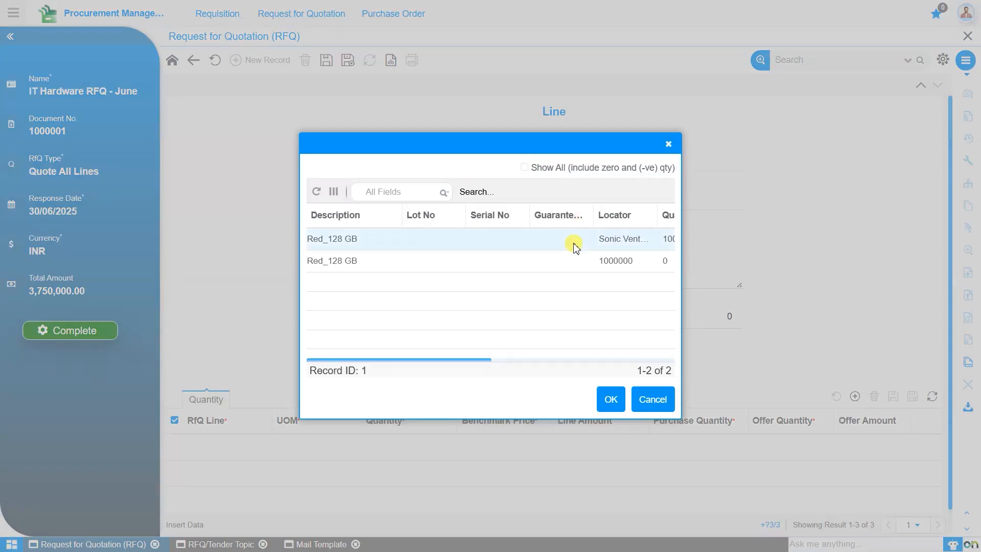
click(609, 399)
click(576, 383)
click(326, 60)
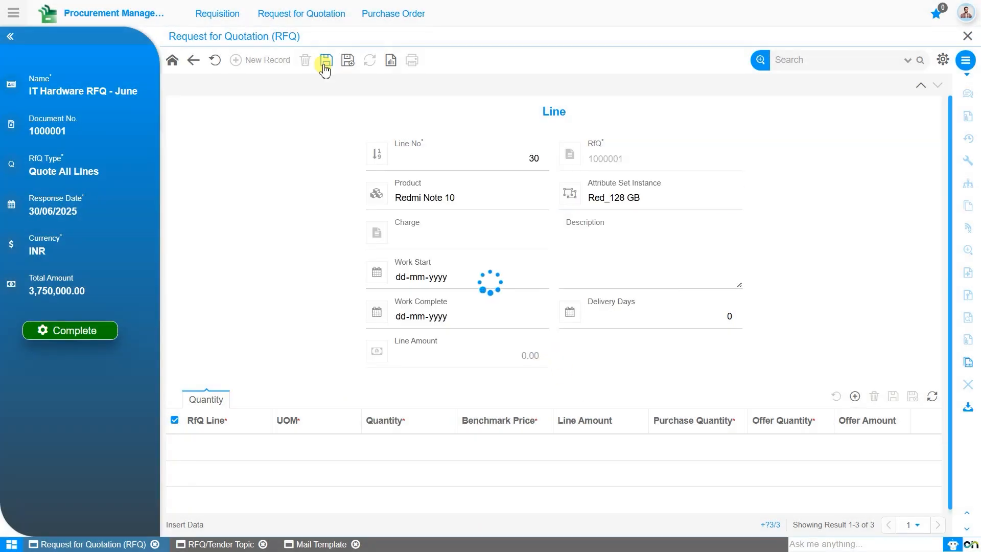
Add a quantity record to the Redmi line with quantity 25, benchmark price 15,000 and Purchase Quantity enabled, and save it
click(855, 397)
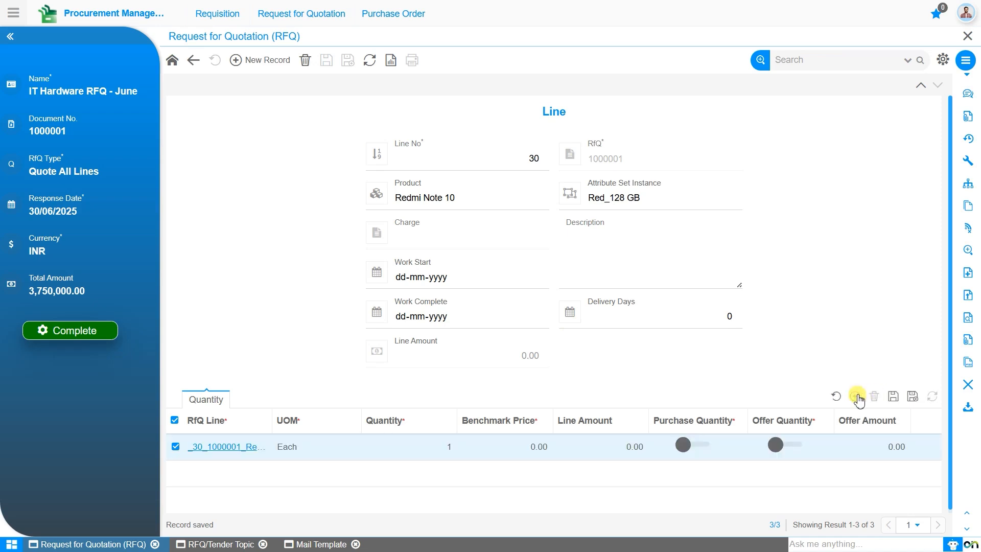
click(412, 448)
text(25)
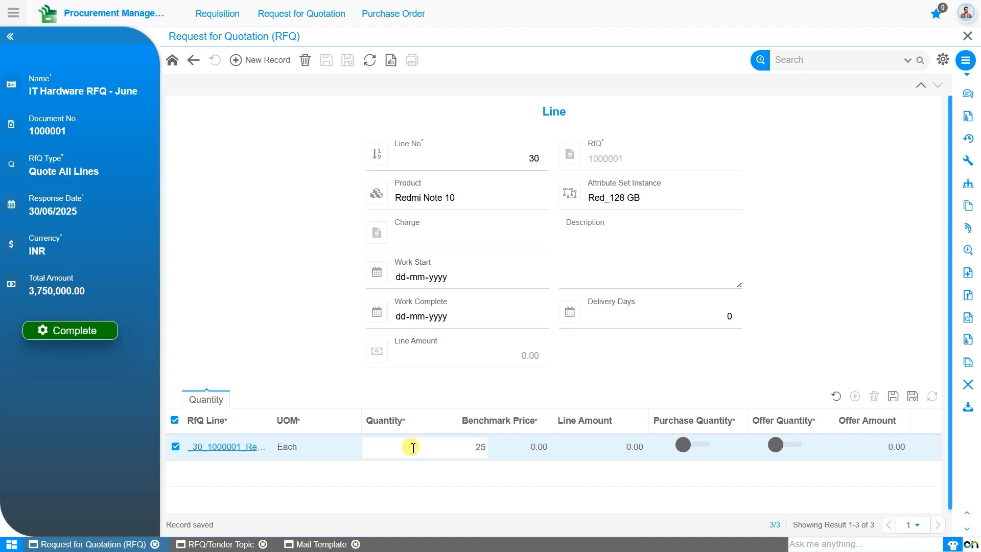
click(515, 451)
click(517, 451)
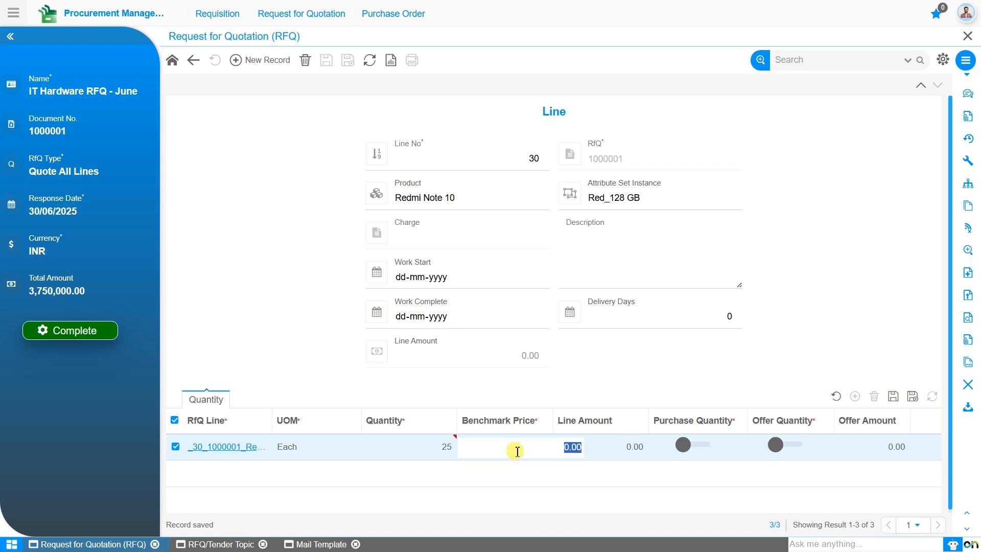
text(15000)
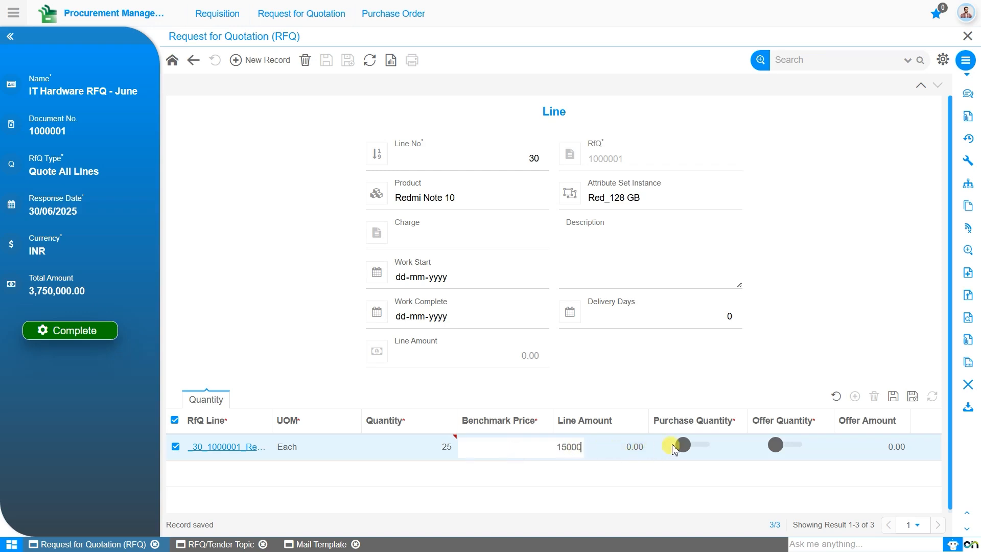
click(687, 452)
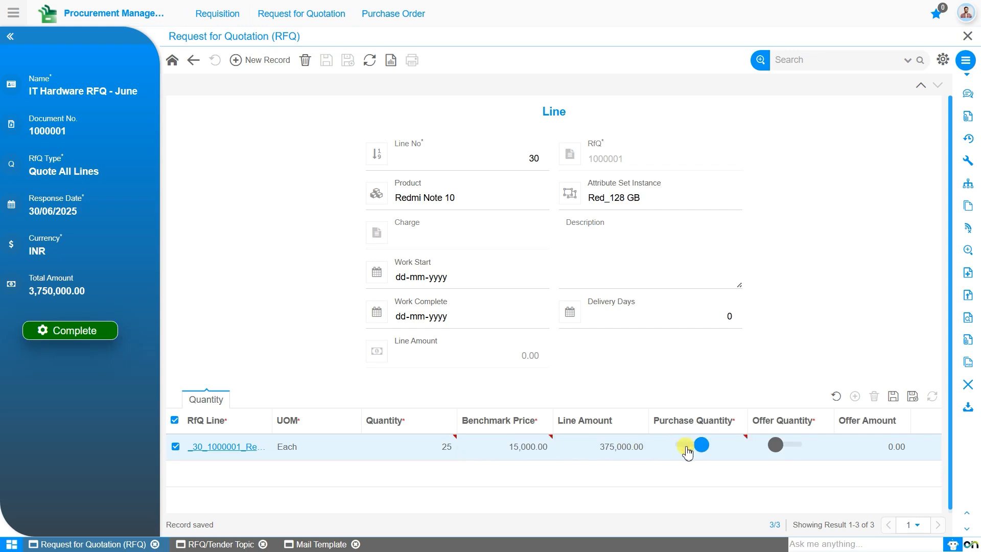
click(894, 397)
Create a fourth RFQ line with the product Logitech Mouse and save the line
click(256, 65)
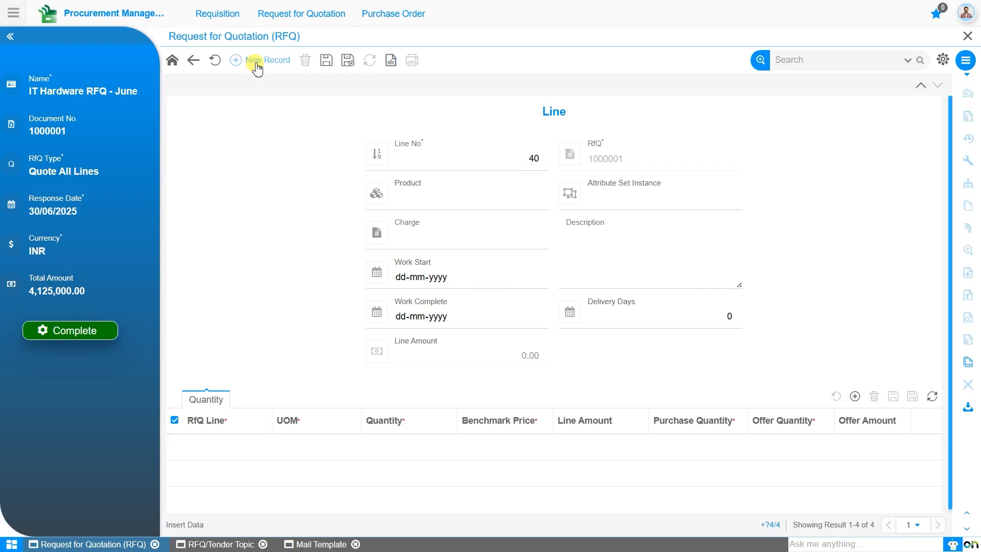
click(468, 194)
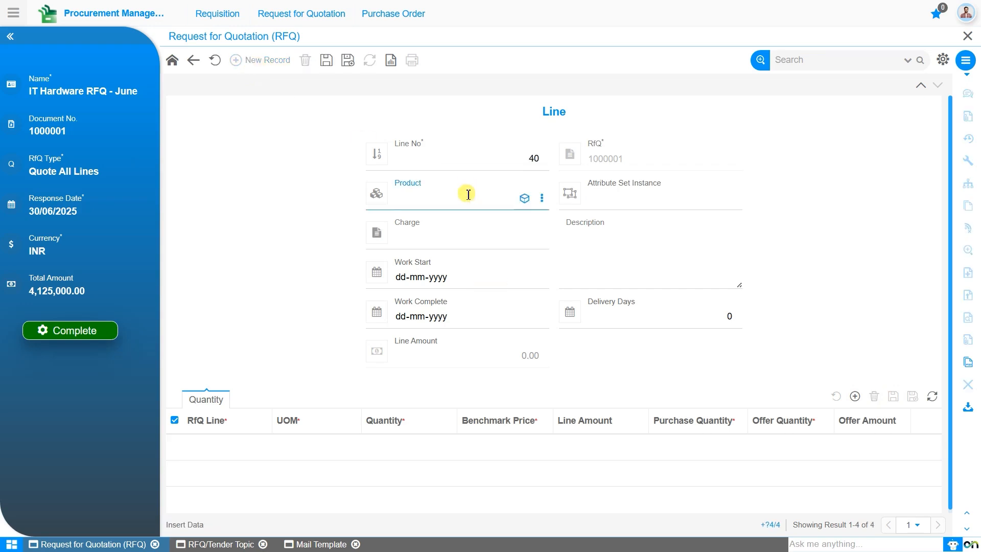
text(mouse)
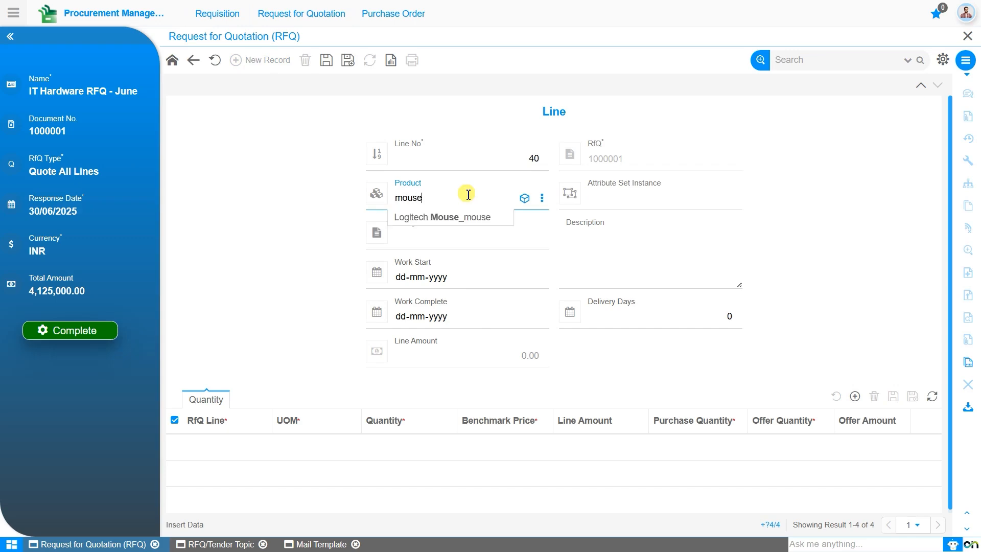
key(Down)
key(Return)
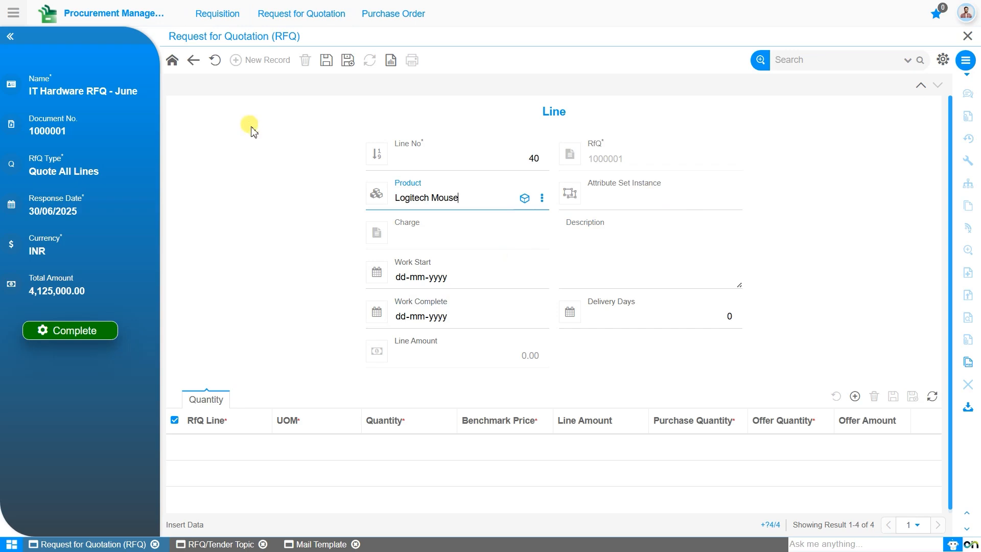
click(327, 63)
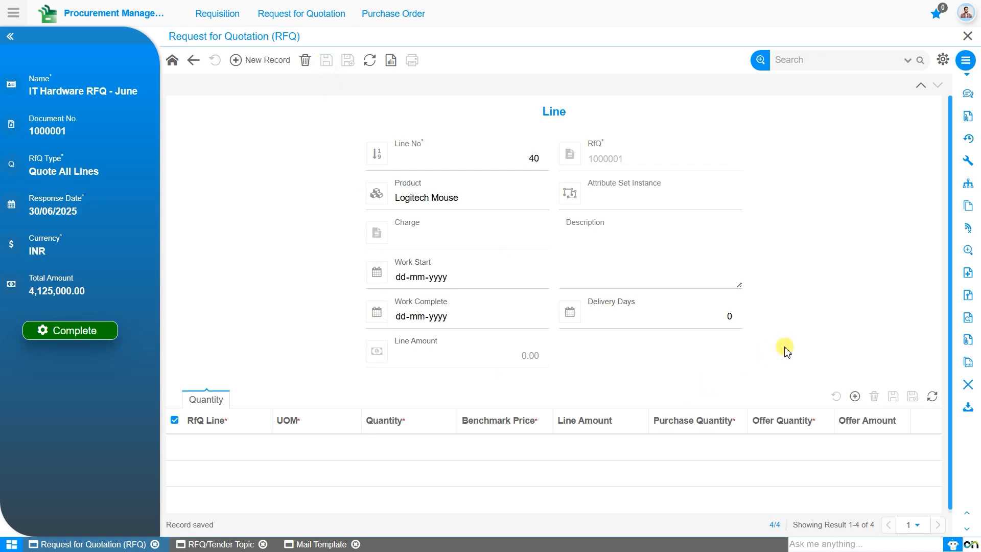
Add a quantity record to the Logitech Mouse line with quantity 50, benchmark price 1,500 and Purchase Quantity enabled, and save it
click(855, 397)
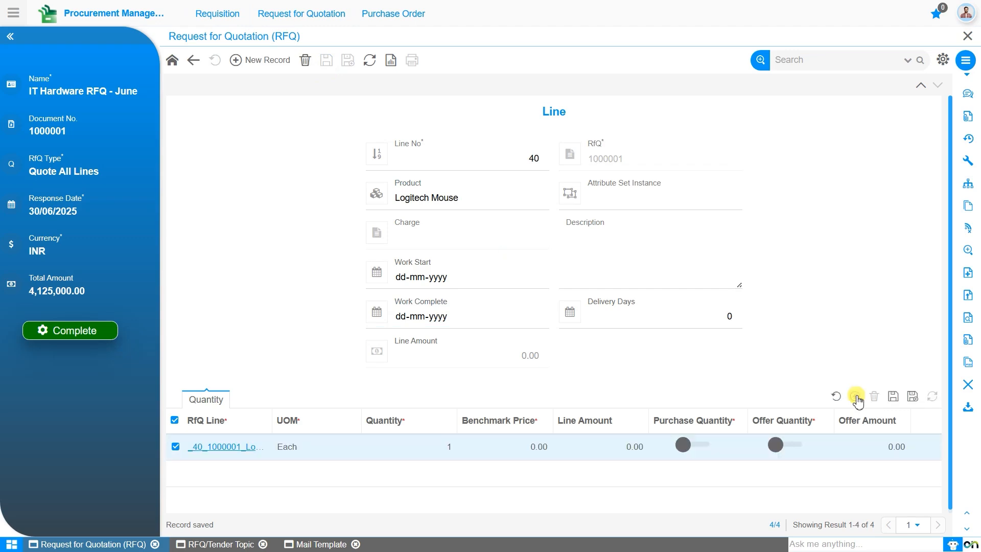
click(433, 449)
text(50)
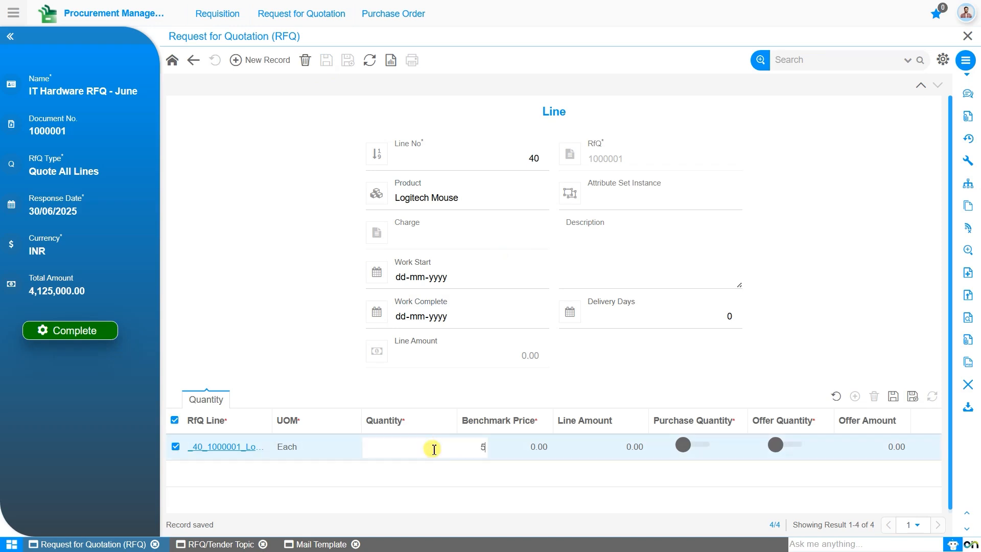
click(523, 451)
text(1500)
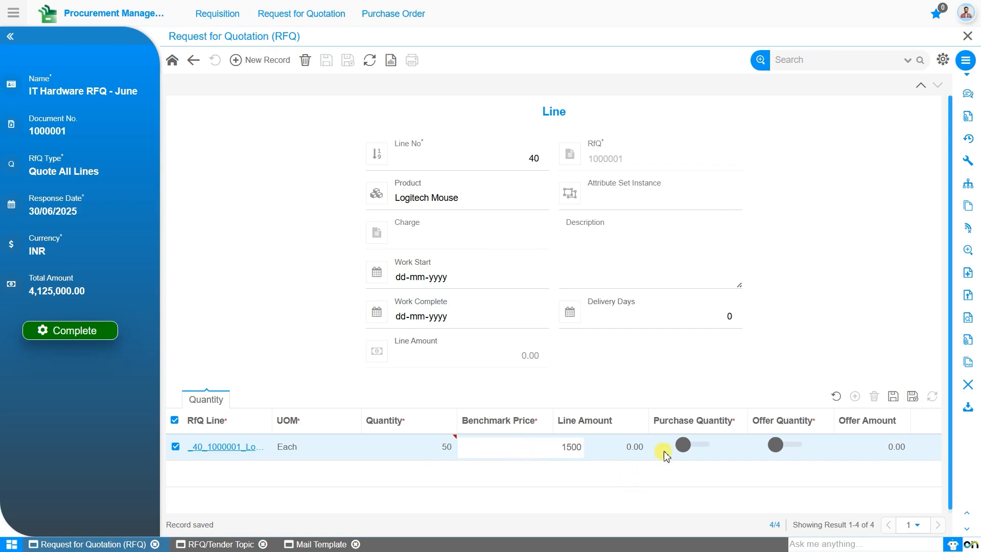
click(690, 450)
click(690, 449)
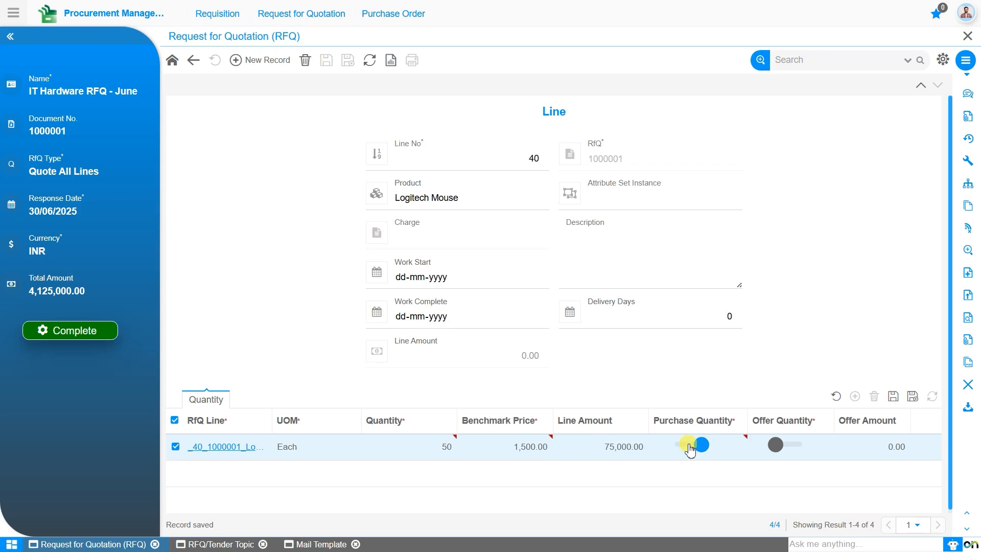
click(896, 399)
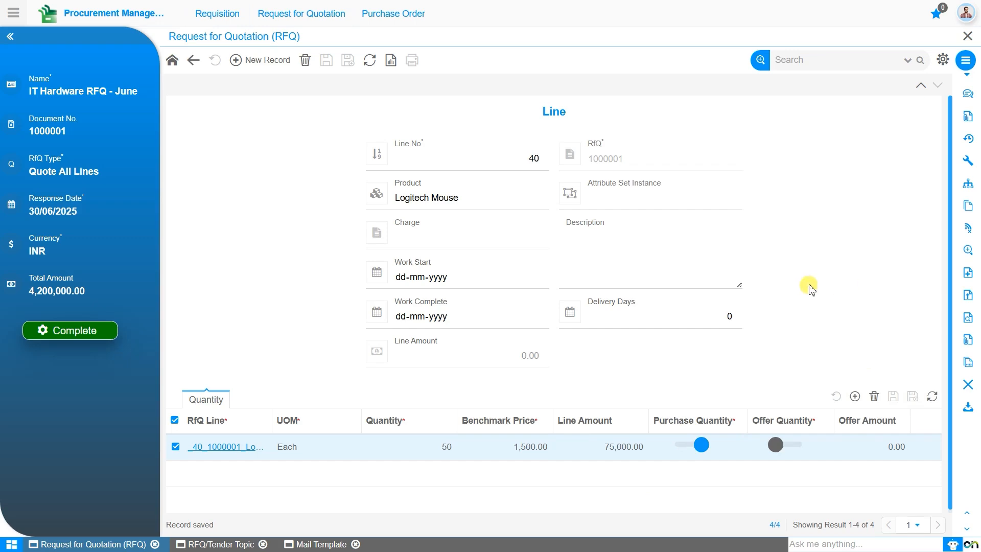
Return to the RFQ header and run the Complete document action on IT Hardware RFQ - June
click(175, 63)
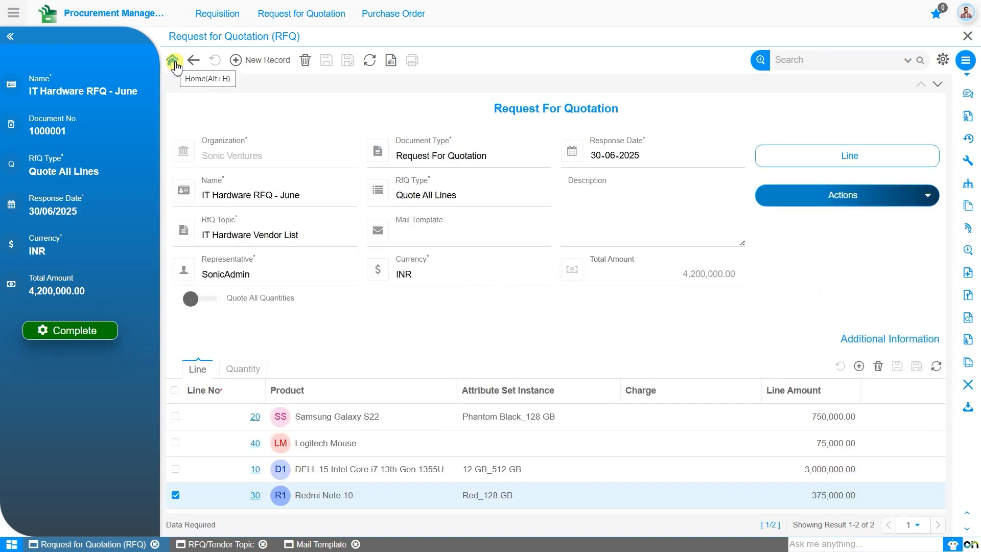
click(77, 337)
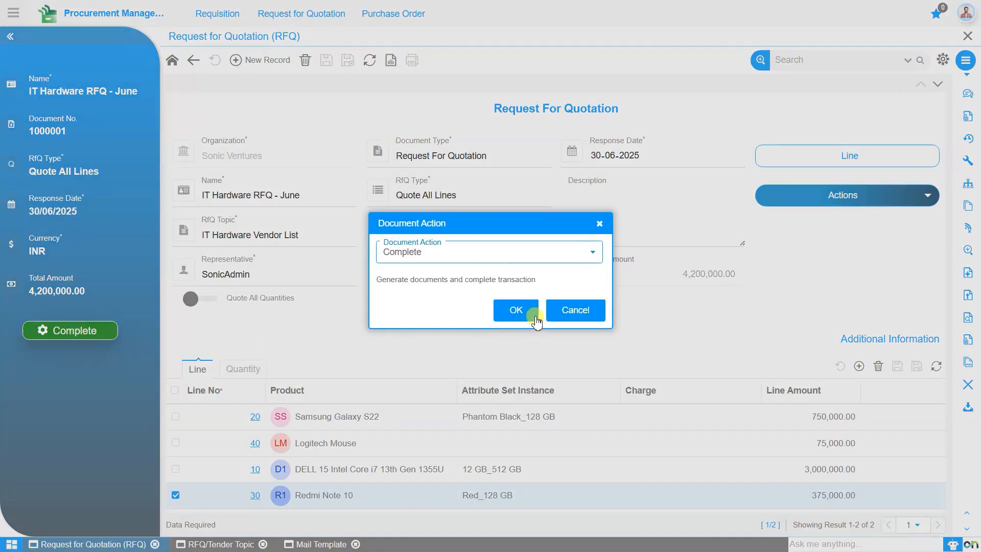
click(517, 311)
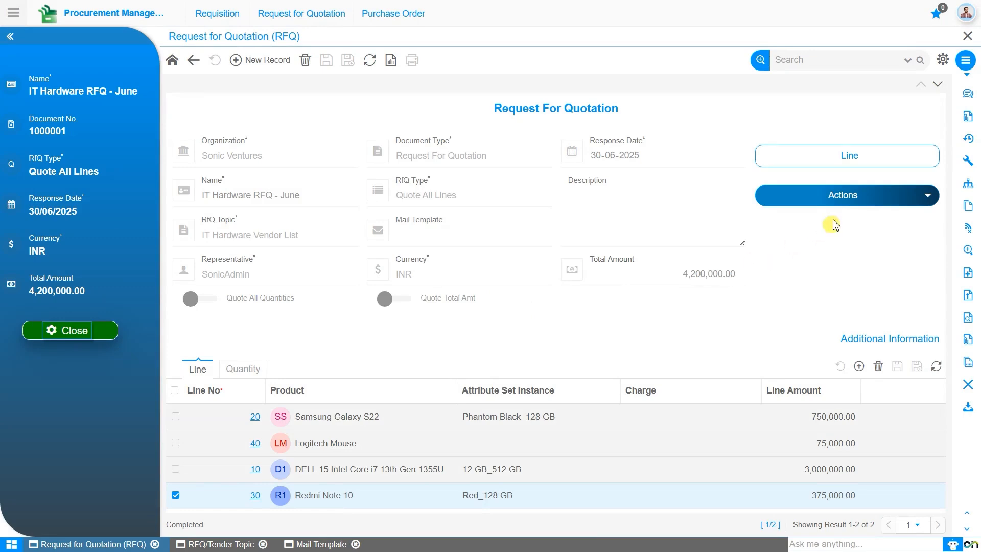
Publish the completed RFQ with Send RfQ Invitation to Vendors enabled
click(872, 207)
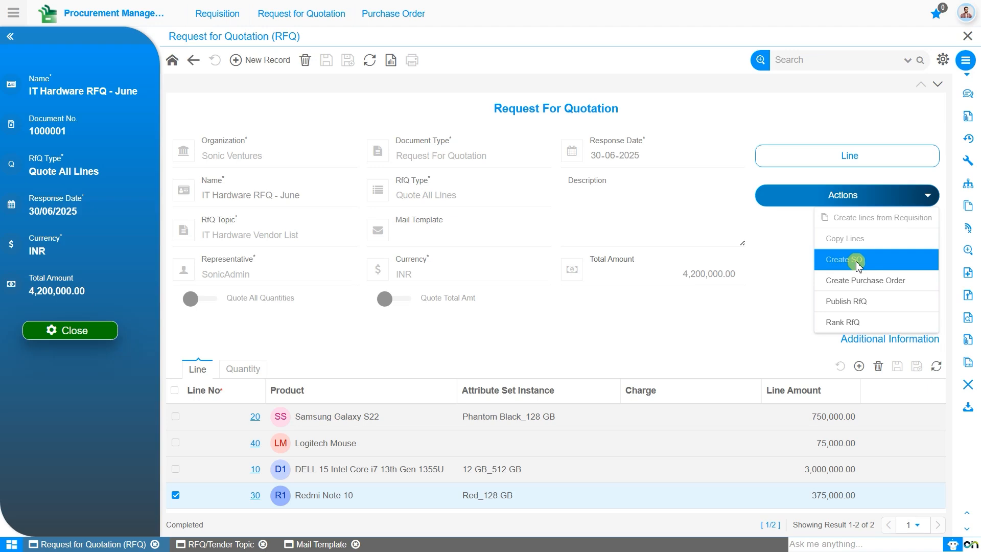
click(850, 303)
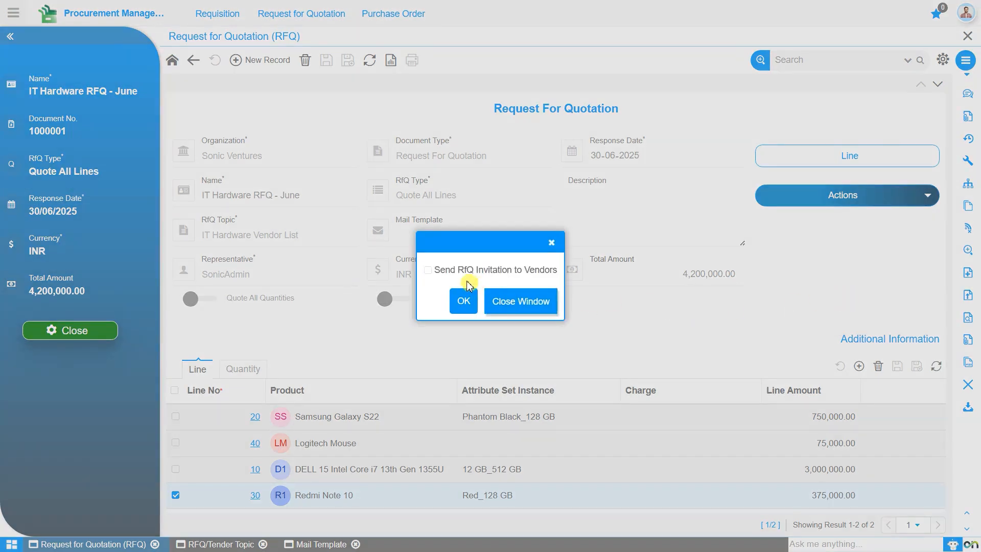
click(429, 272)
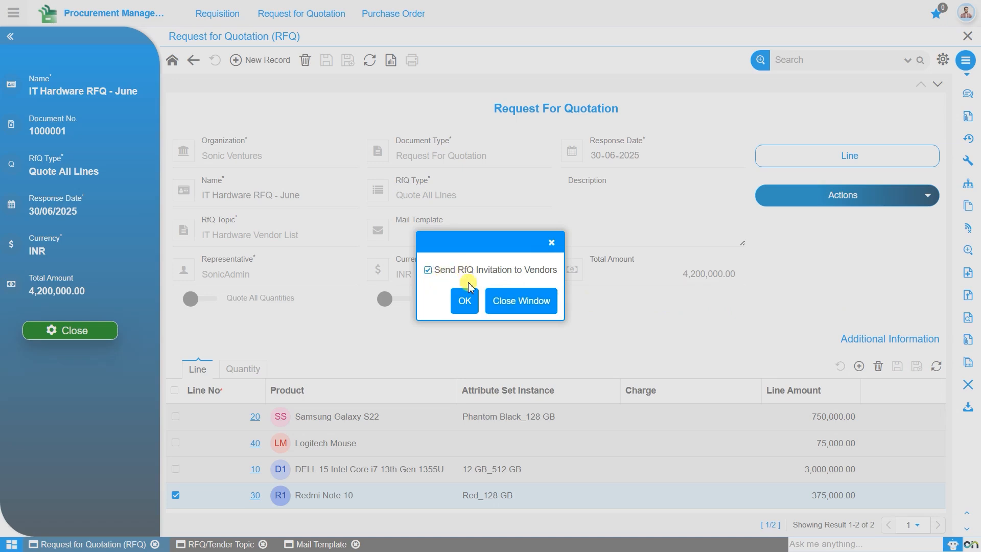
click(469, 302)
click(469, 304)
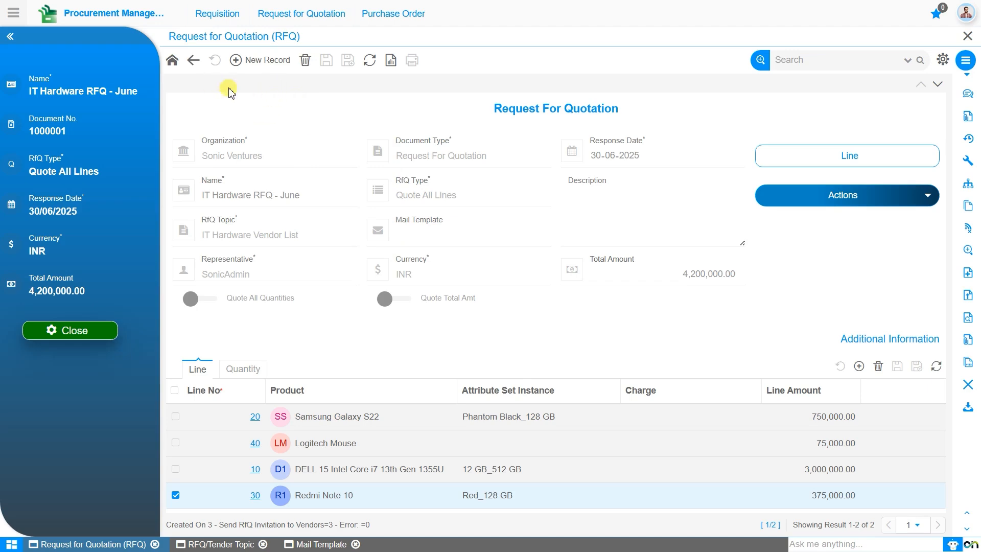
Open Devcast Inc's response to IT Hardware RFQ - June in the Vendor Response window
click(282, 16)
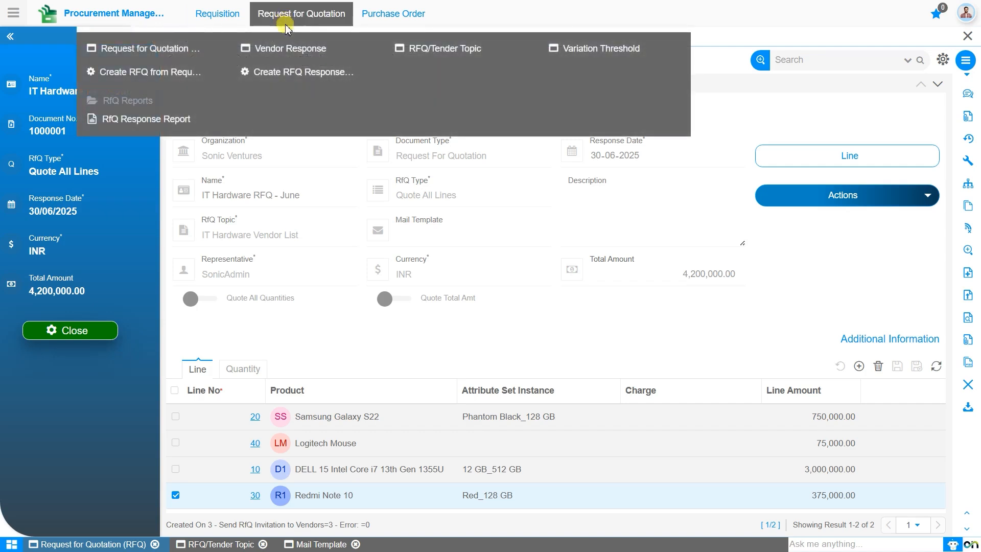
click(289, 51)
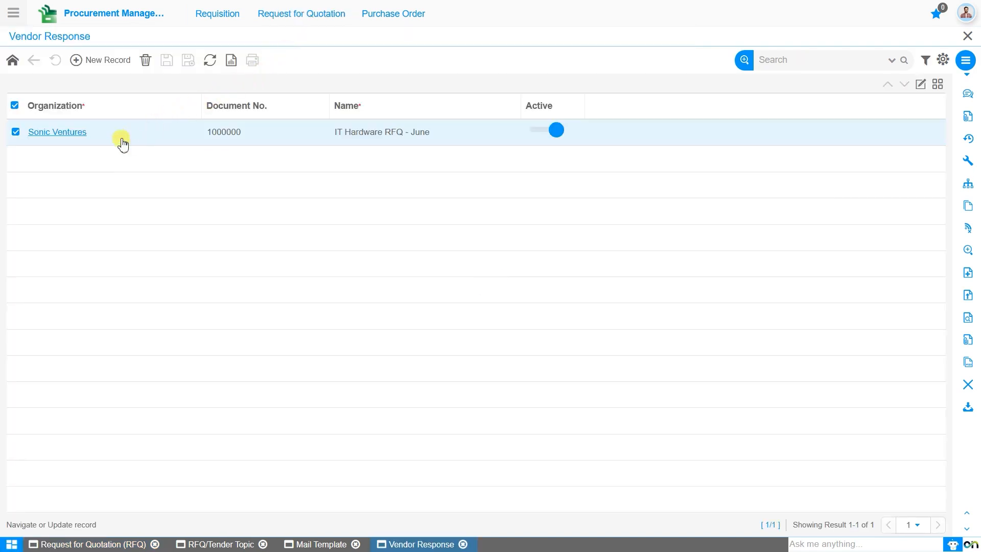
click(77, 134)
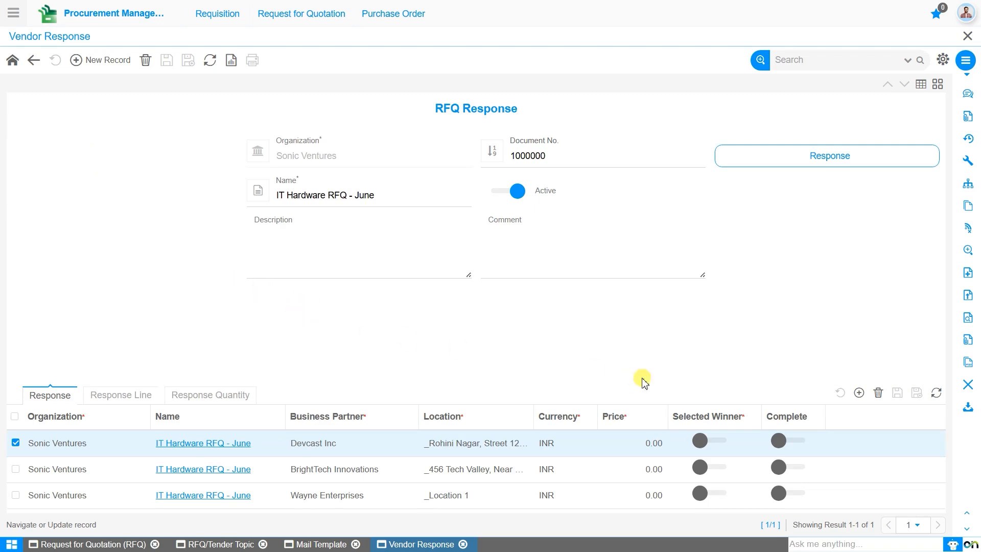
click(844, 158)
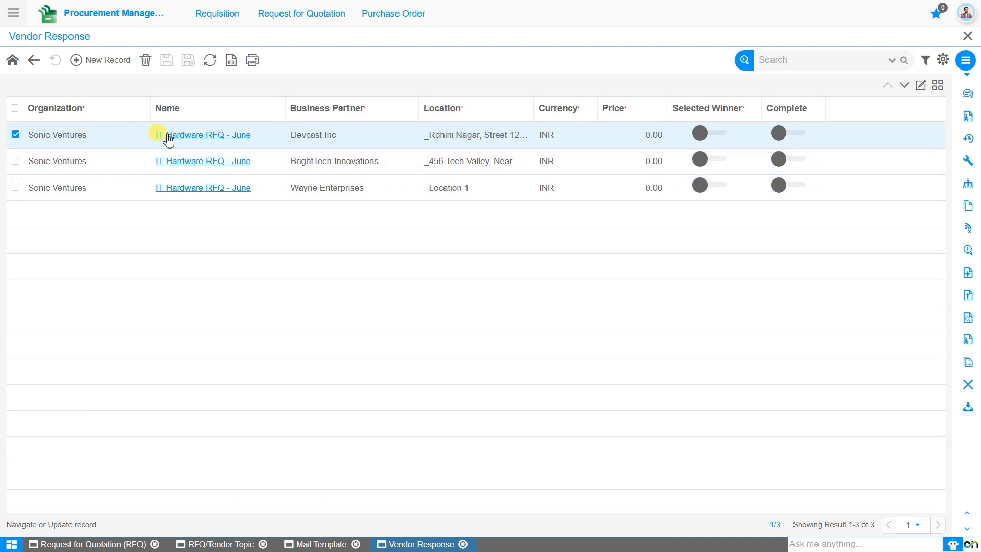
click(213, 137)
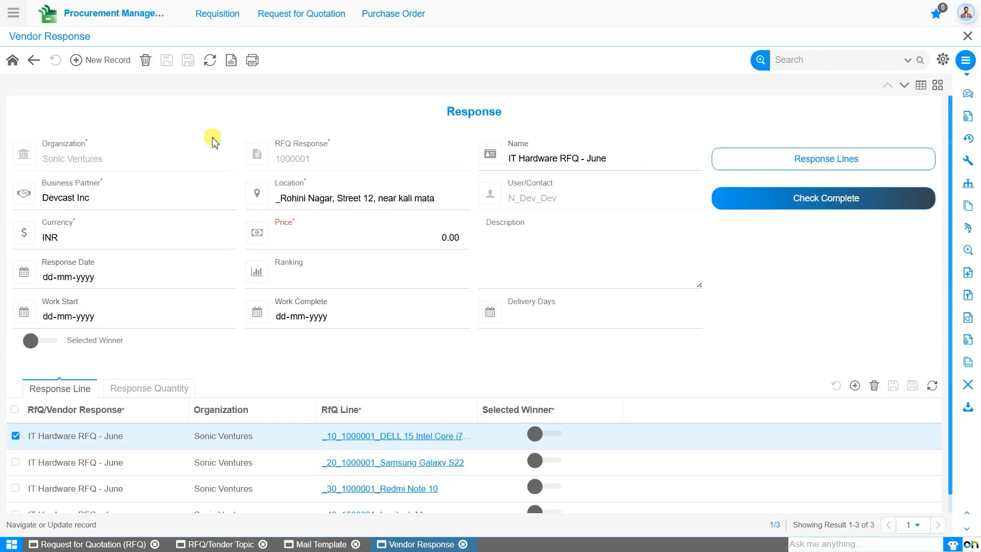
click(608, 166)
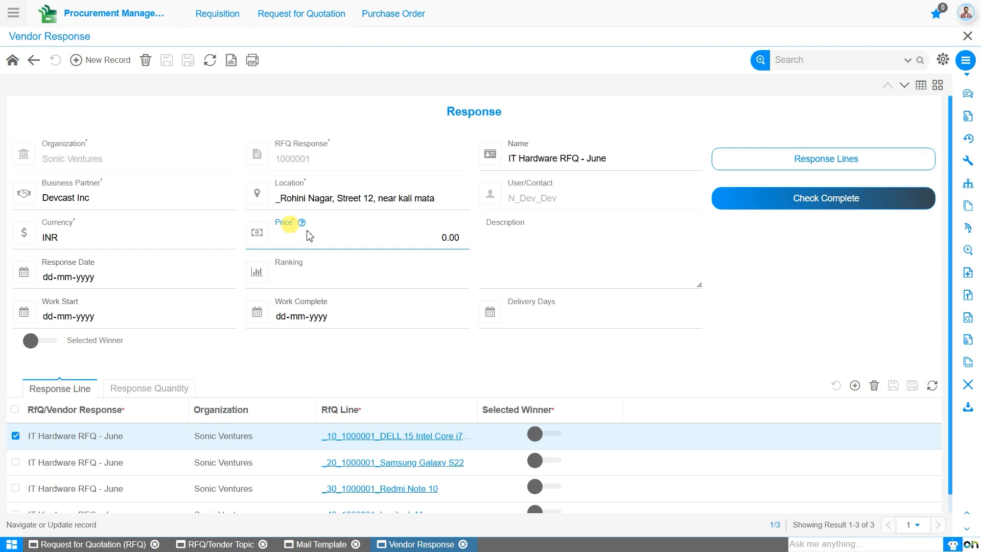
Open the response lines of Devcast Inc's response and bring up the DELL 15 Intel Core i7 line
click(359, 278)
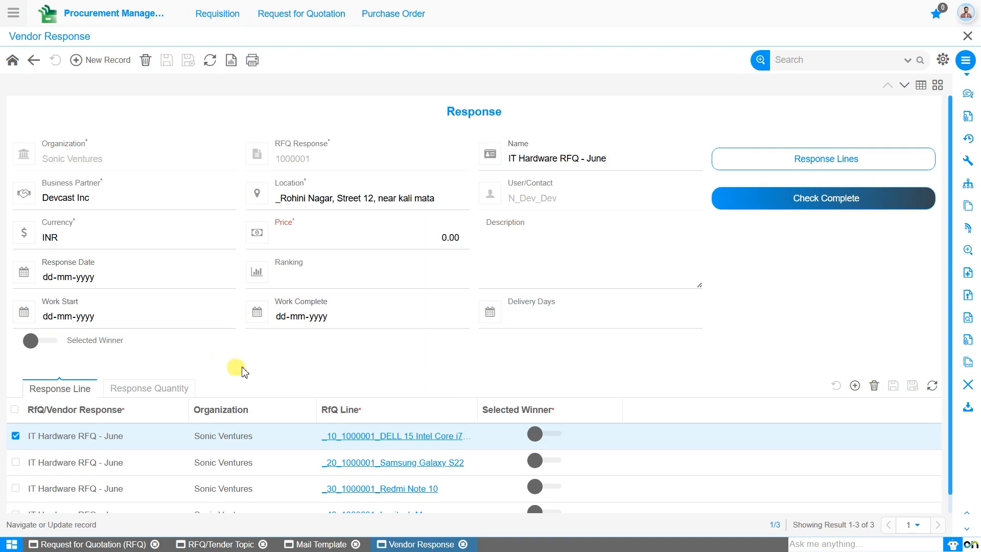
scroll(294, 359, down, 1)
scroll(296, 360, up, 1)
click(834, 164)
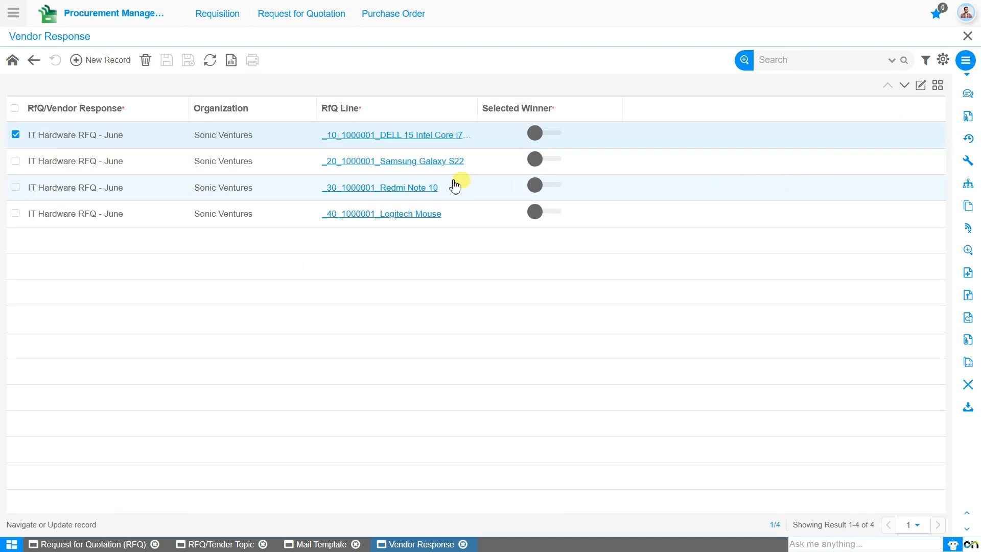
click(383, 145)
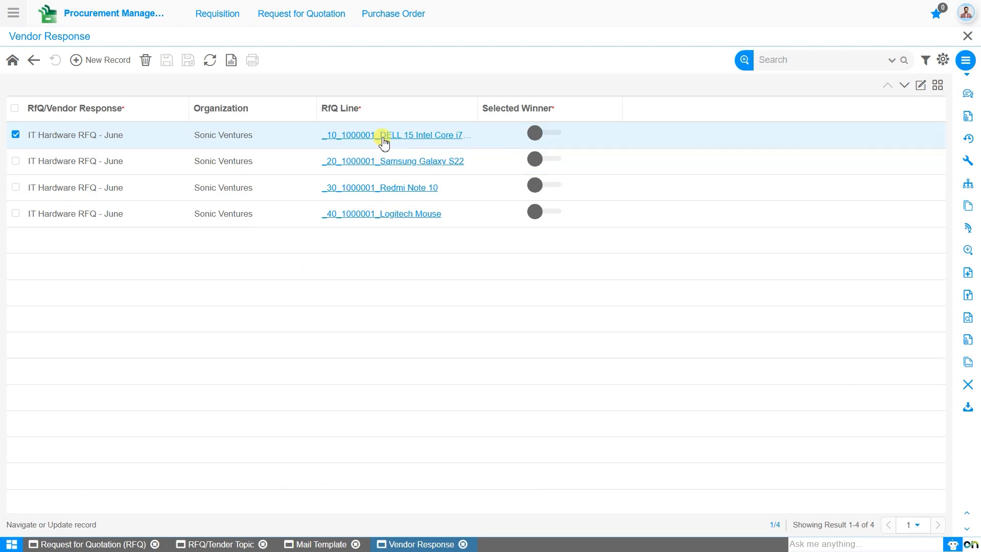
click(493, 212)
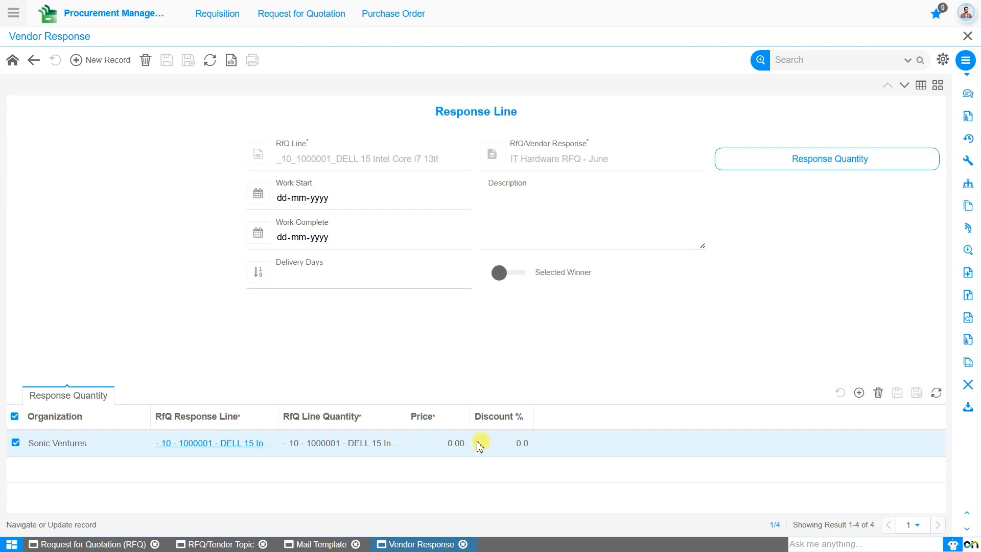
Set the response quantity price of the DELL 15 line to 55,000 and save it
click(446, 442)
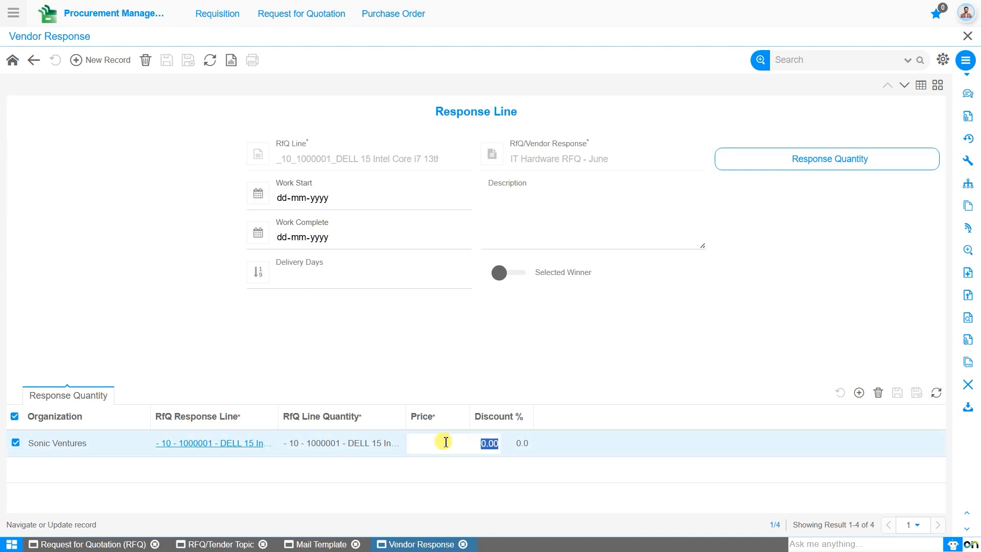
text(5)
text(5,)
text(00)
text(0)
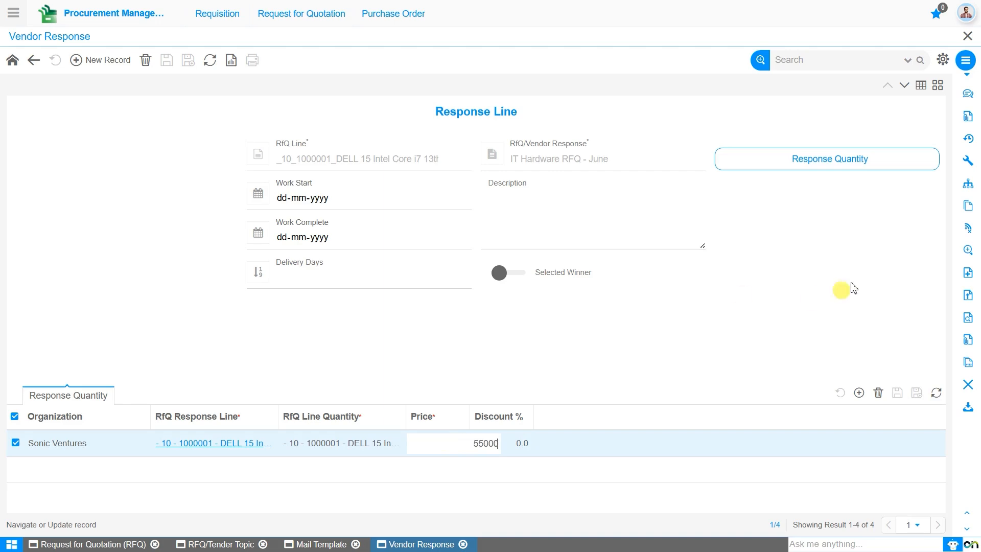
click(900, 394)
Set the response quantity price of Devcast Inc's Samsung Galaxy S22 line to 28,000 and save it
click(905, 86)
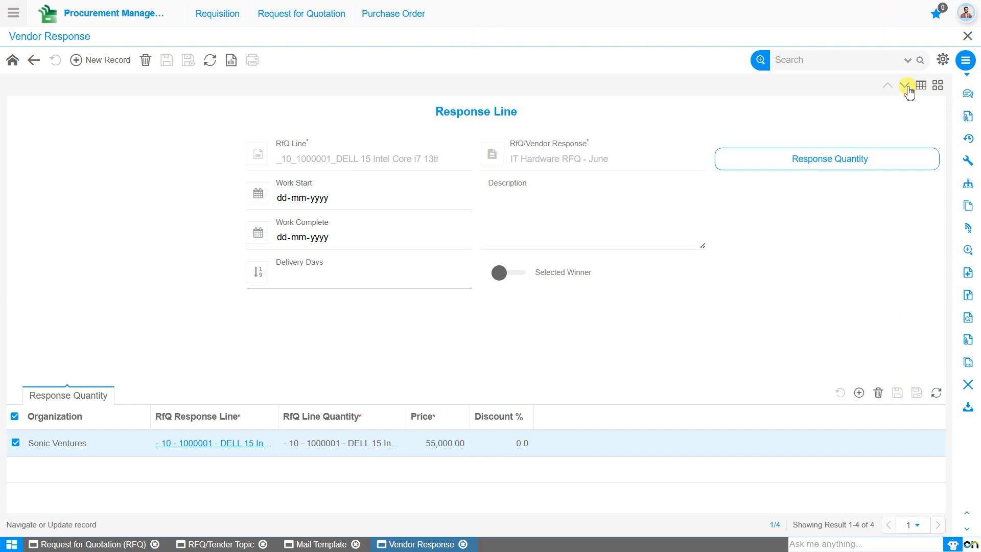
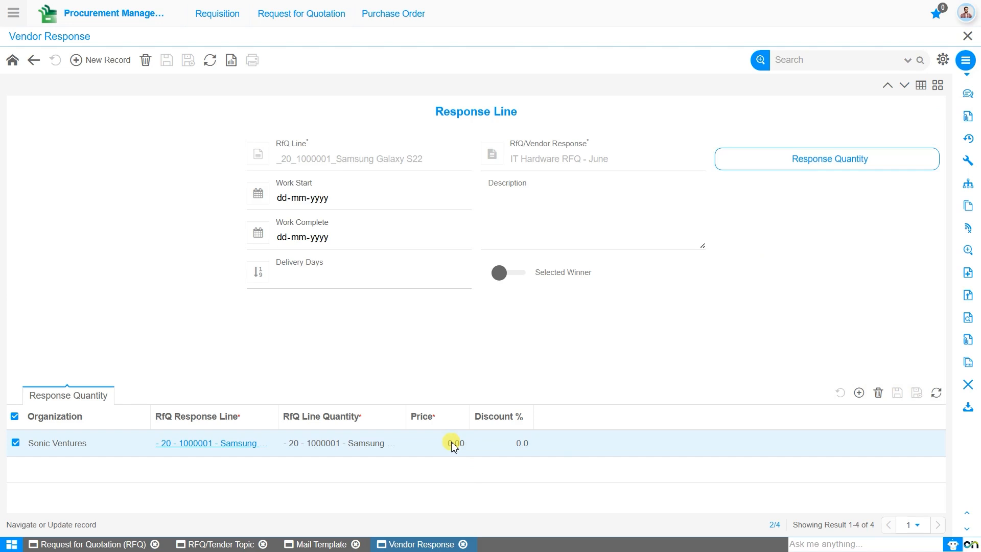
click(451, 443)
text(28)
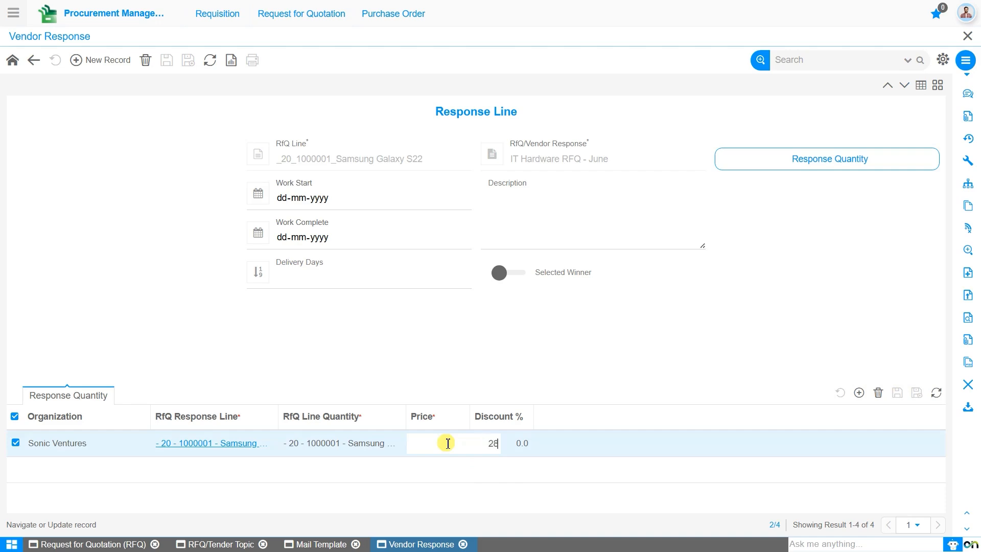
text(000)
click(900, 396)
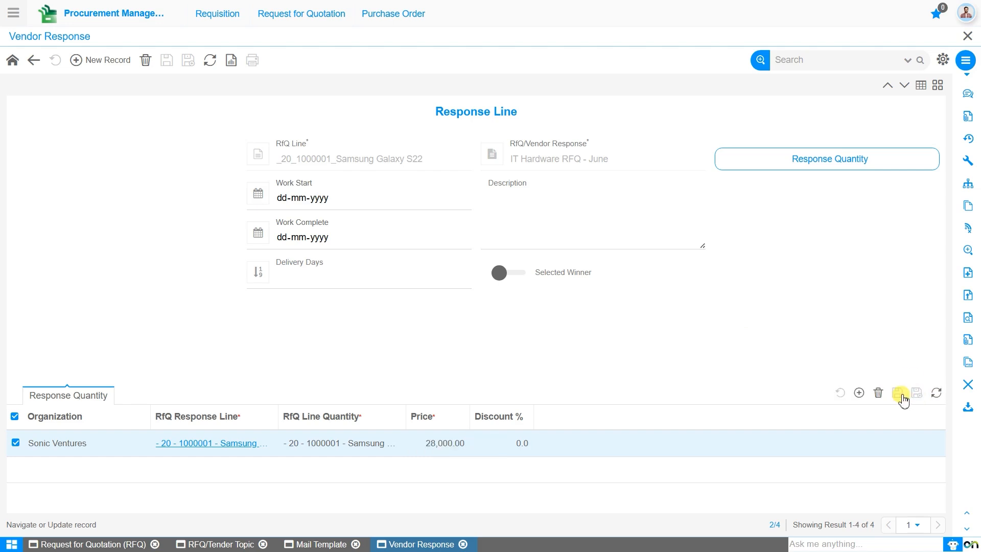
Set the response quantity price of the Redmi Note 10 line to 14,000 and save it
click(905, 88)
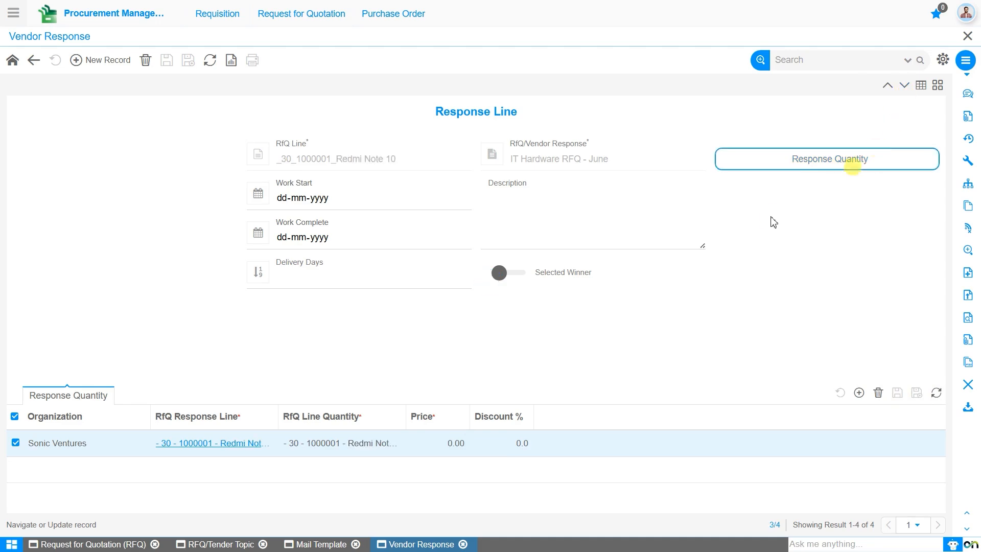
click(450, 439)
text(14000)
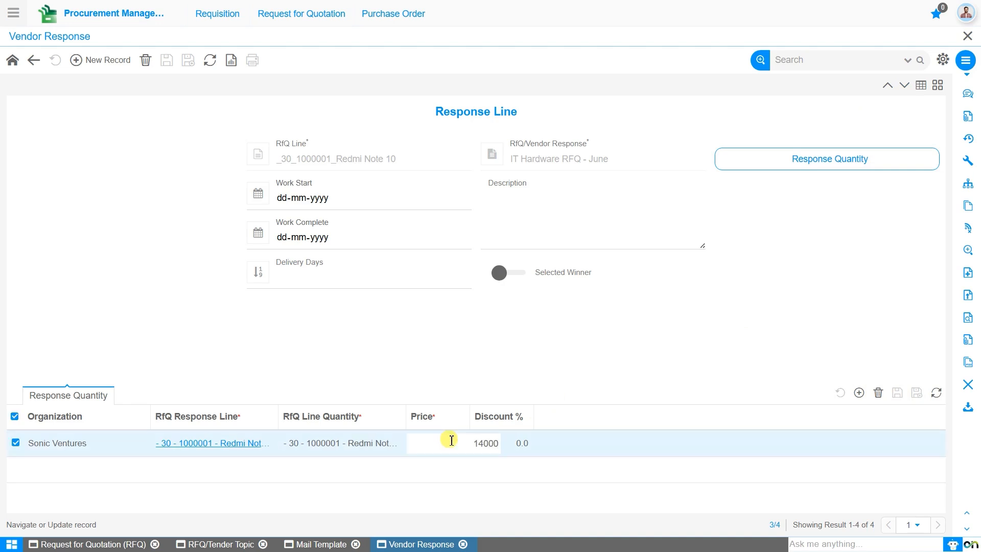
click(899, 393)
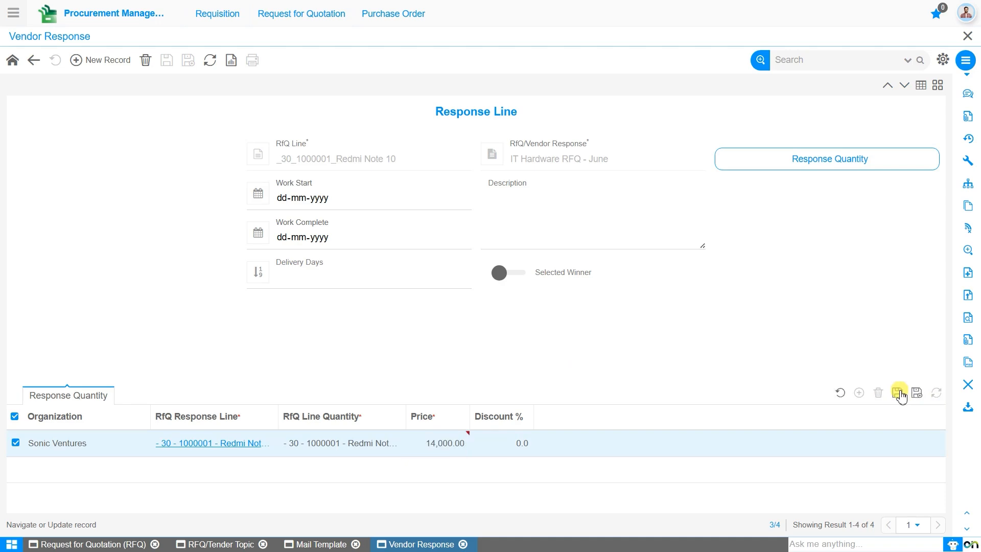
Set the response quantity price of the Logitech Mouse line to 1,500 and save it
click(905, 86)
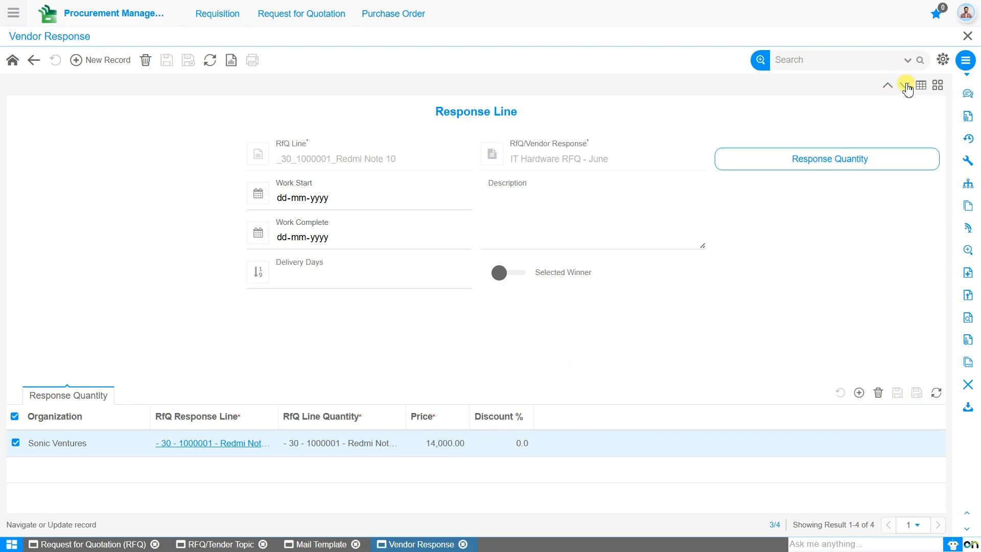
click(445, 446)
text(1500)
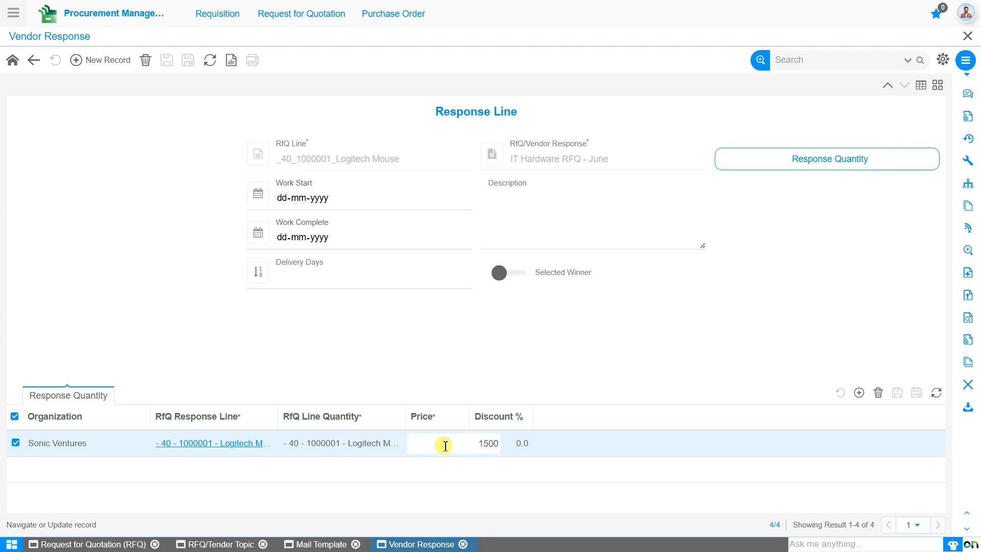
click(899, 393)
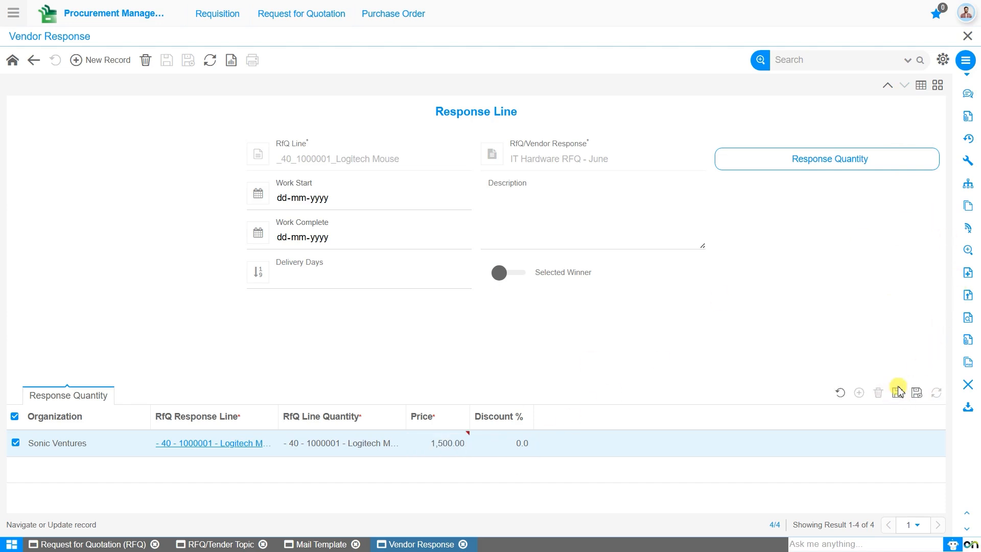
click(901, 397)
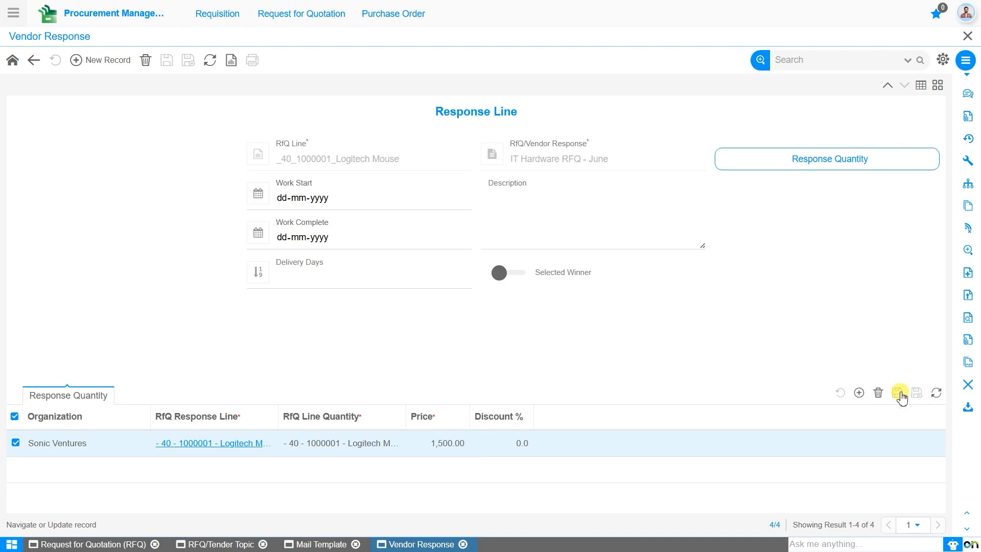
Open the Logitech Mouse line's response quantity record and review its price, discount and ranking fields
click(833, 157)
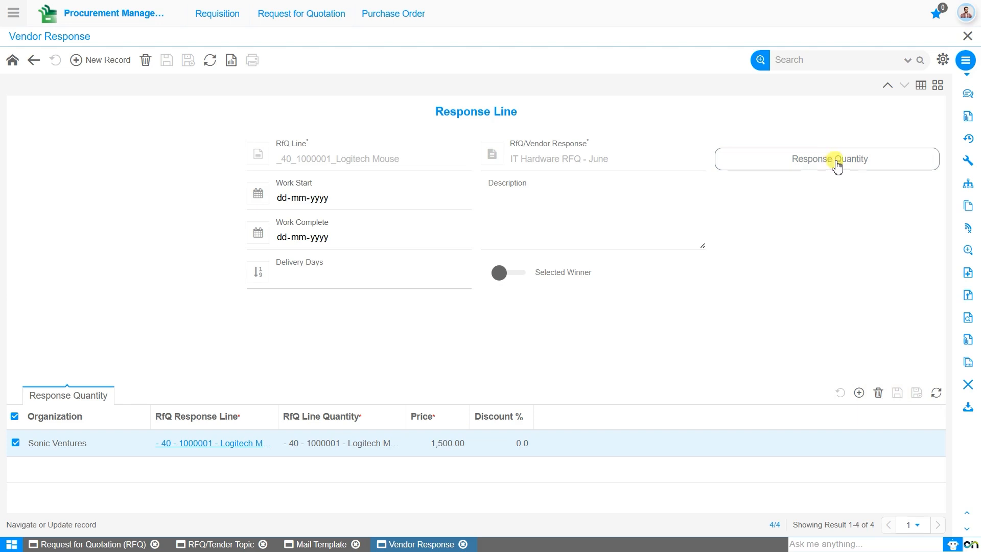
click(836, 161)
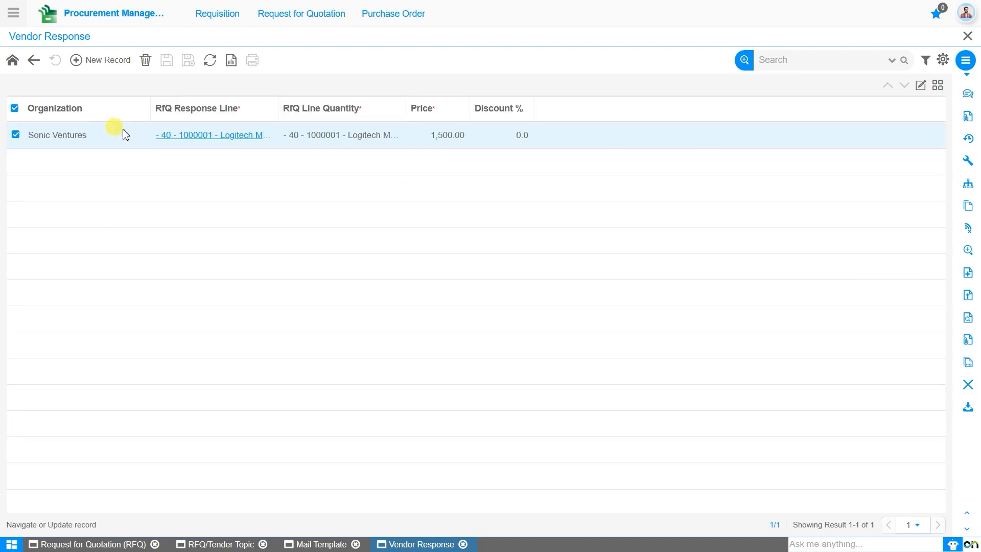
click(194, 136)
click(195, 135)
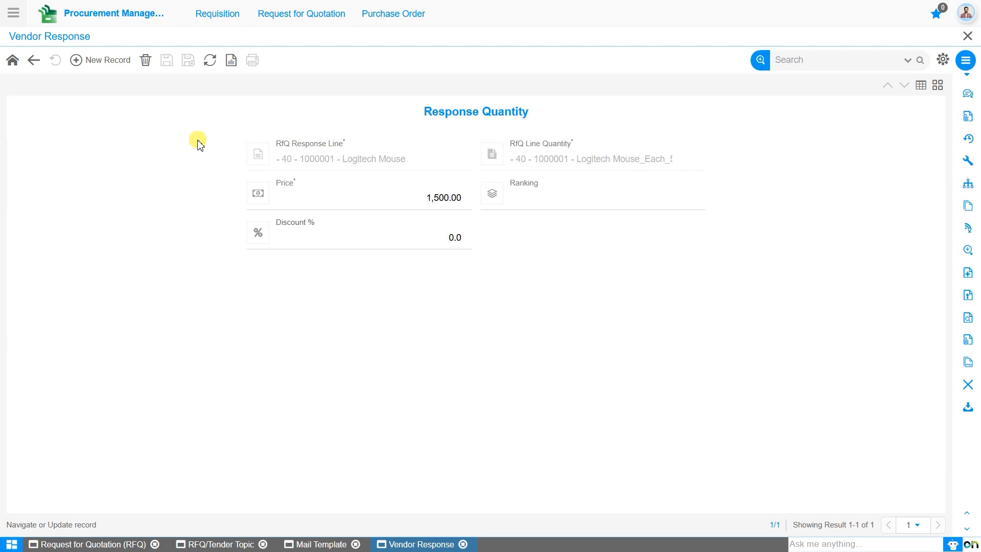
click(554, 206)
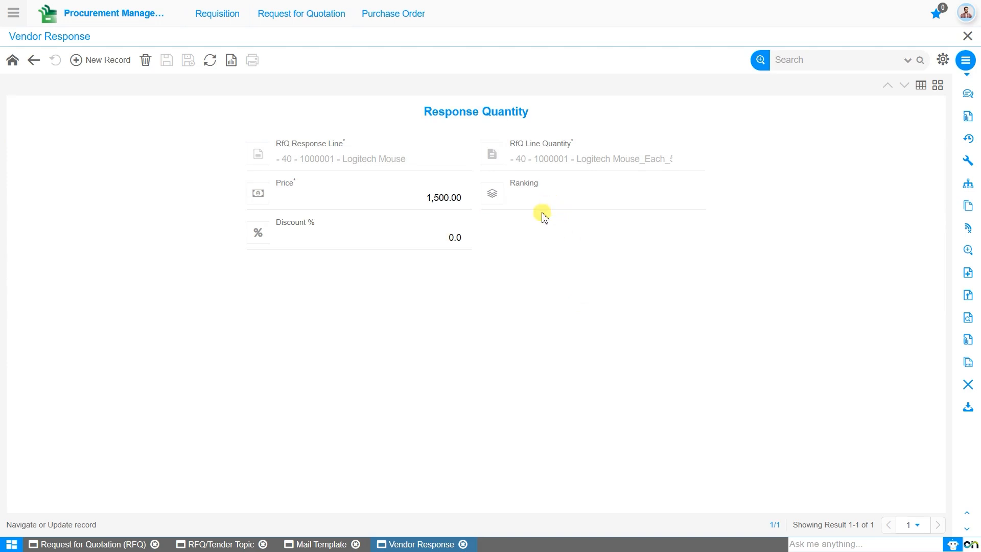
Return to the header of Devcast Inc's response and run Check Complete on it
click(35, 61)
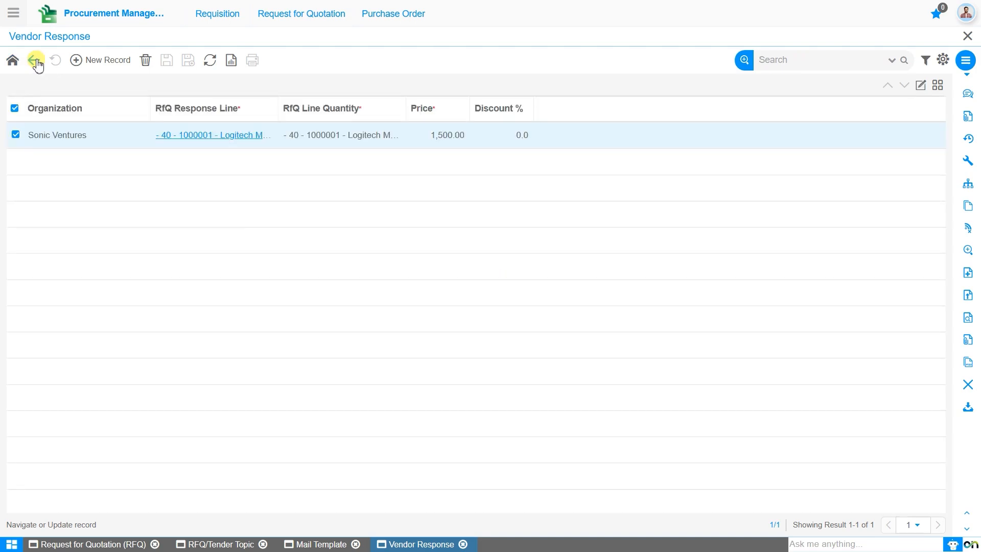
click(36, 62)
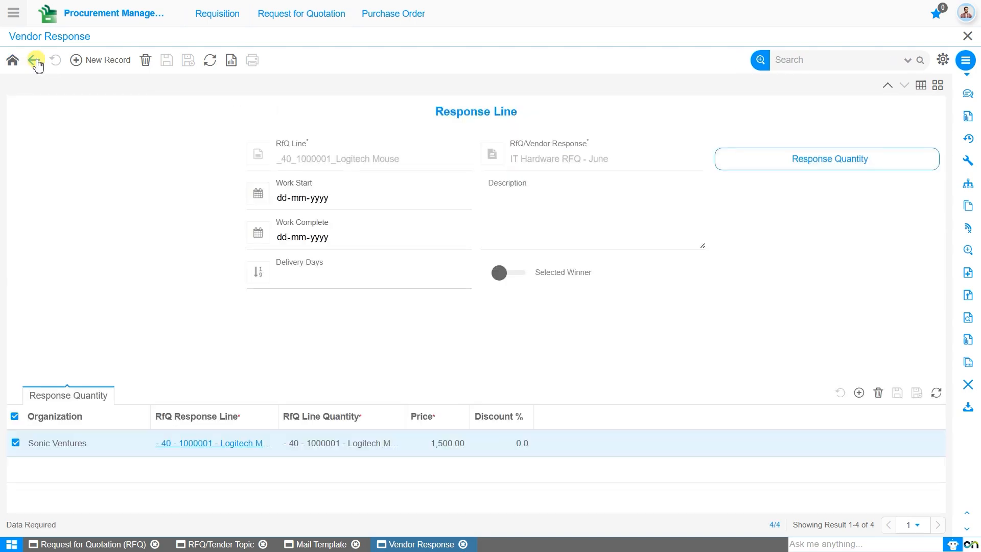
click(36, 62)
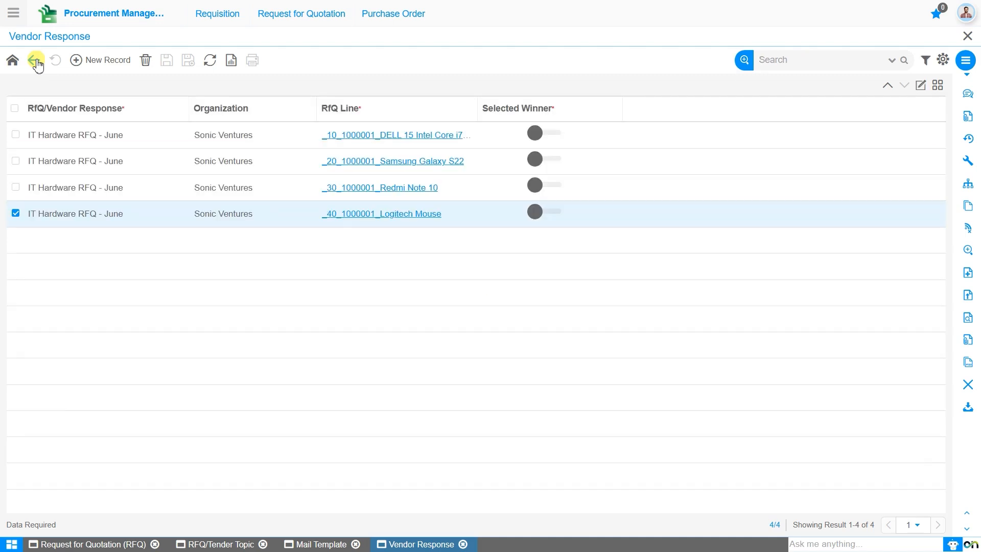
click(36, 62)
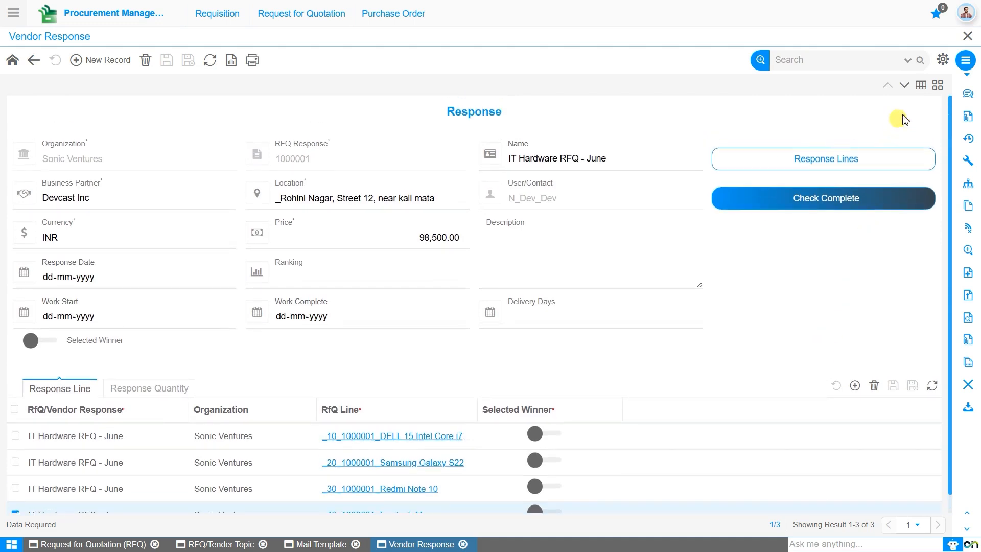
click(907, 88)
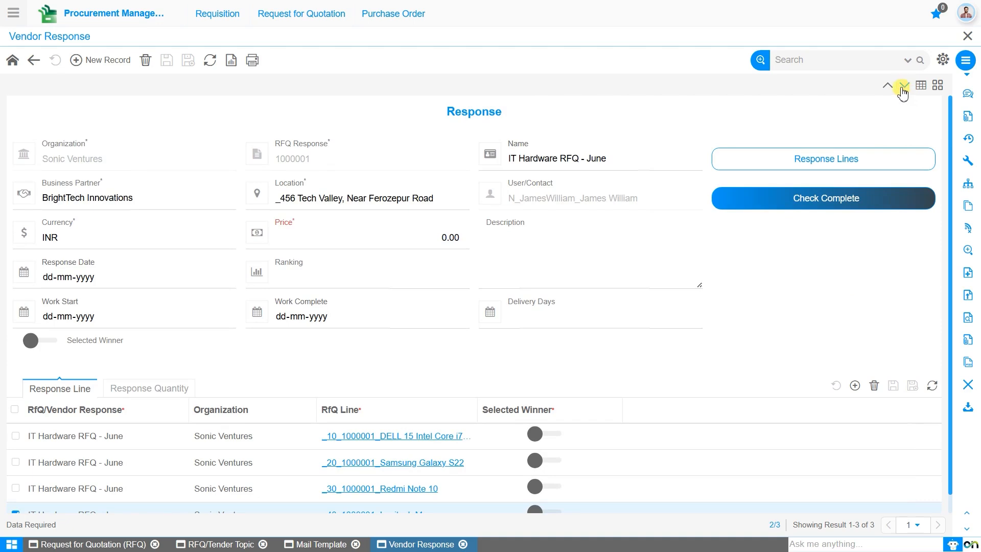
click(889, 86)
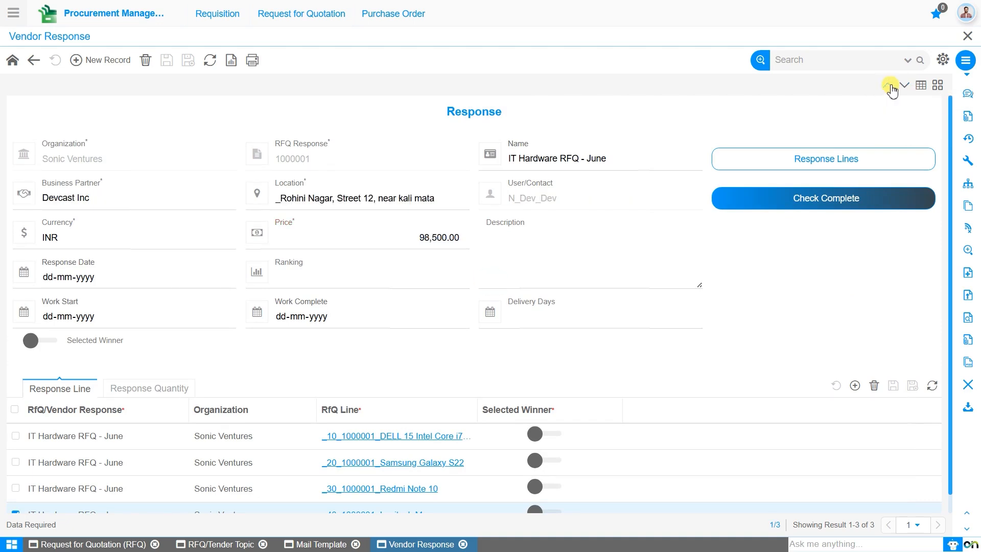
click(830, 200)
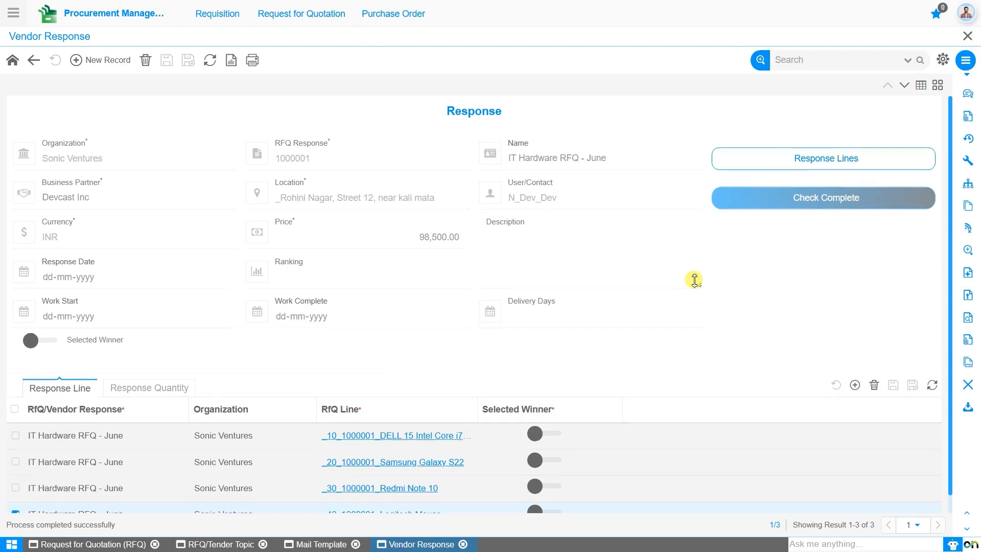
scroll(694, 281, down, 1)
scroll(695, 281, up, 1)
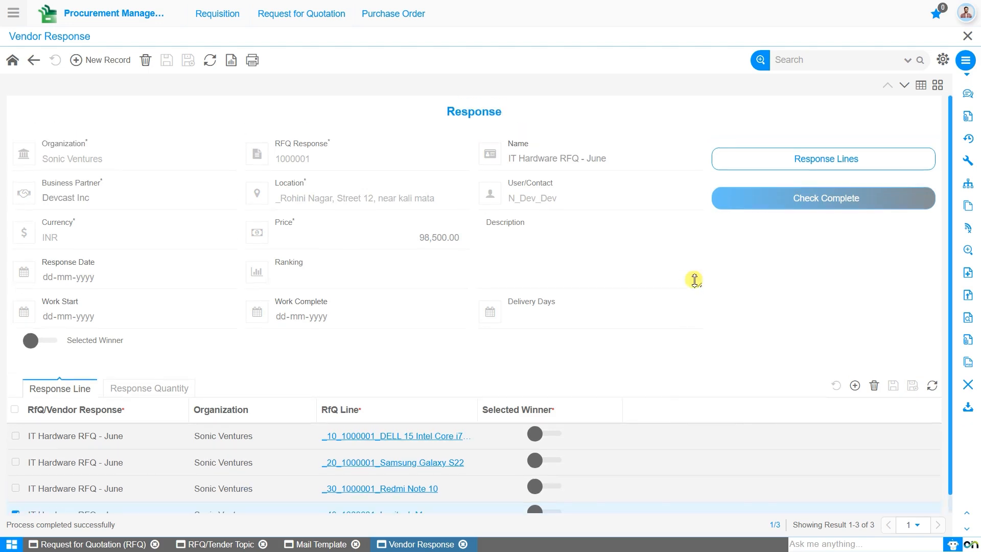
In BrightTech Innovations' response, set the DELL 15 line's response quantity price to 61,000 and save it
scroll(694, 281, down, 1)
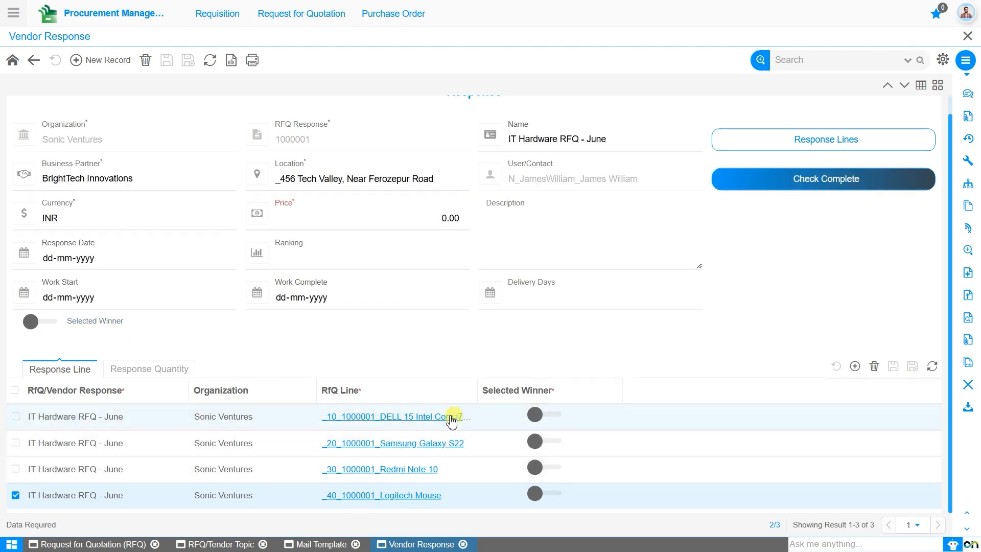
double_click(423, 416)
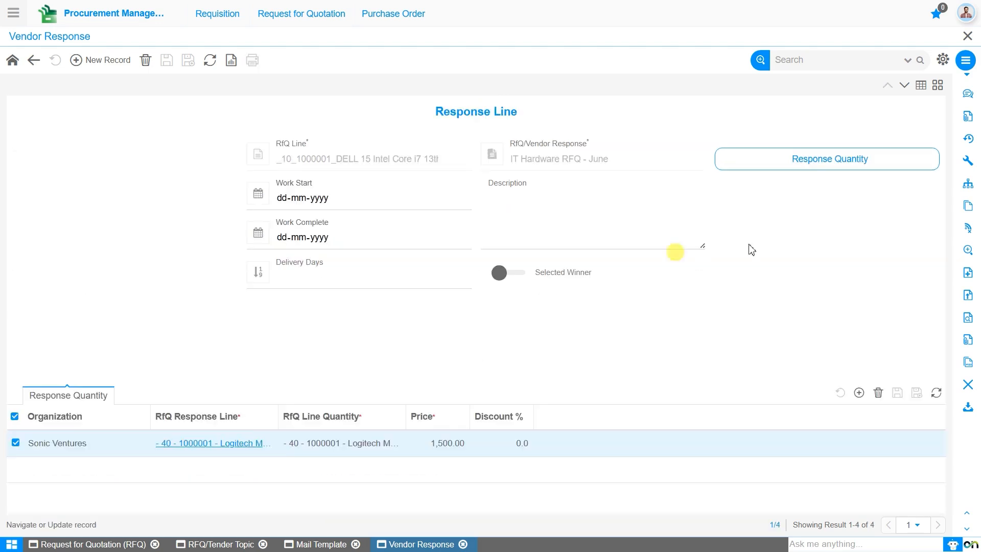
click(443, 443)
text(61000)
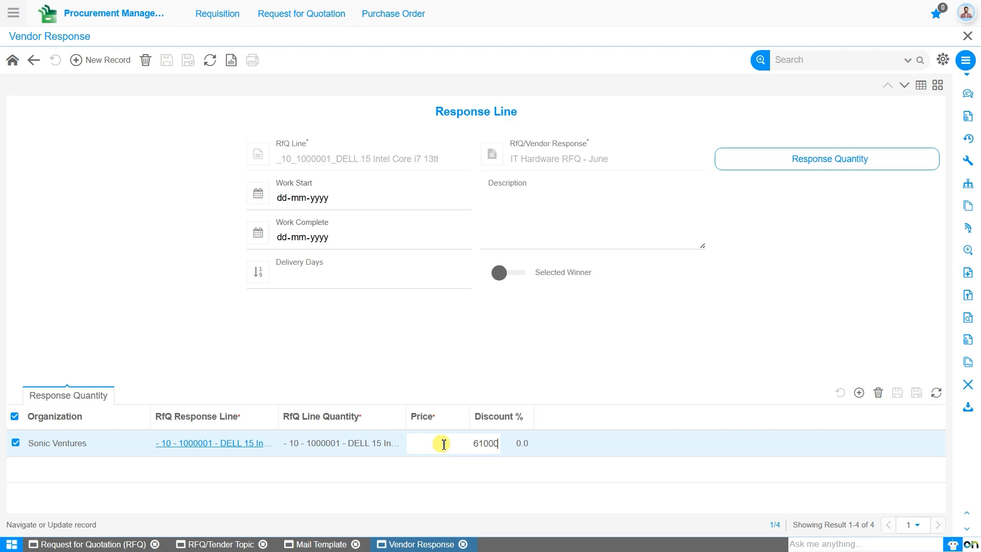
click(898, 393)
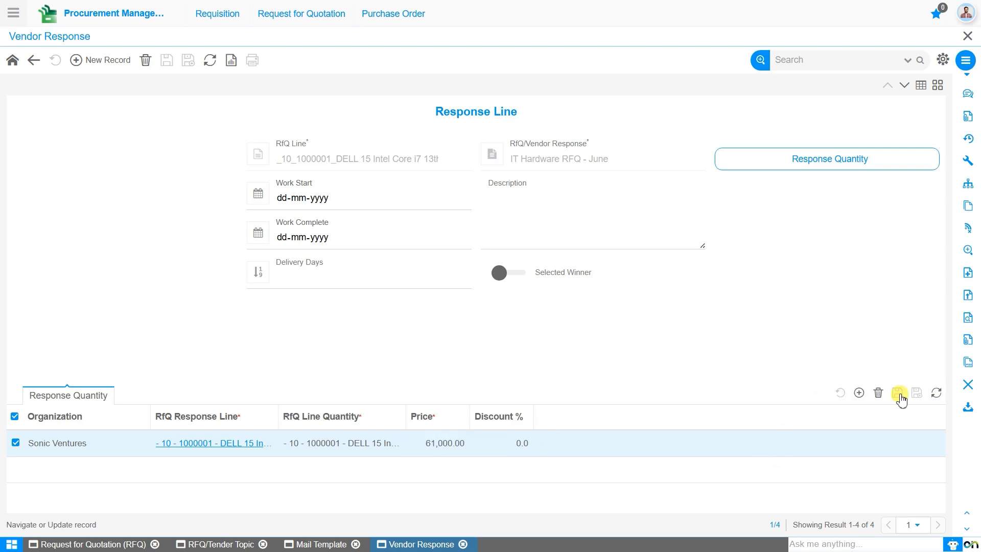
Set the response quantity price of BrightTech Innovations' Samsung Galaxy S22 line to 27,500 and save it
click(905, 86)
click(450, 445)
text(27,)
text(500)
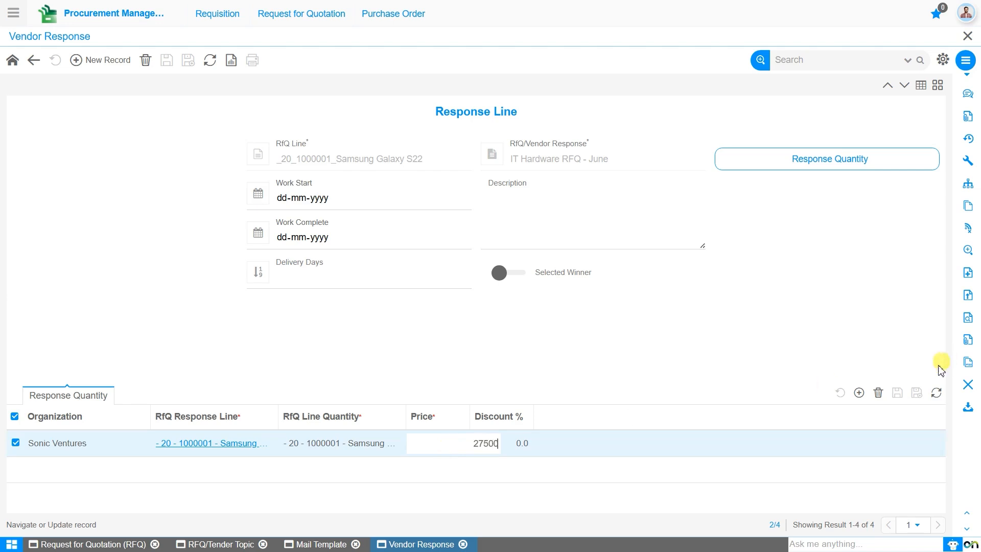
click(898, 393)
Set the response quantity price of BrightTech Innovations' Redmi Note 10 line to 16,000 and save it
click(904, 86)
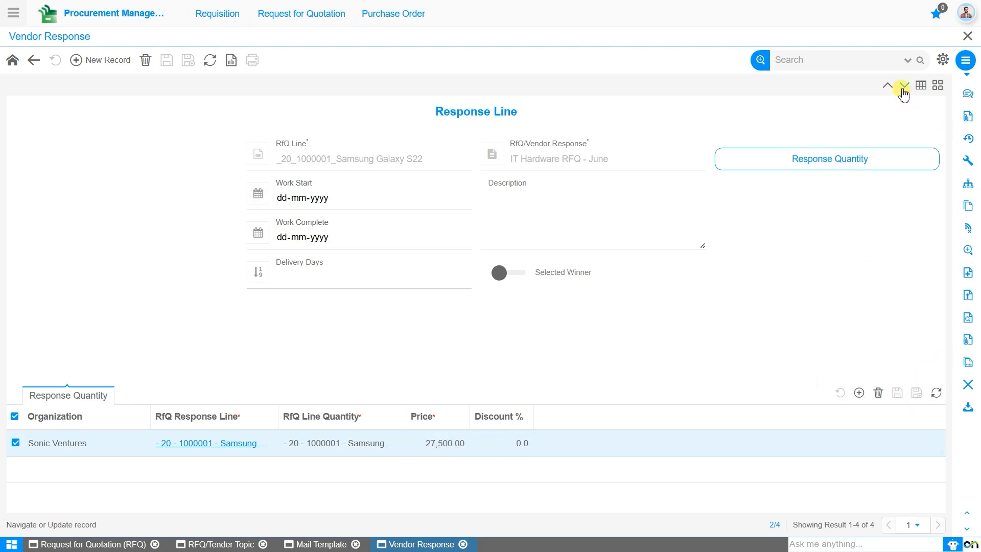
click(440, 445)
text(16,00)
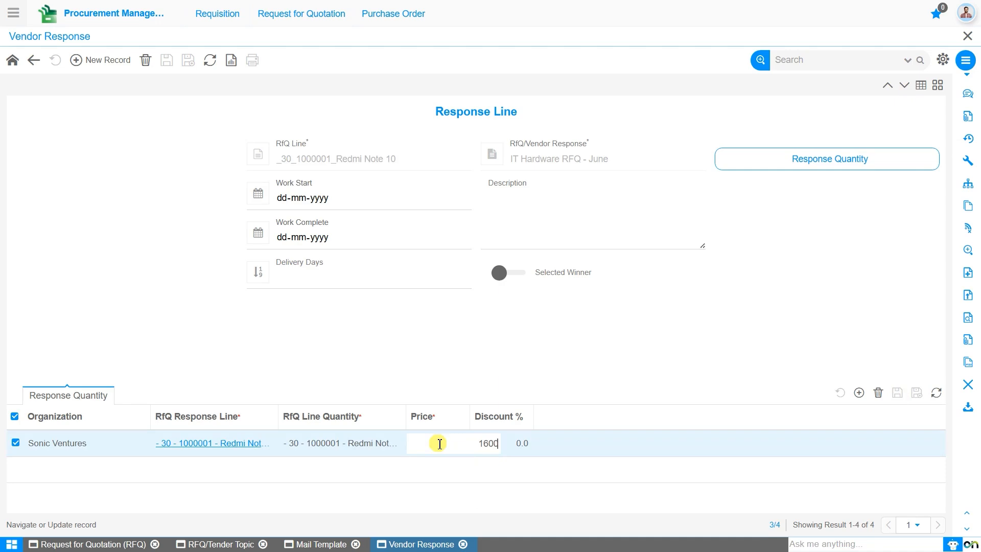
text(0)
click(898, 393)
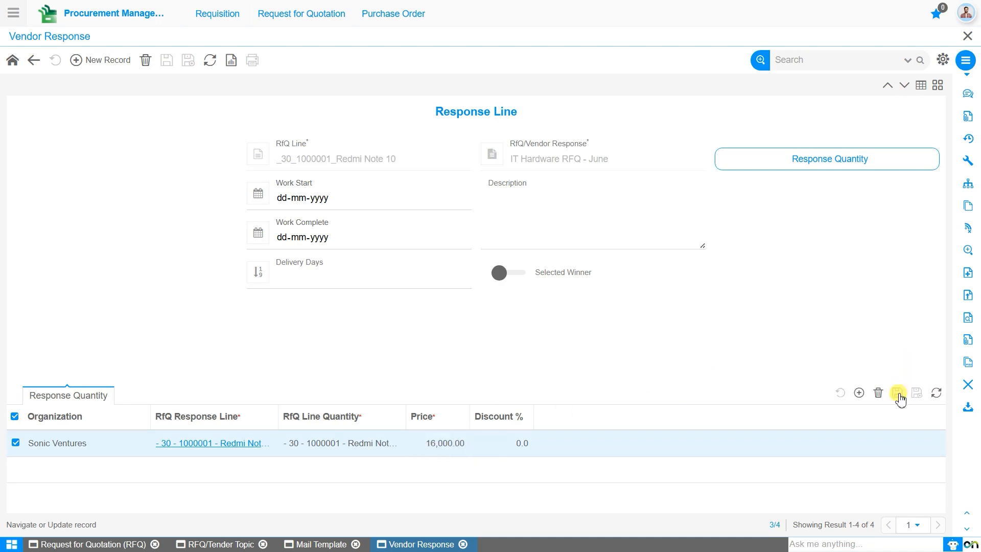
Save a price of 1,650 for BrightTech Innovations' Logitech Mouse line and run Check Complete on the vendor's response header
click(904, 86)
click(440, 442)
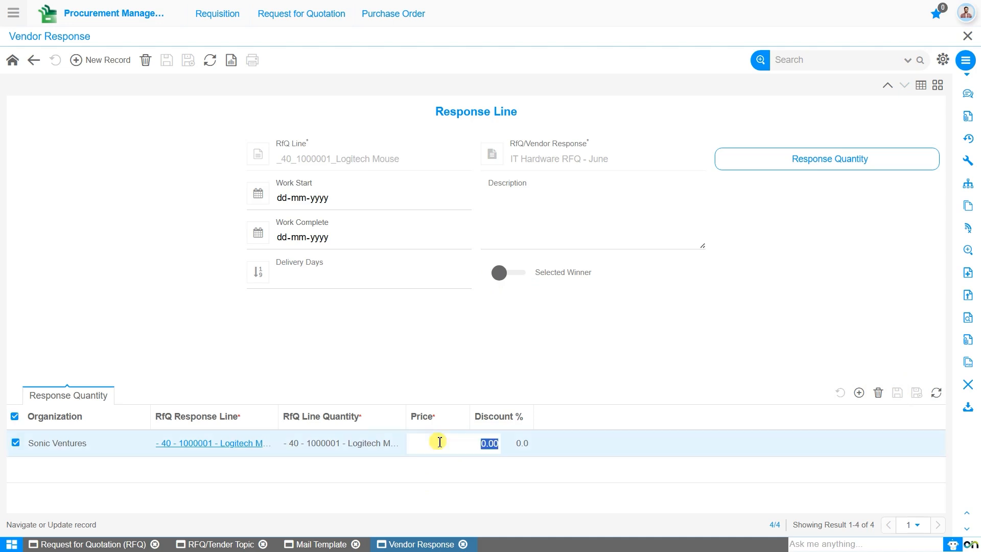
text(1650)
click(900, 395)
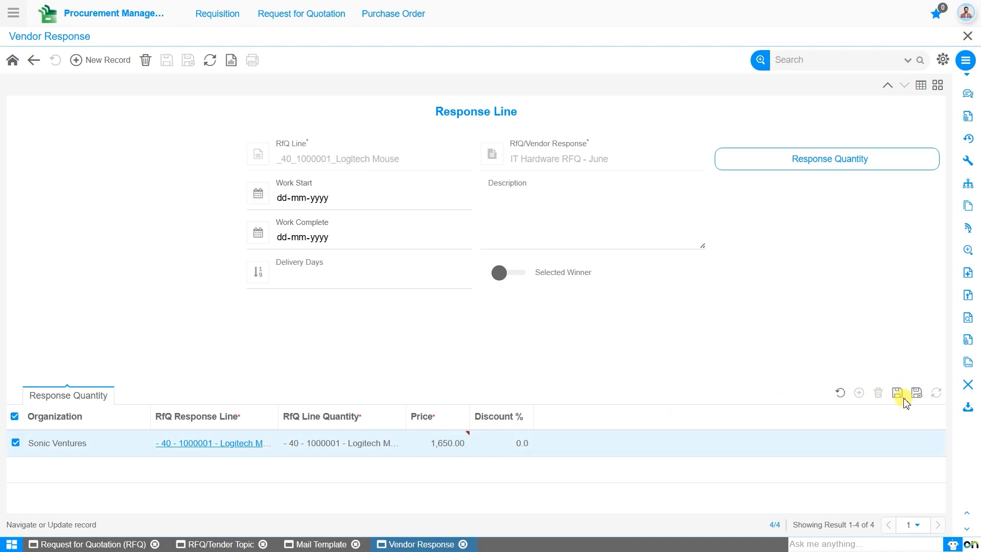
click(903, 399)
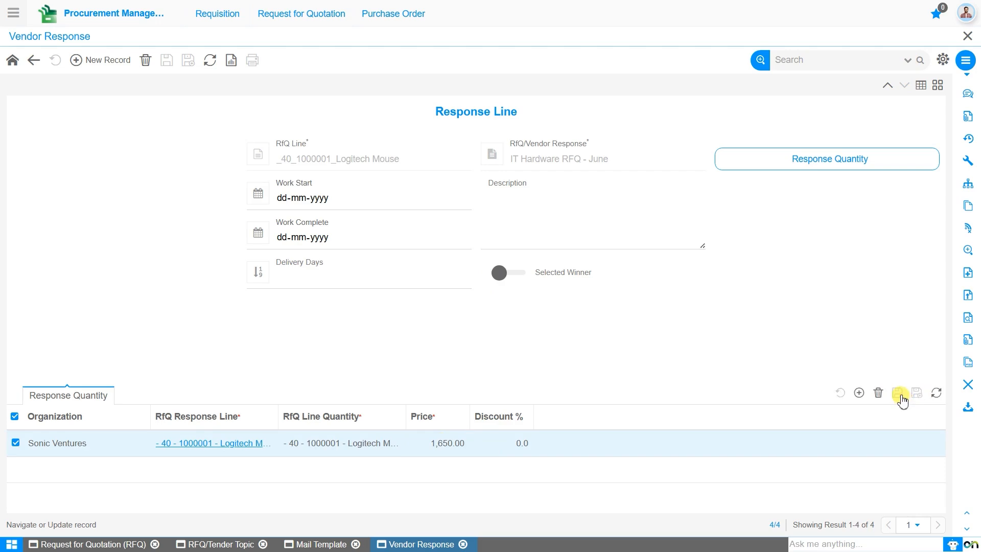
click(39, 65)
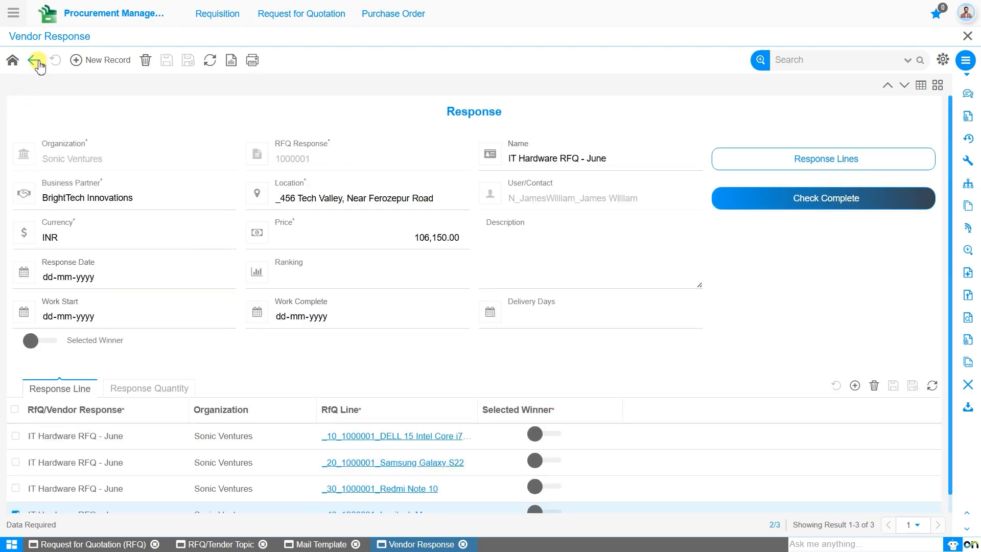
click(852, 209)
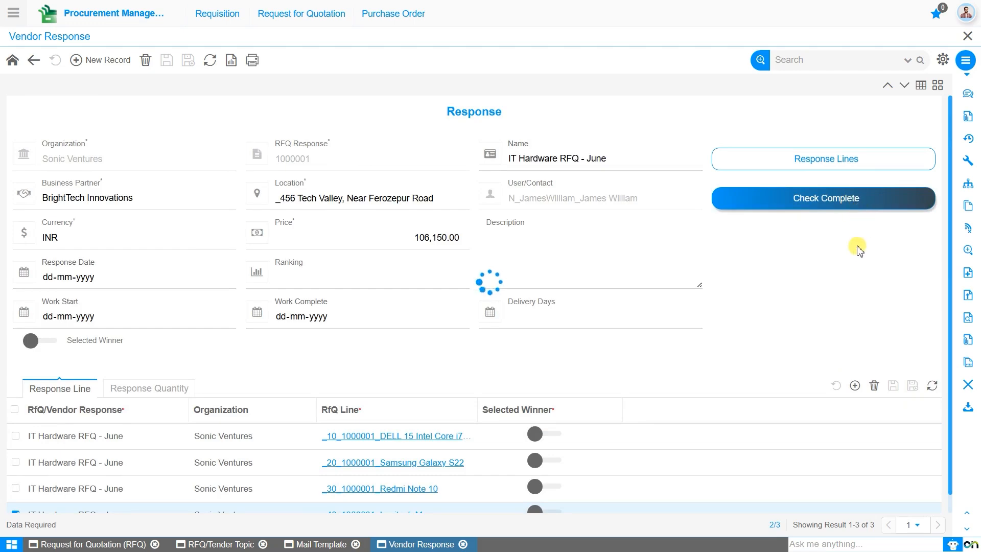
In Wayne Enterprises' response, set the DELL 15 line's response quantity price to 54,500 and save it
click(904, 86)
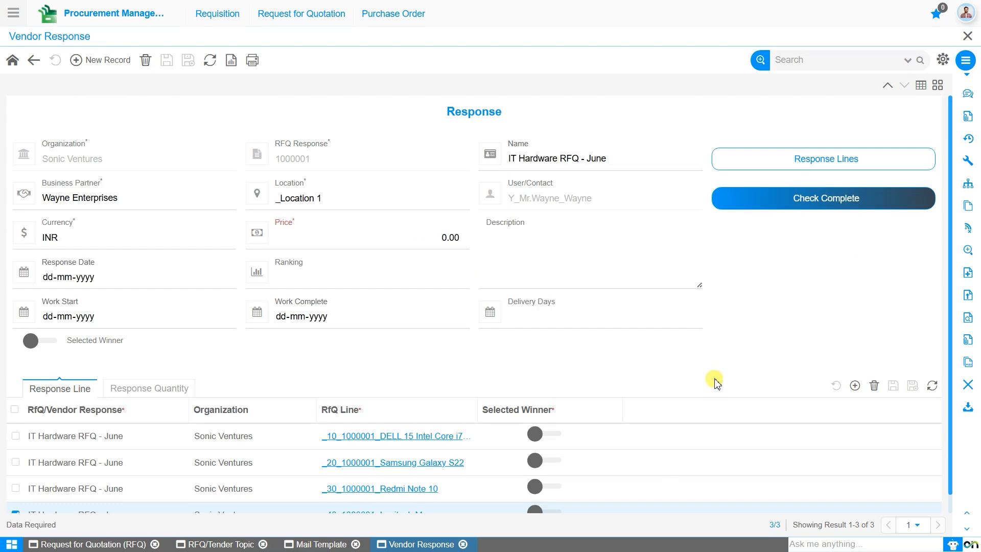
click(394, 240)
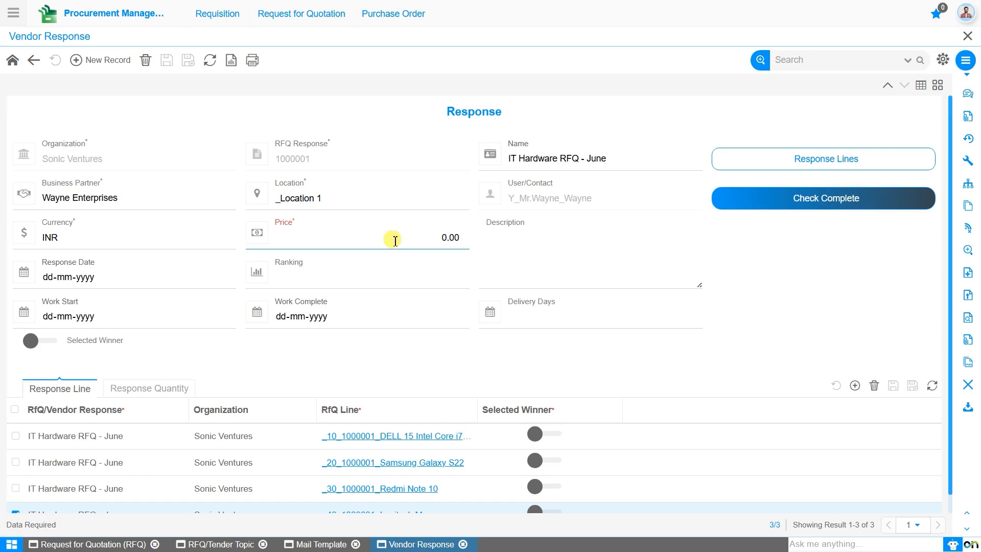
click(860, 160)
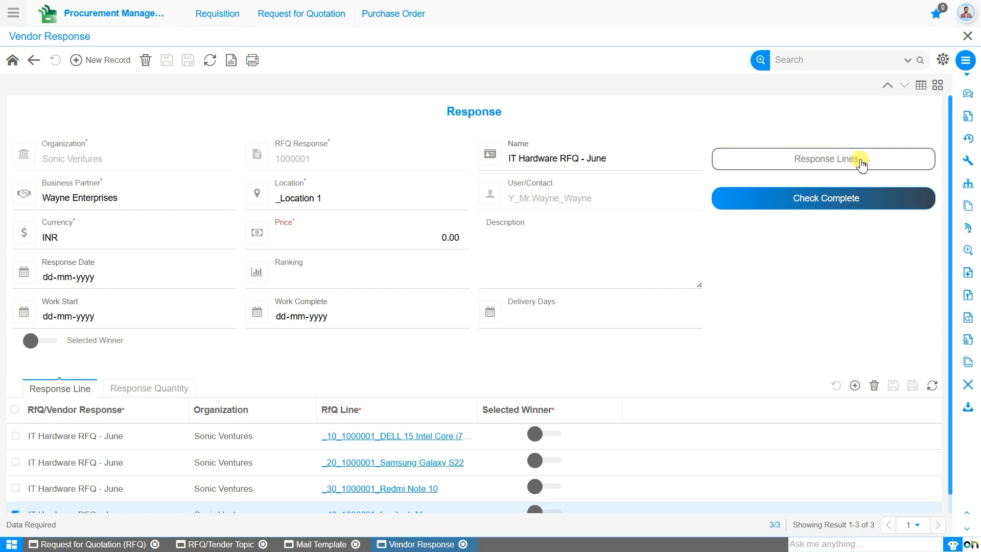
click(861, 161)
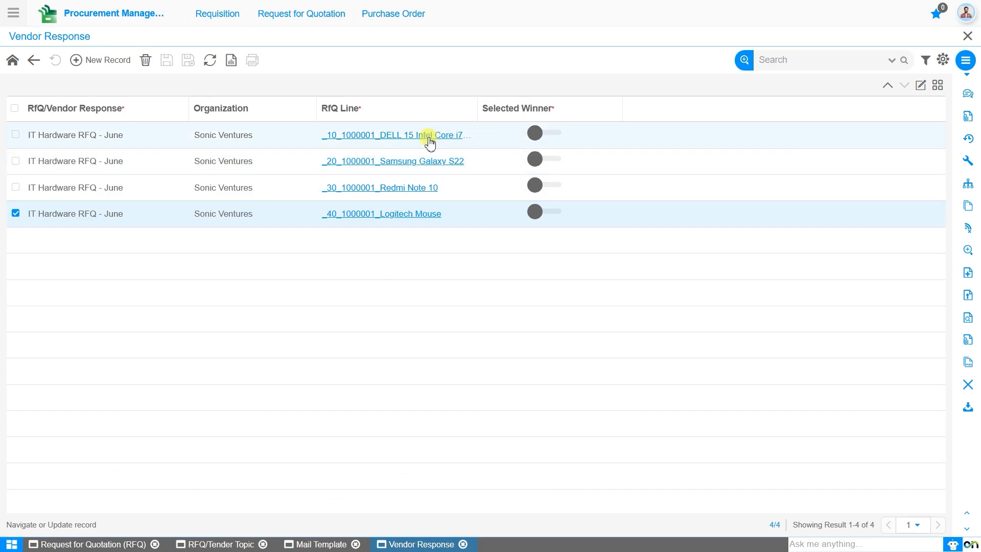
click(444, 136)
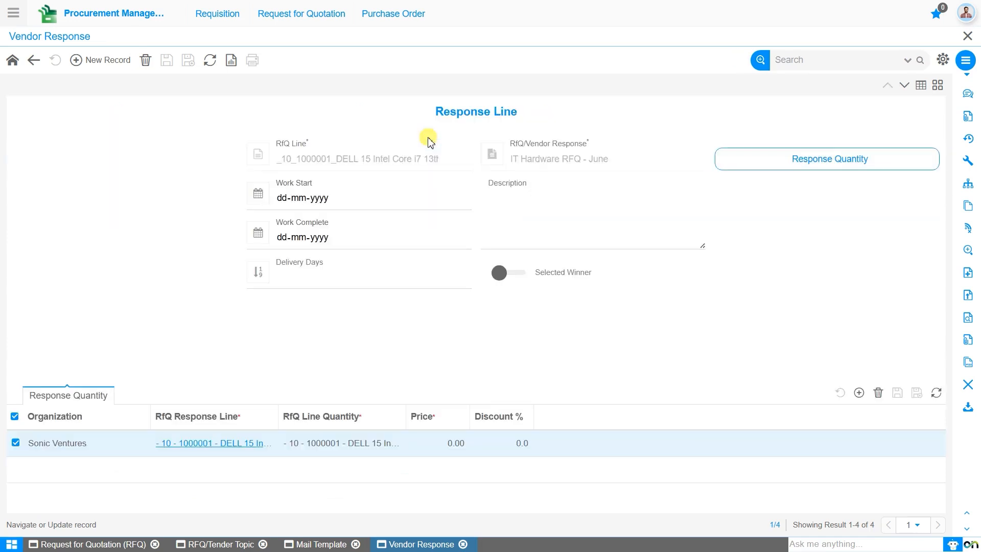
click(448, 444)
text(54500)
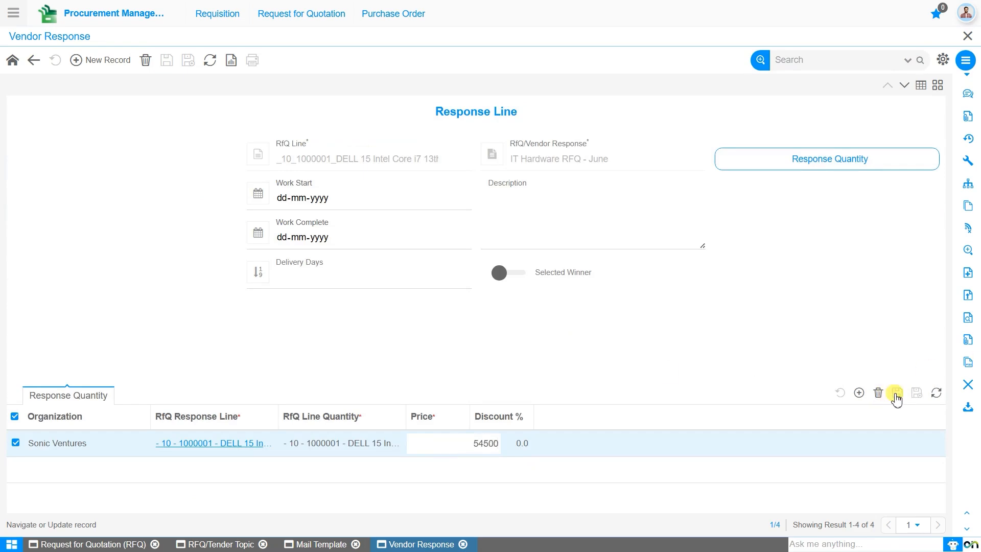
click(896, 394)
Set the response quantity price of Wayne Enterprises' Samsung Galaxy S22 line to 29,000 and save it
click(904, 85)
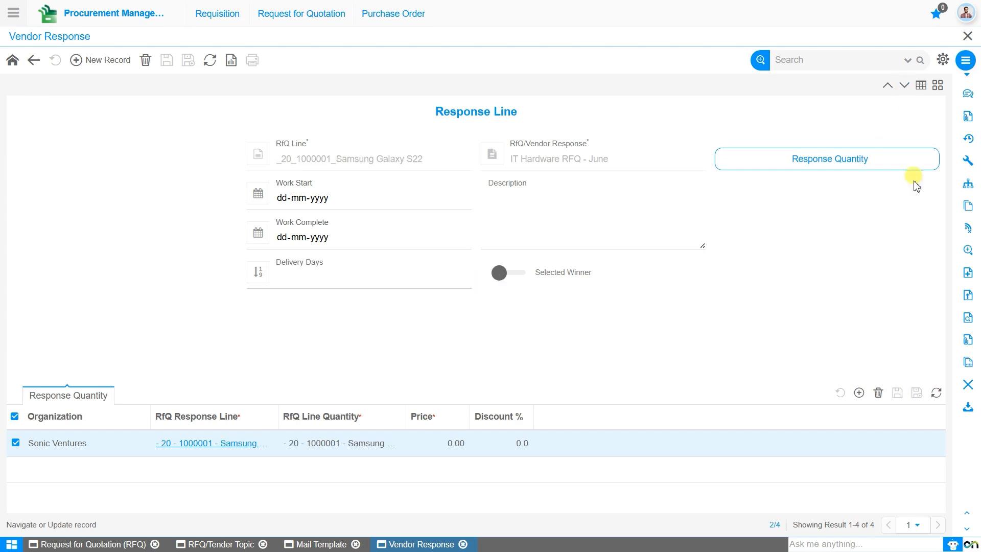
click(456, 437)
text(29000)
click(898, 394)
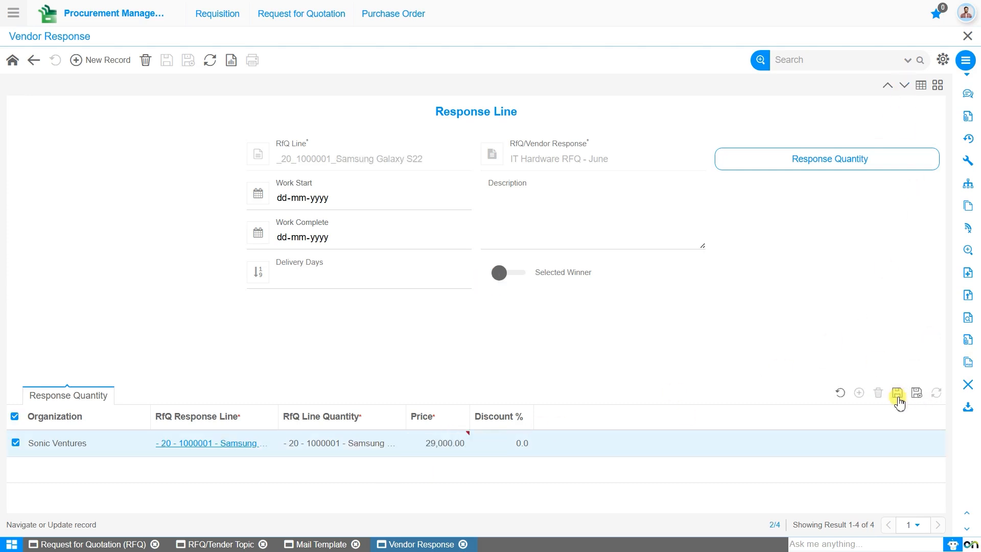
Set the response quantity price of Wayne Enterprises' Redmi Note 10 line to 11,000 and save it
click(904, 85)
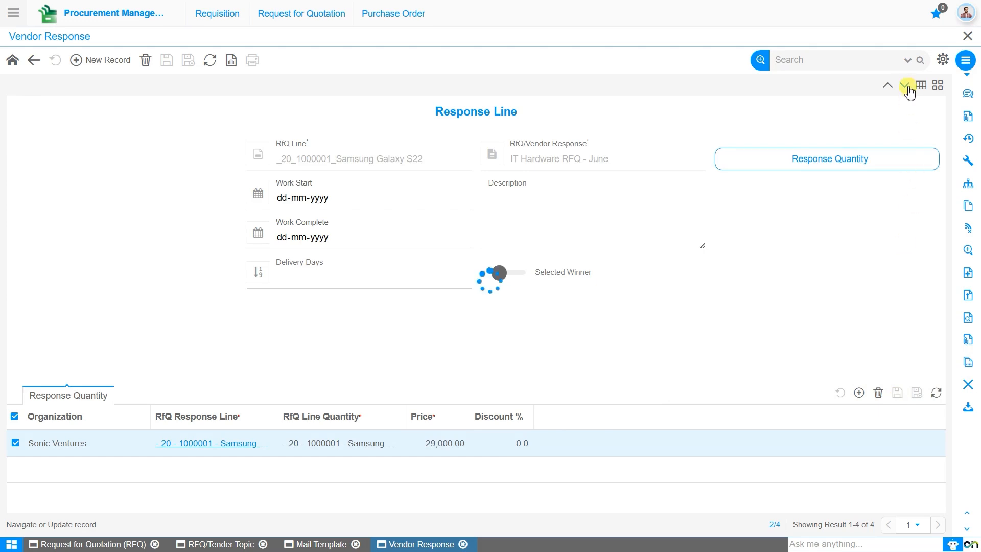
click(444, 444)
text(11,000)
click(898, 393)
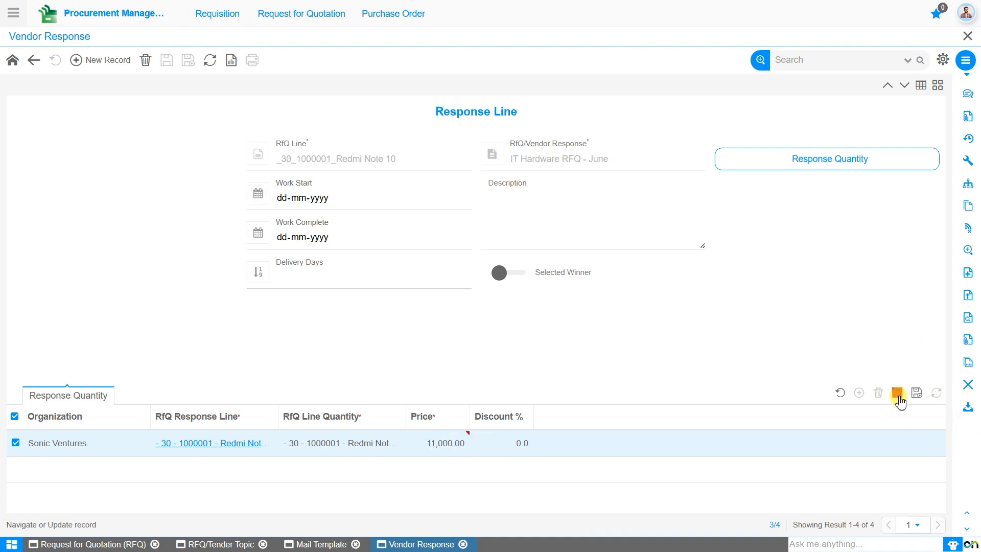
Set the response quantity price of Wayne Enterprises' Logitech Mouse line to 1,150 and save it
click(904, 86)
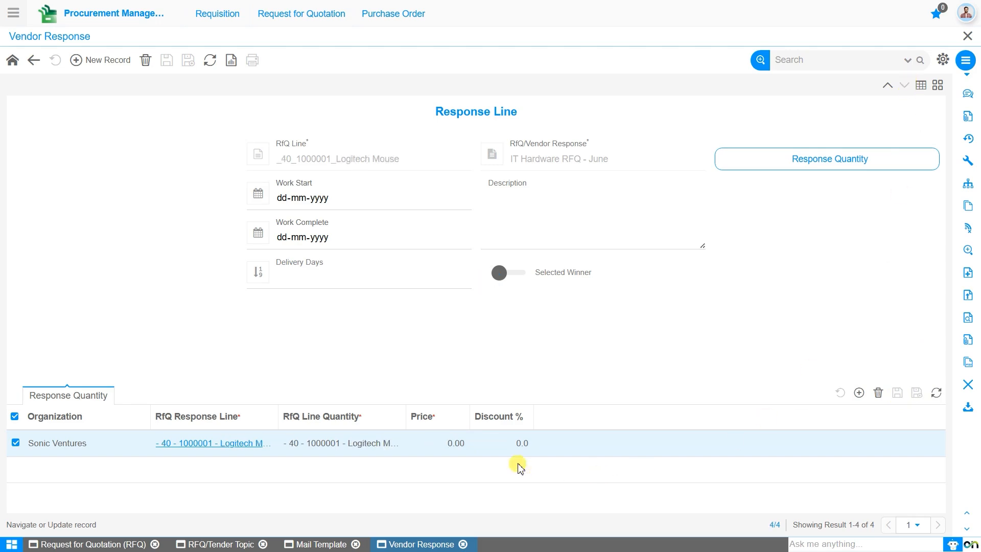
click(454, 440)
text(1150)
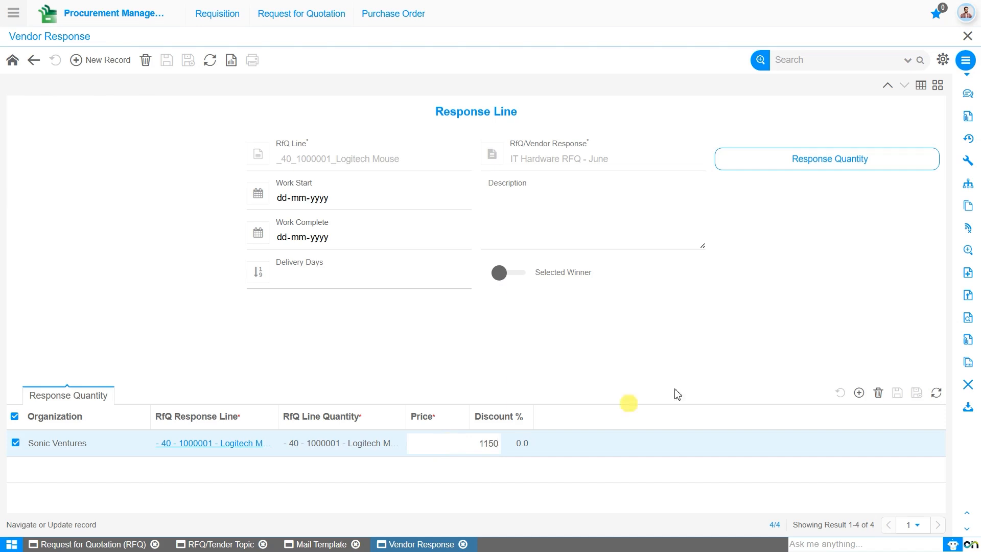
click(898, 394)
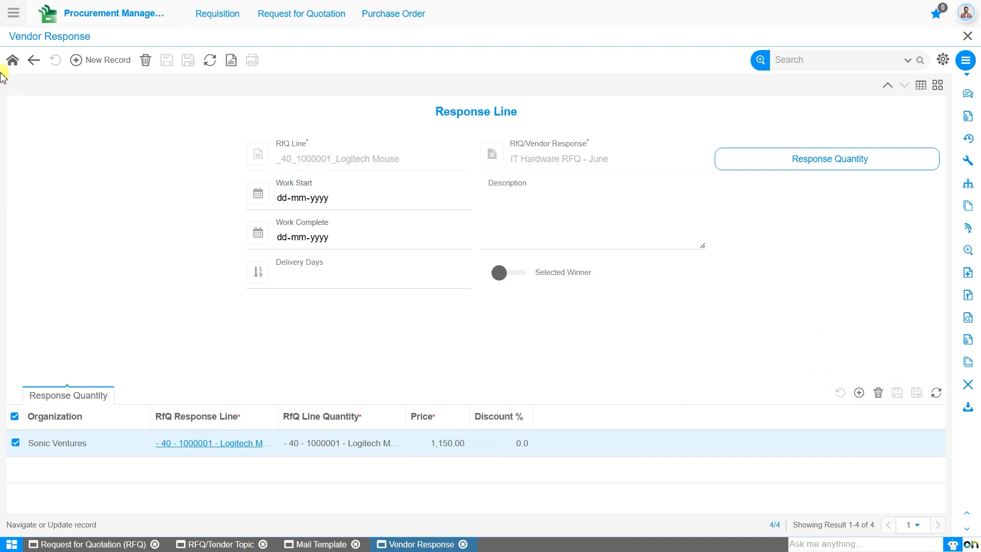
Run Check Complete on the header of Wayne Enterprises' response and list all vendor responses to compare their prices
click(30, 61)
click(643, 229)
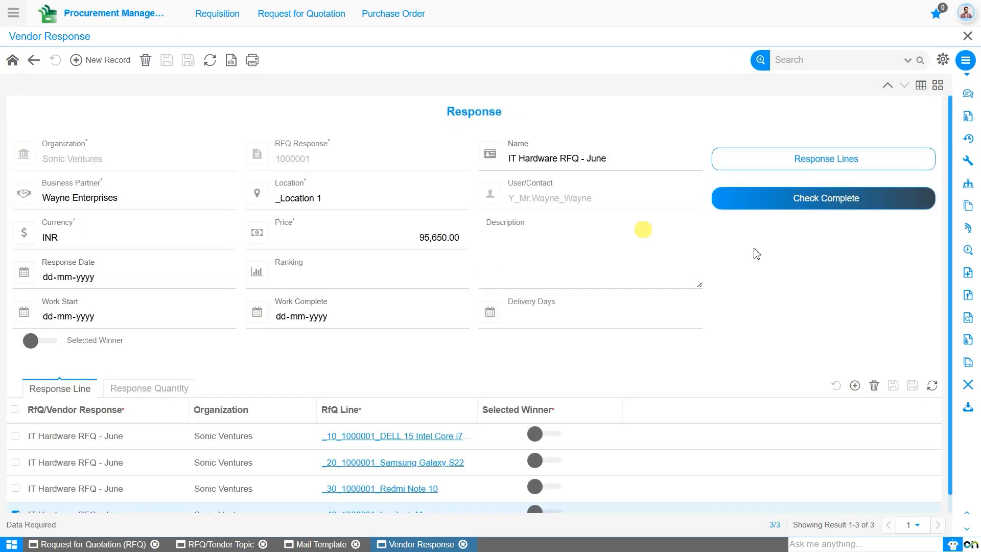
click(844, 202)
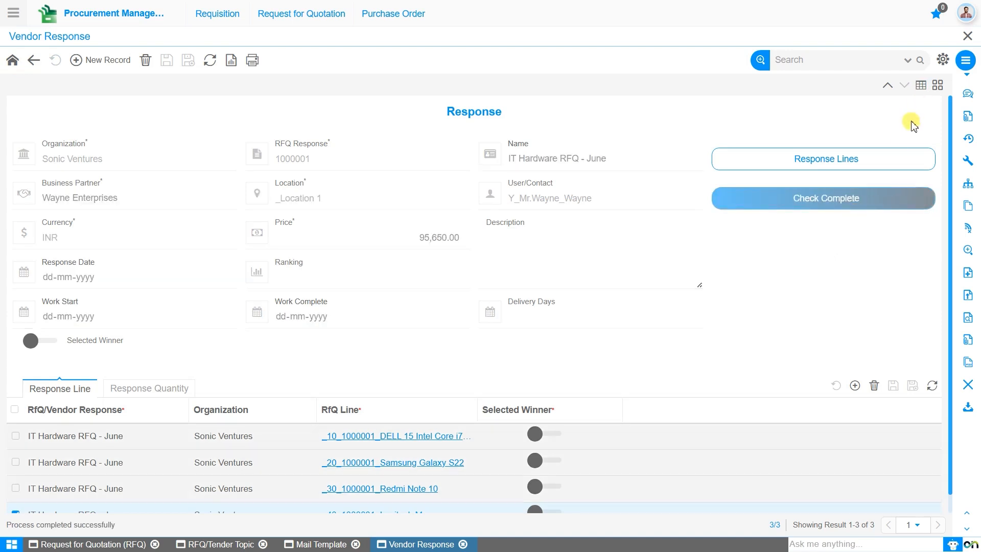
click(924, 88)
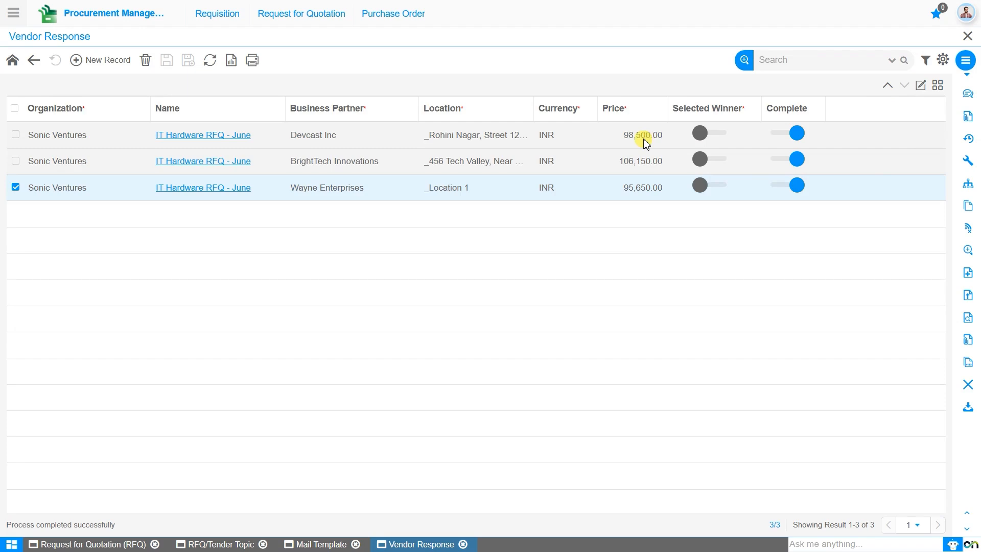
Run Rank RfQ on the IT Hardware RFQ - June request for quotation
click(104, 545)
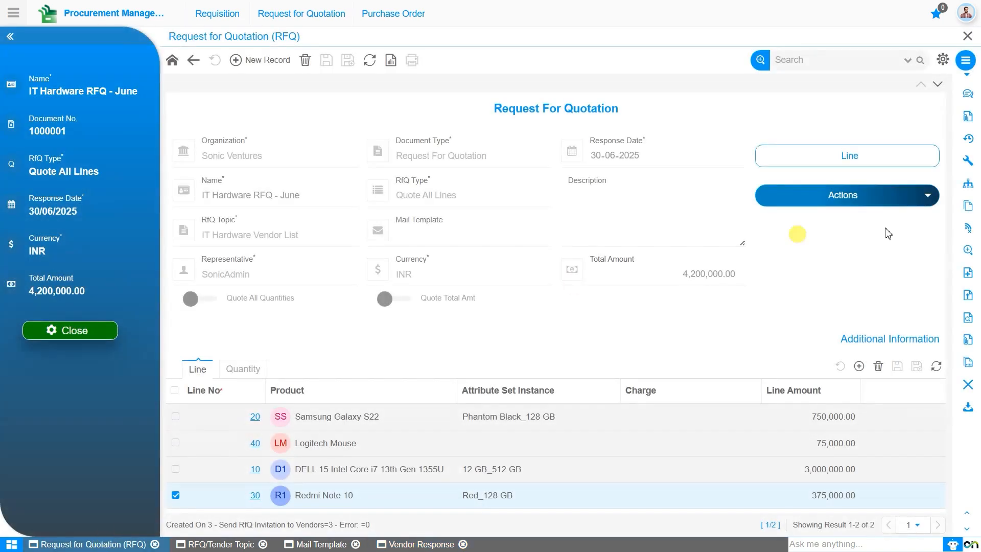
click(889, 197)
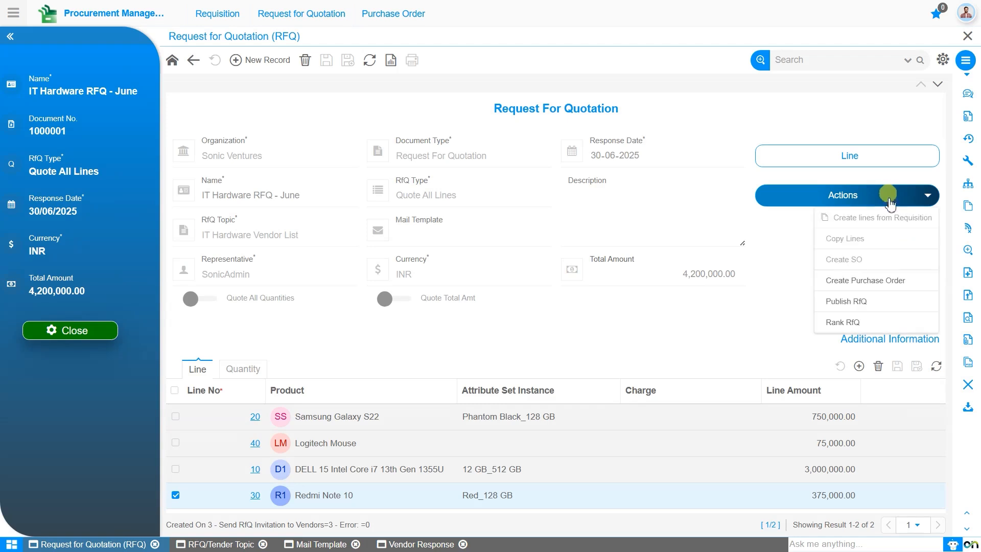
click(849, 325)
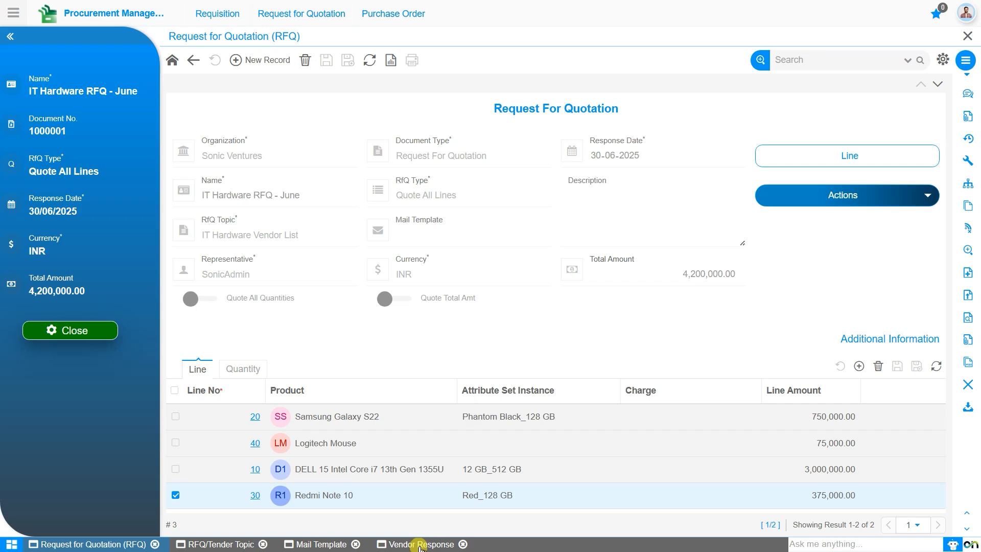
click(839, 205)
click(771, 256)
Return to the top-level RFQ Response record and check which vendor response is marked as the selected winner
click(429, 545)
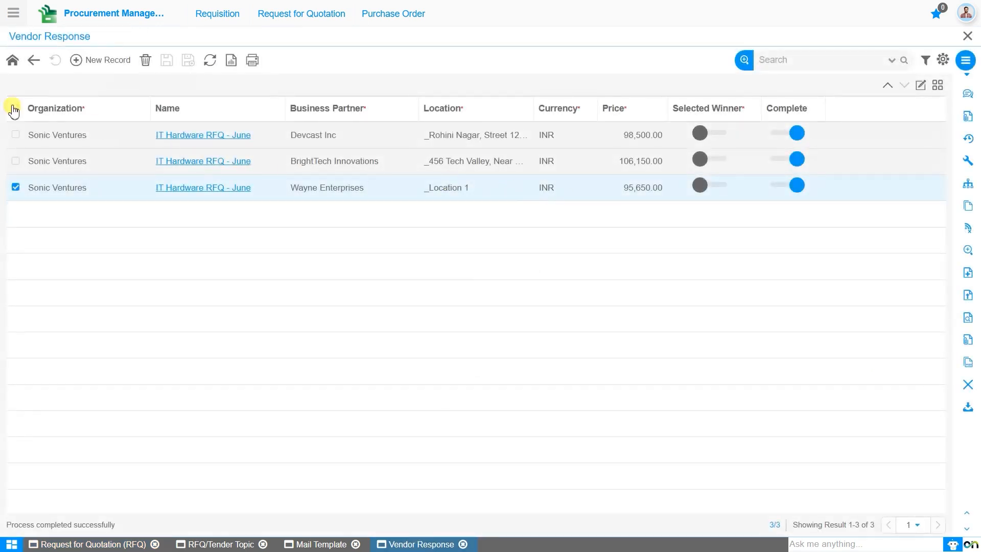
click(12, 64)
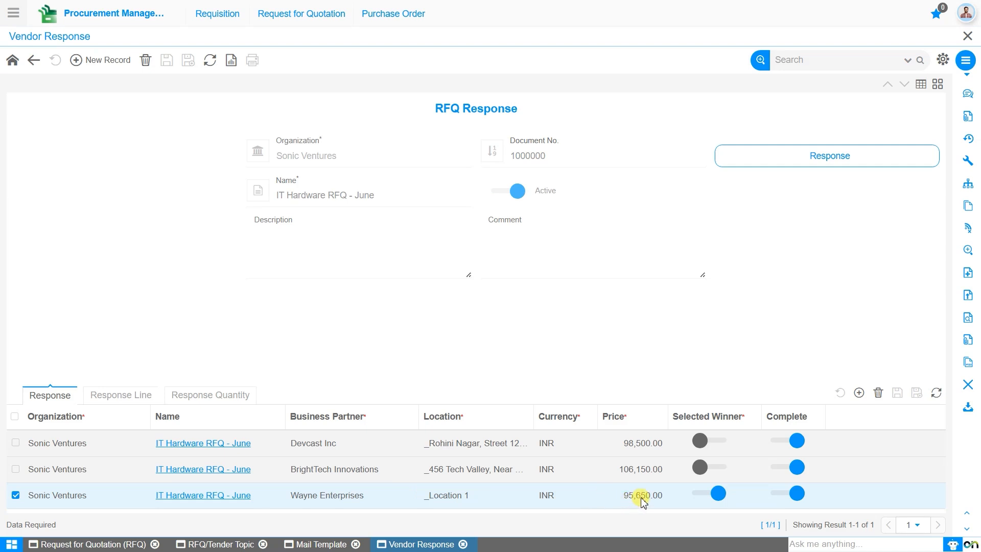
Run Create Purchase Order on the IT Hardware RFQ - June request for quotation with Purchase Order as the document type
click(93, 545)
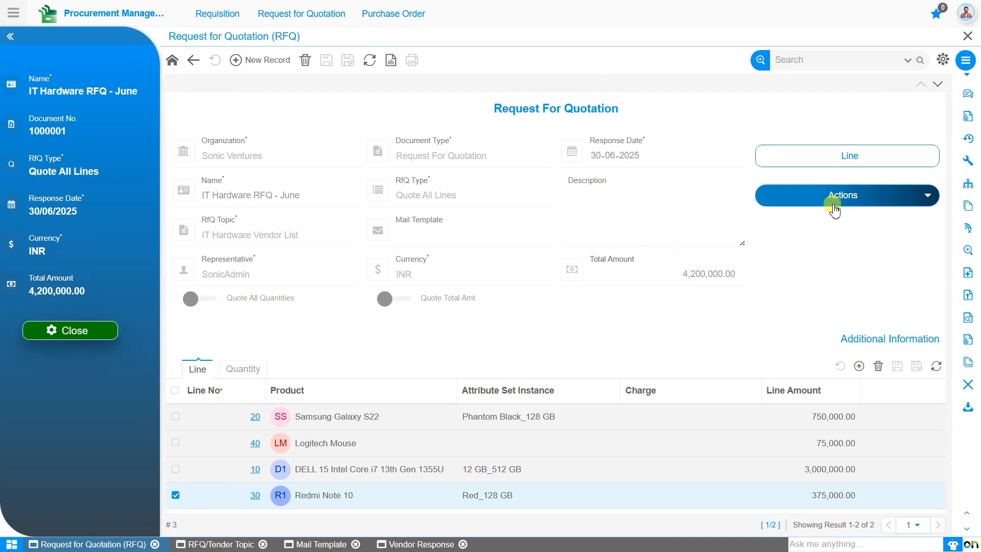
click(833, 207)
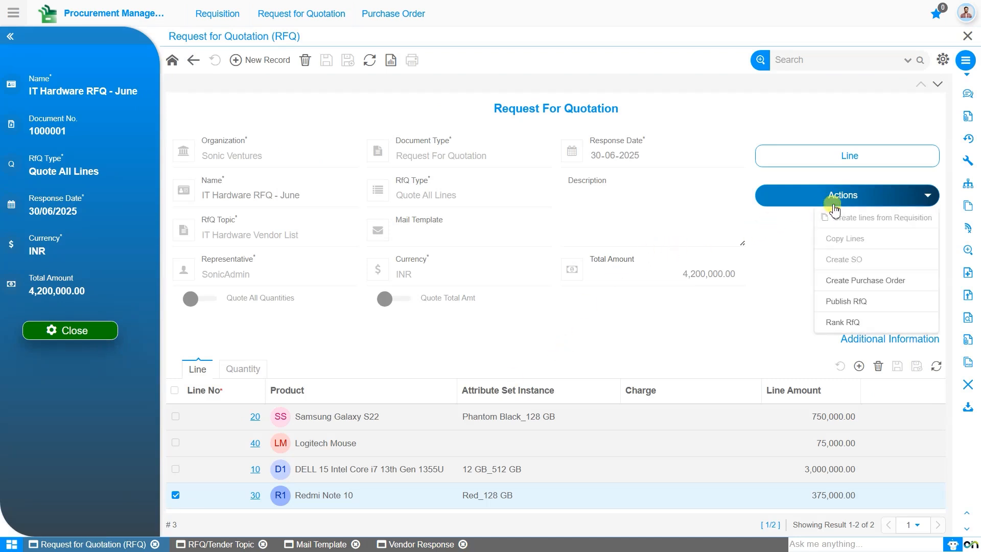
click(857, 281)
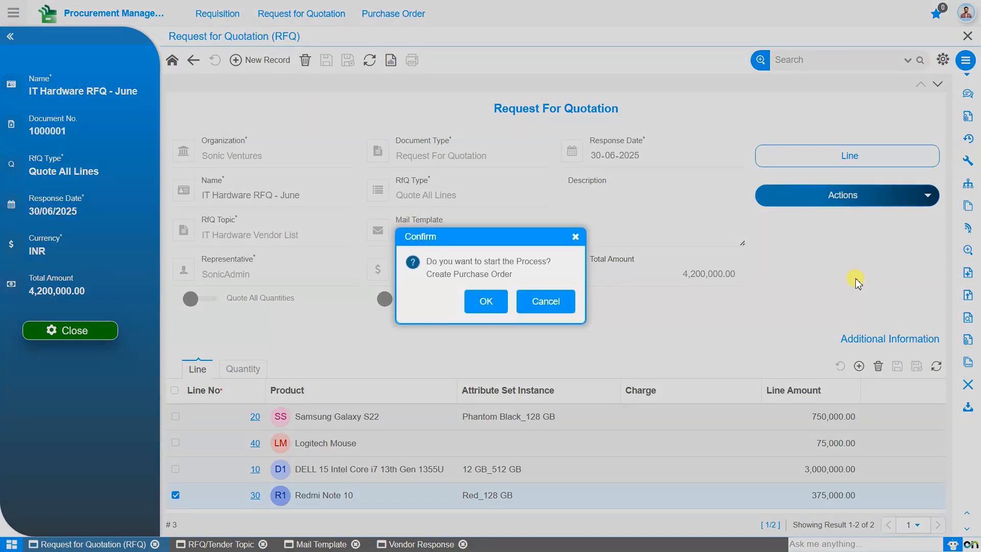
click(486, 302)
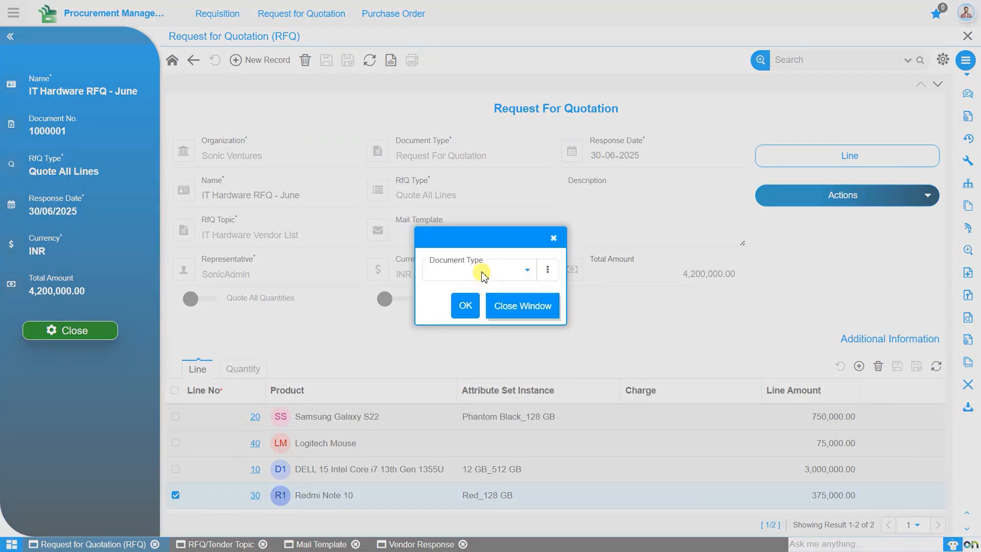
click(486, 269)
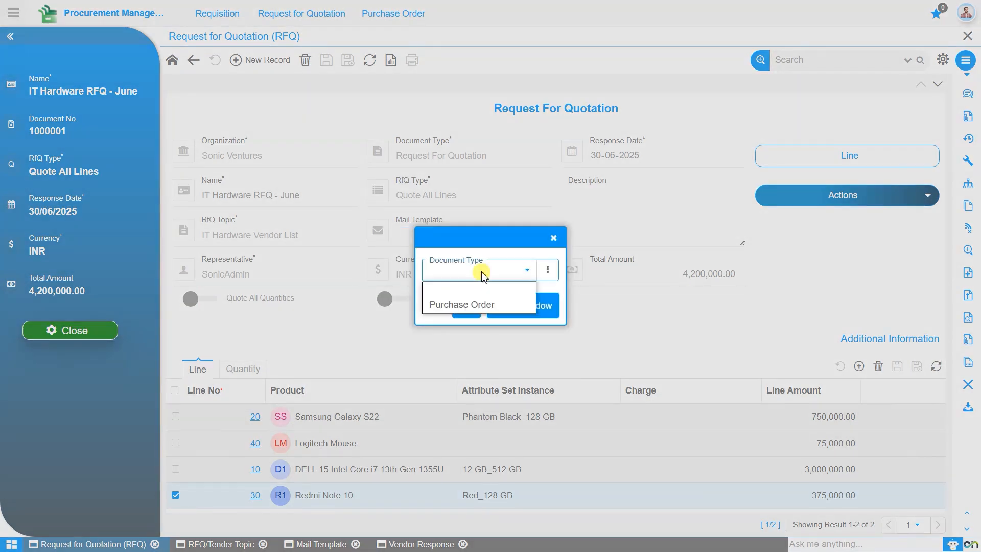
click(491, 305)
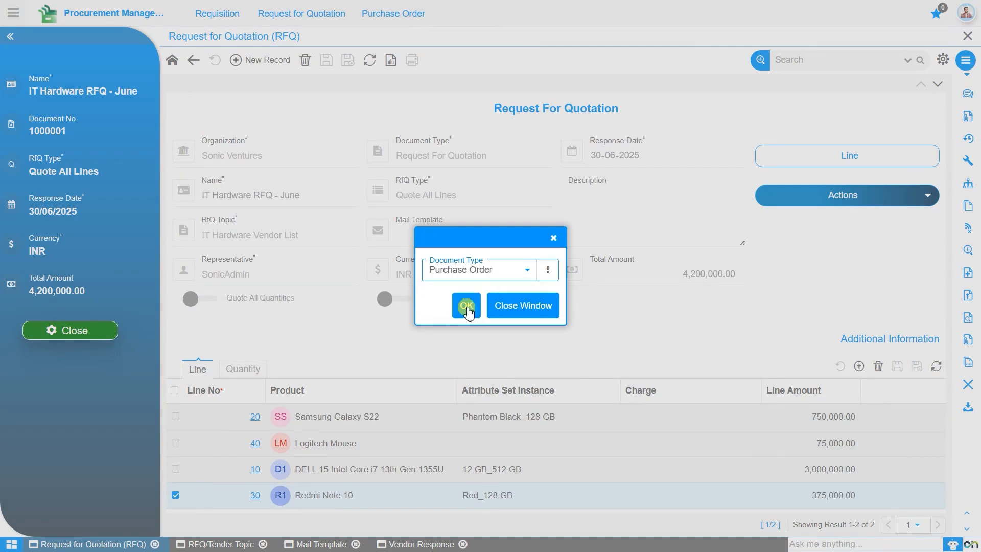
click(467, 308)
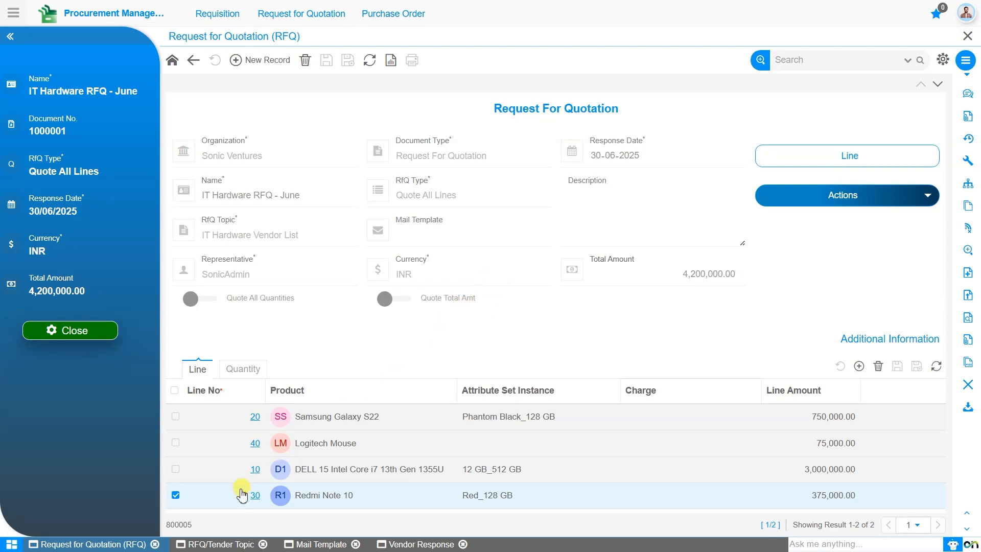
Copy the generated purchase order number from the request for quotation's status message
double_click(185, 522)
right_click(185, 522)
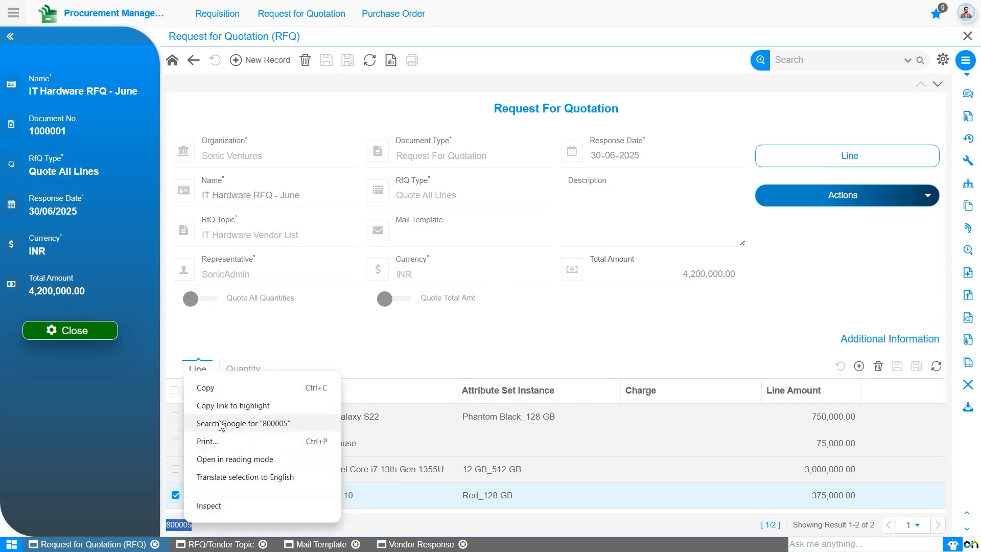
click(220, 388)
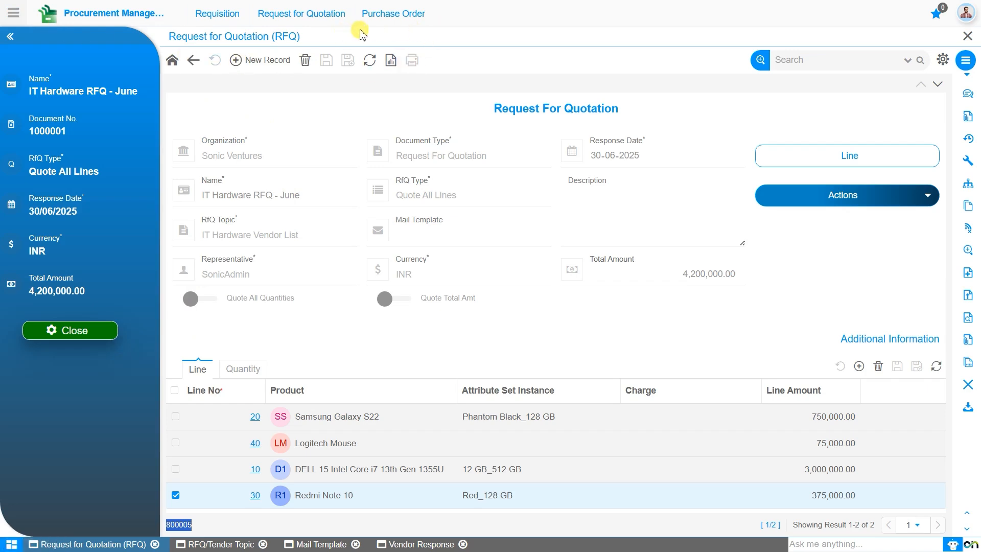
Open the Purchase Order dashboard and review its monthly trend, top orders by value and category spend charts
mouse_move(372, 21)
click(258, 52)
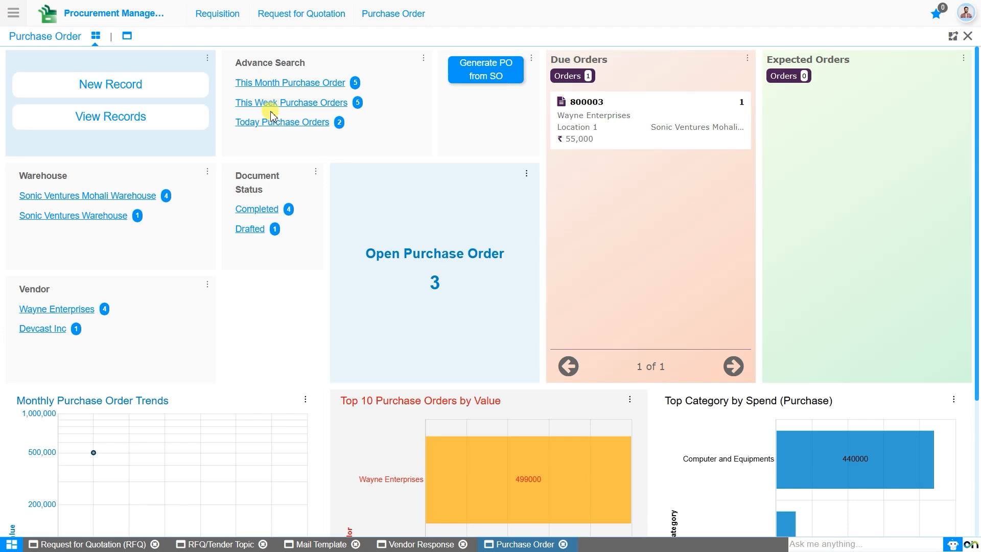
scroll(250, 346, down, 4)
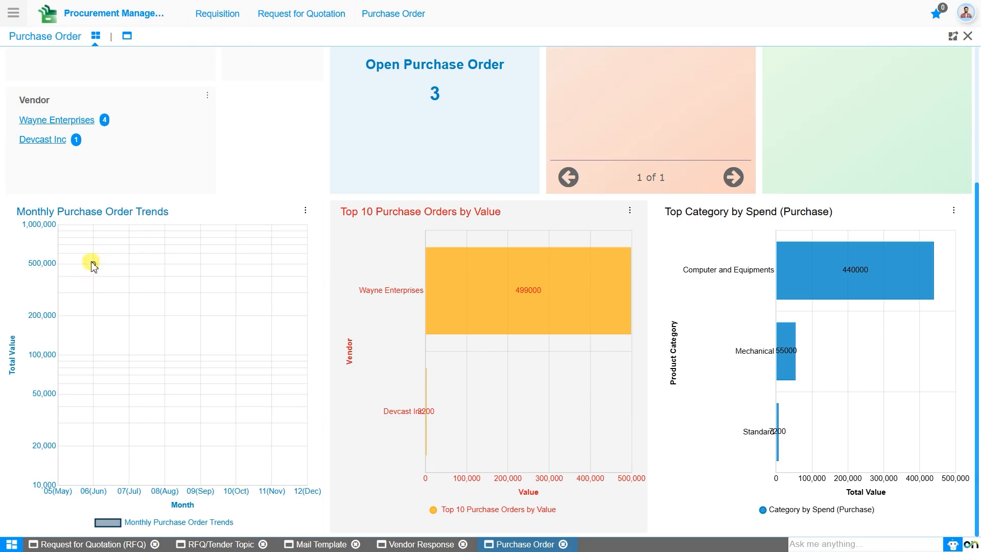
mouse_move(468, 302)
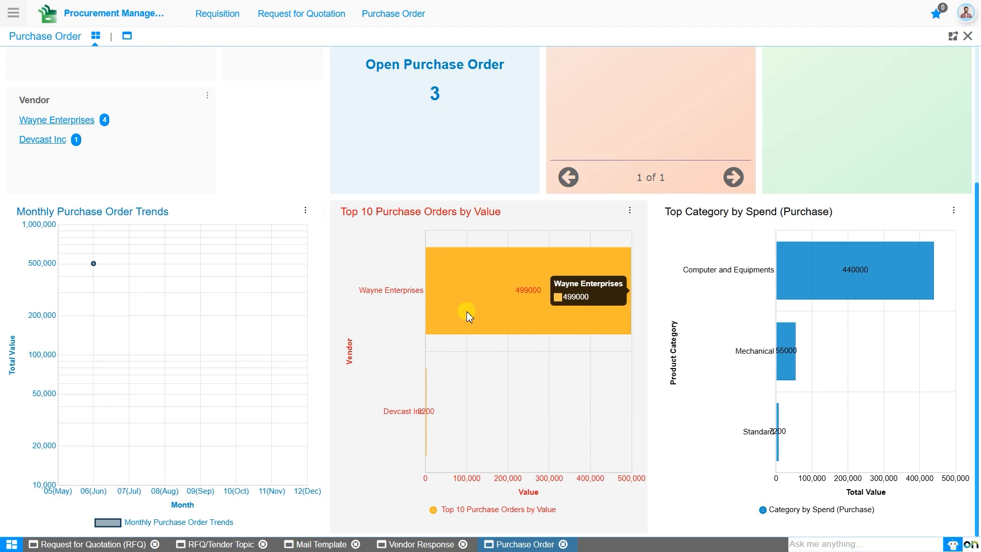
mouse_move(828, 278)
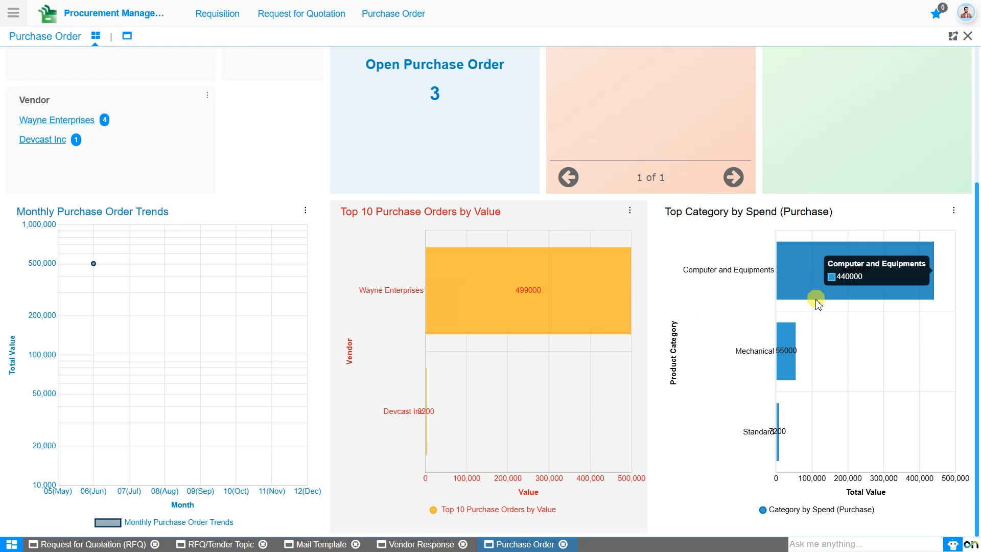
scroll(817, 303, up, 4)
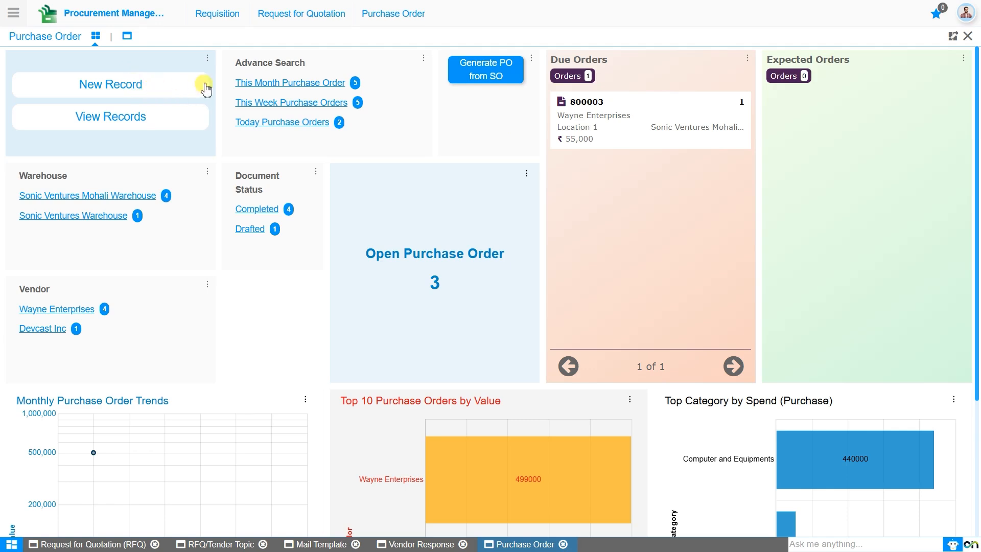
Open the drafted Wayne Enterprises purchase order dated 24/06/2025 and review its header details and order lines
click(127, 37)
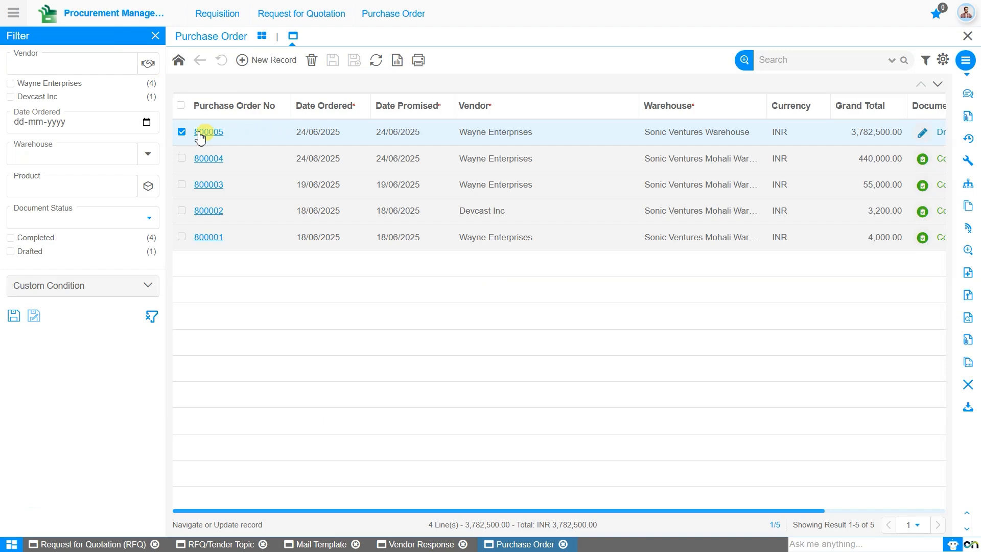
click(204, 133)
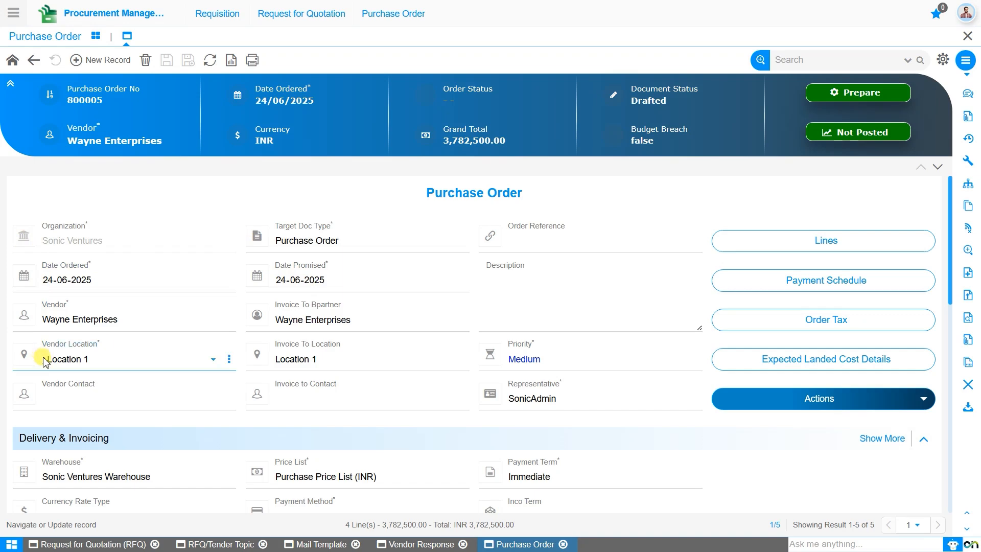
click(60, 407)
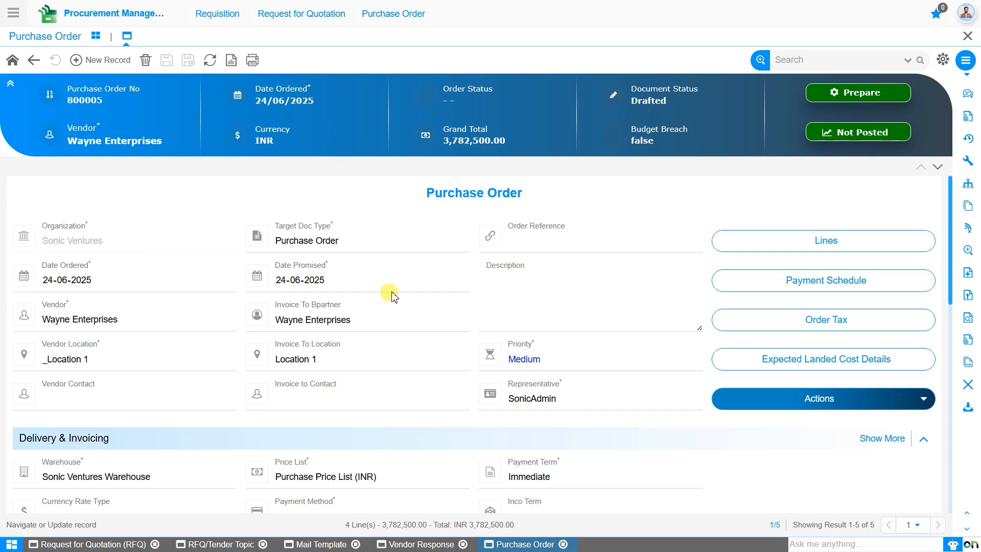
scroll(401, 295, down, 5)
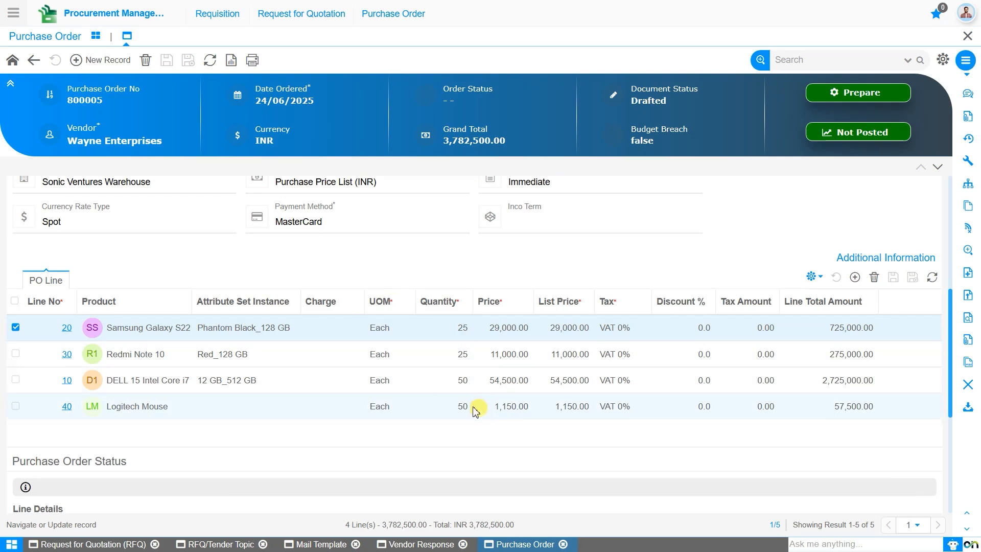
scroll(226, 310, up, 5)
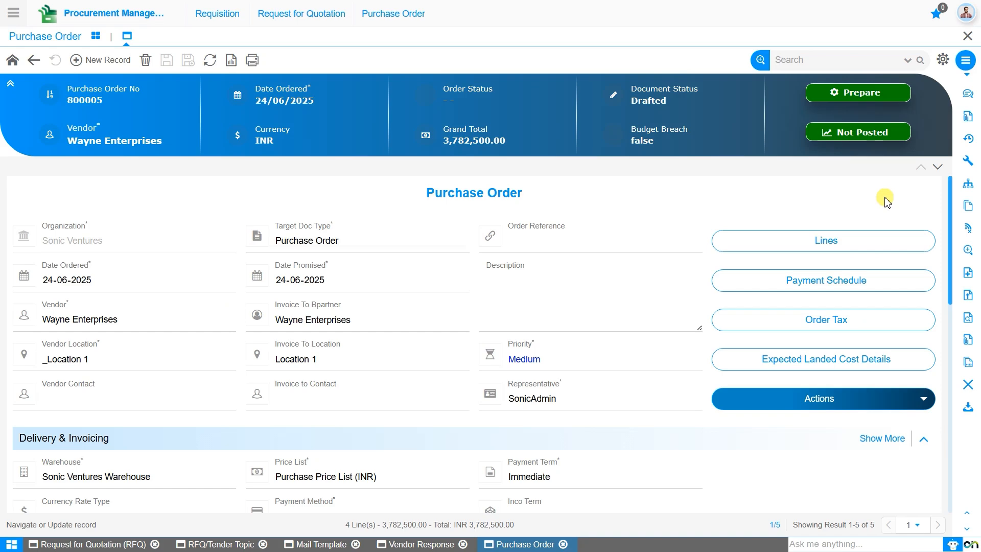
Process the drafted Wayne Enterprises purchase order with the document action Complete
click(864, 98)
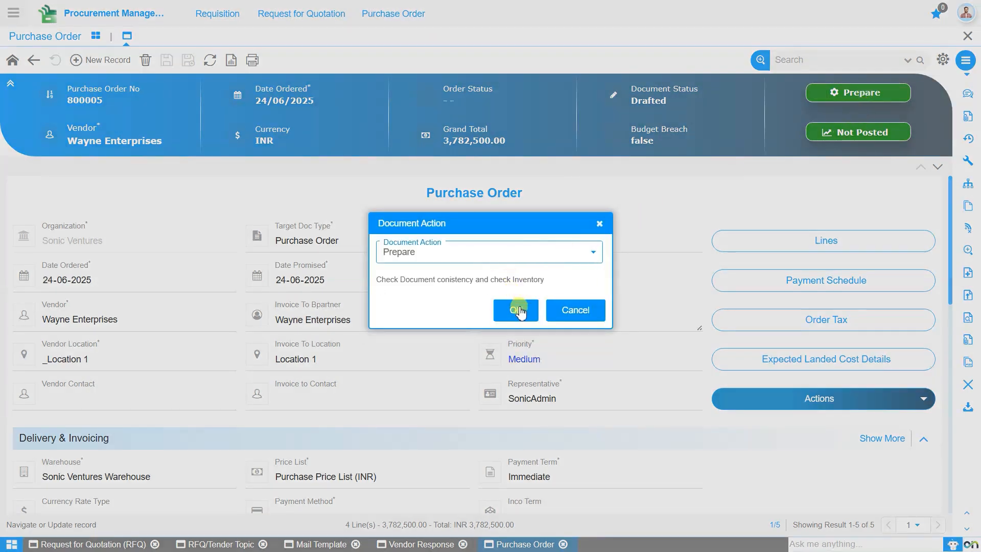
click(501, 256)
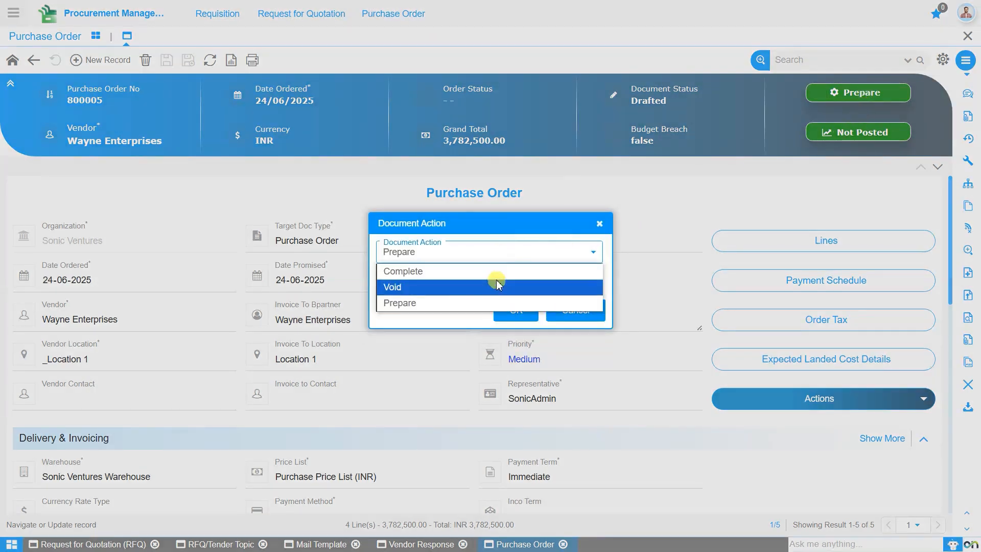
click(494, 271)
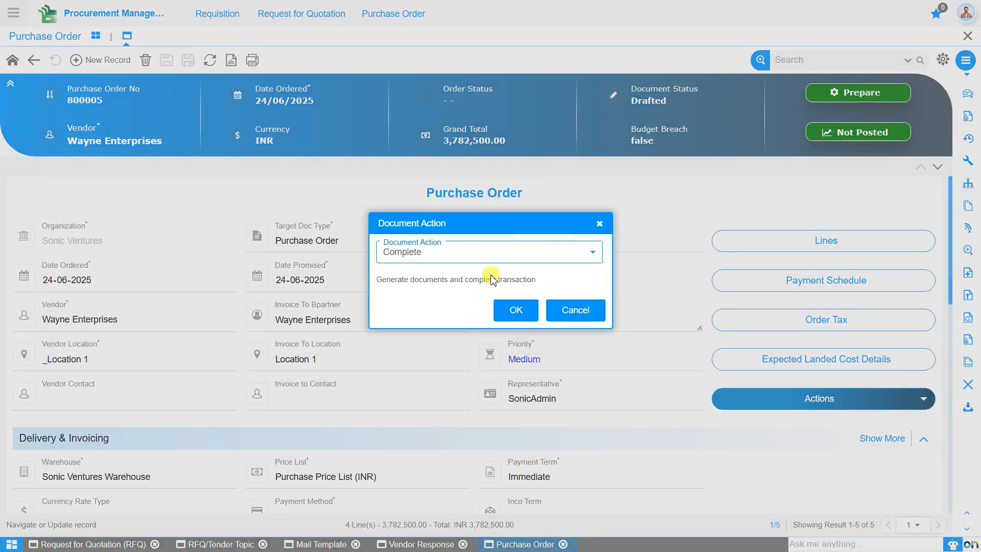
click(517, 309)
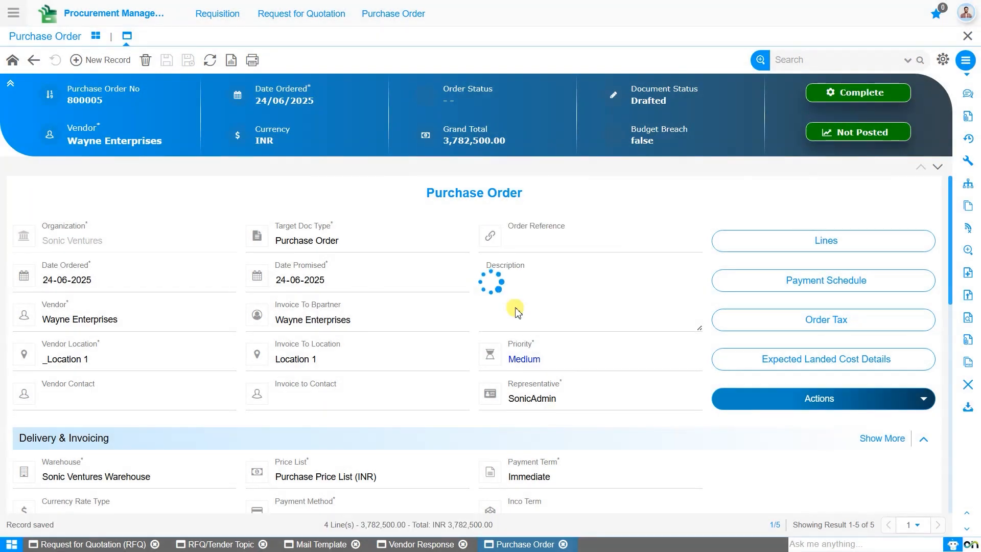
click(855, 94)
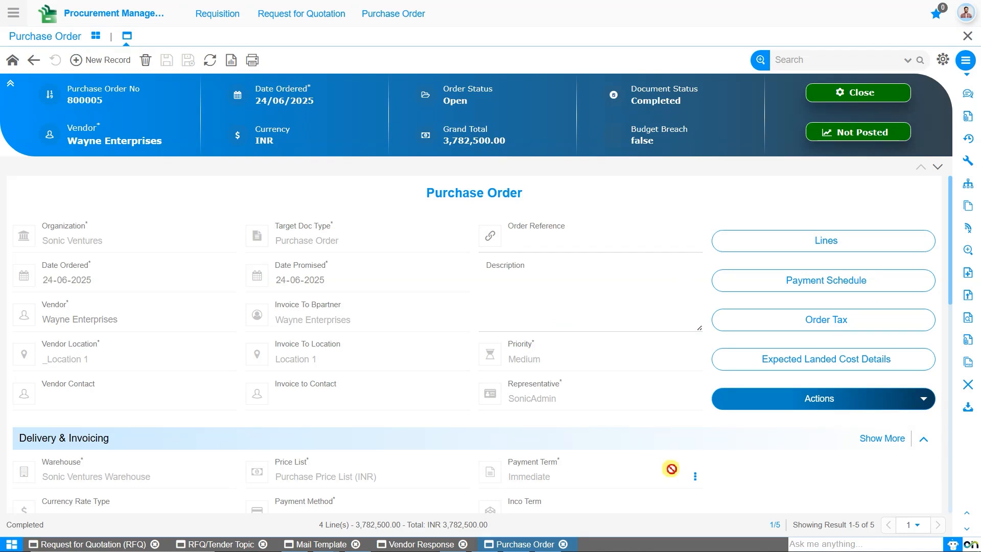
Zoom from the purchase order's vendor to the Wayne Enterprises record in Vendor Master and view its details
mouse_move(231, 318)
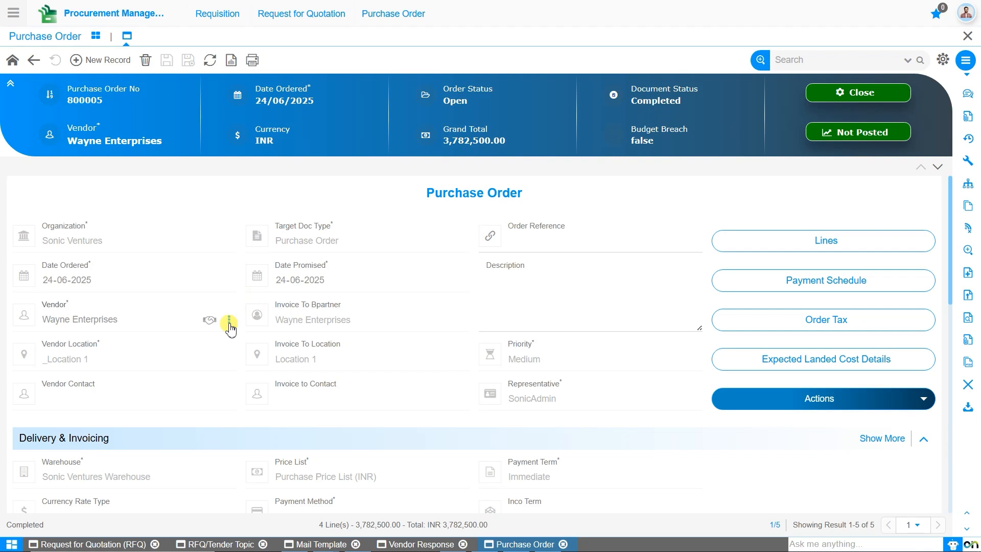
click(229, 322)
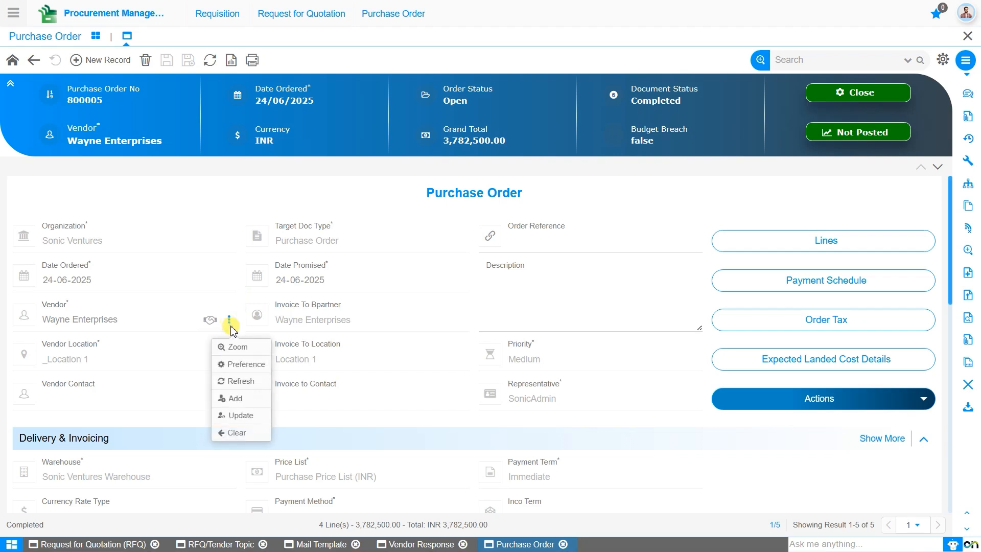
click(238, 349)
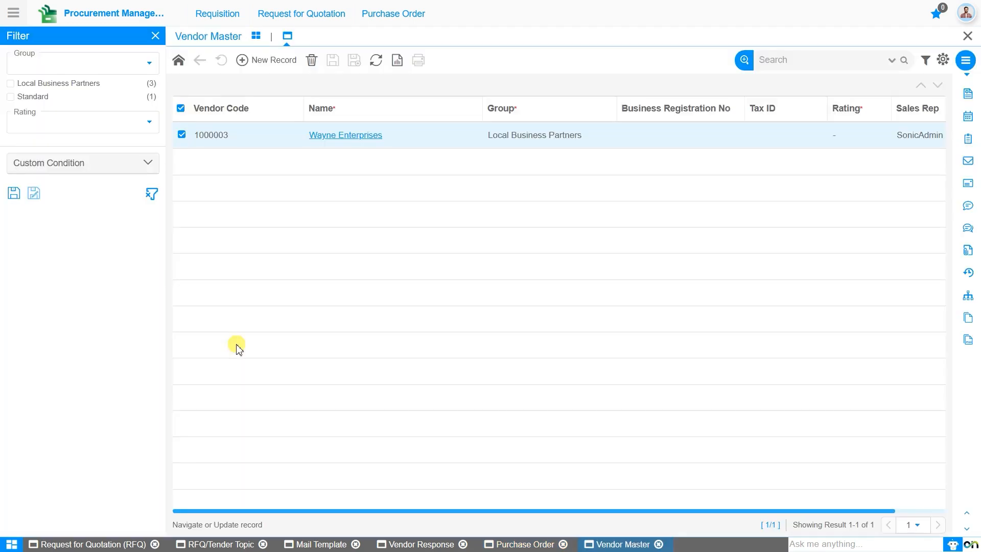
click(358, 136)
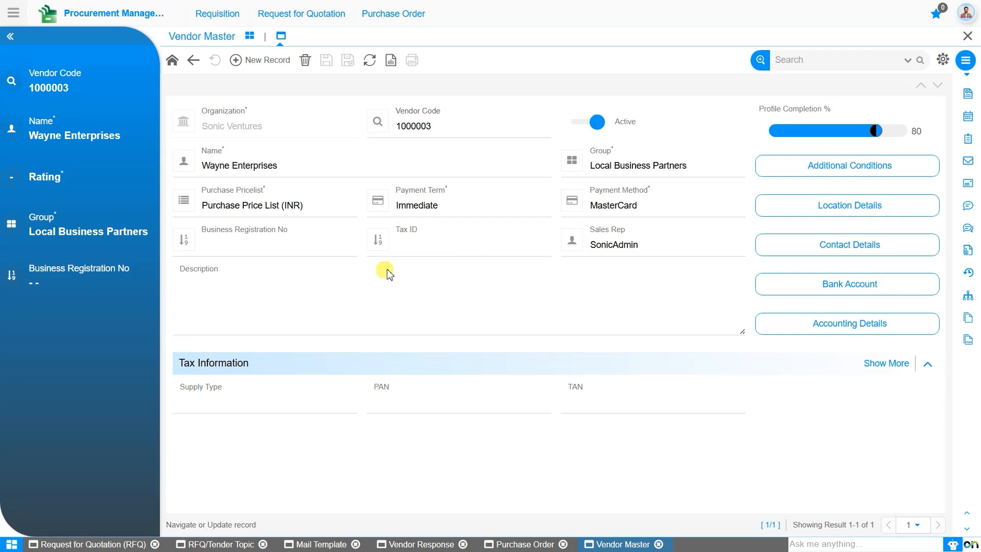
click(474, 253)
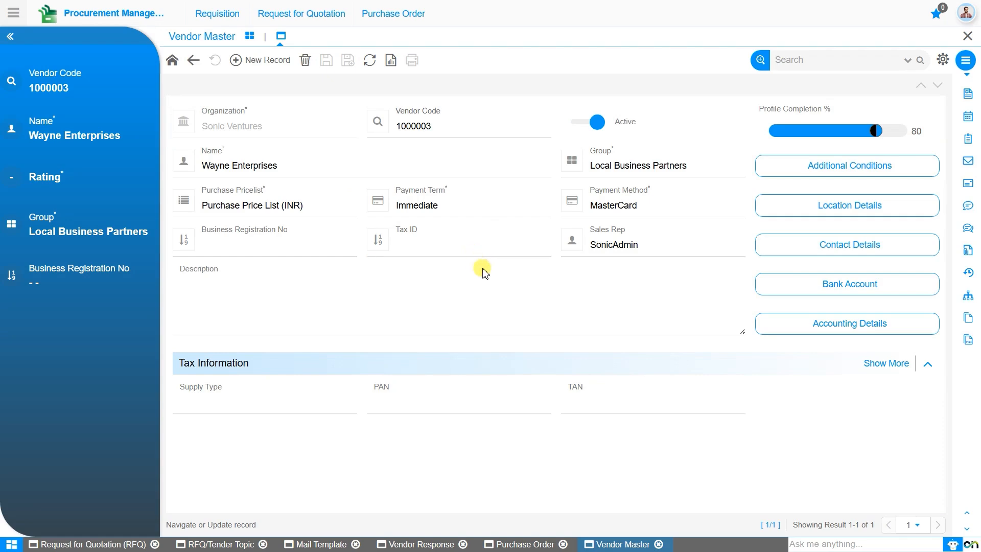
Return to the completed Wayne Enterprises purchase order and review its order tax and line details
click(506, 544)
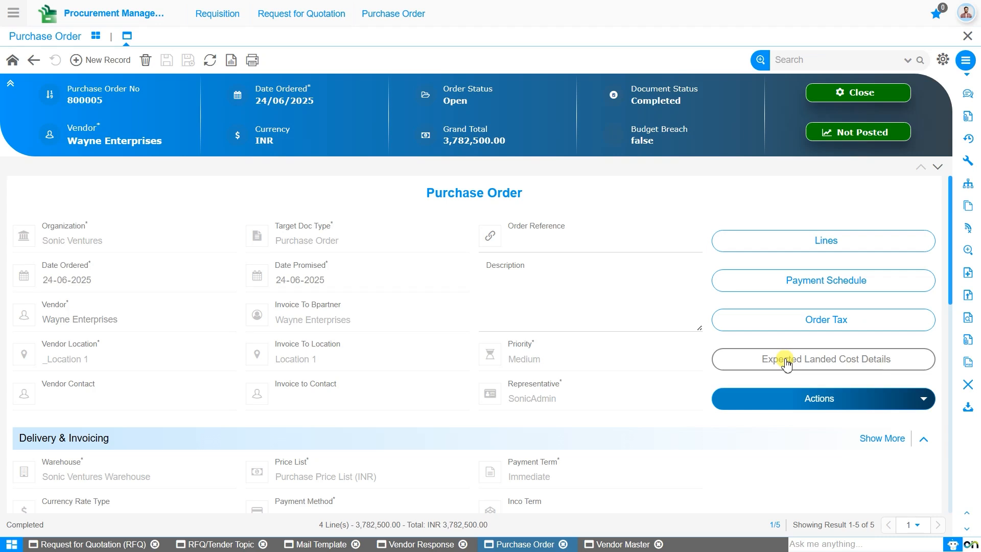
click(799, 325)
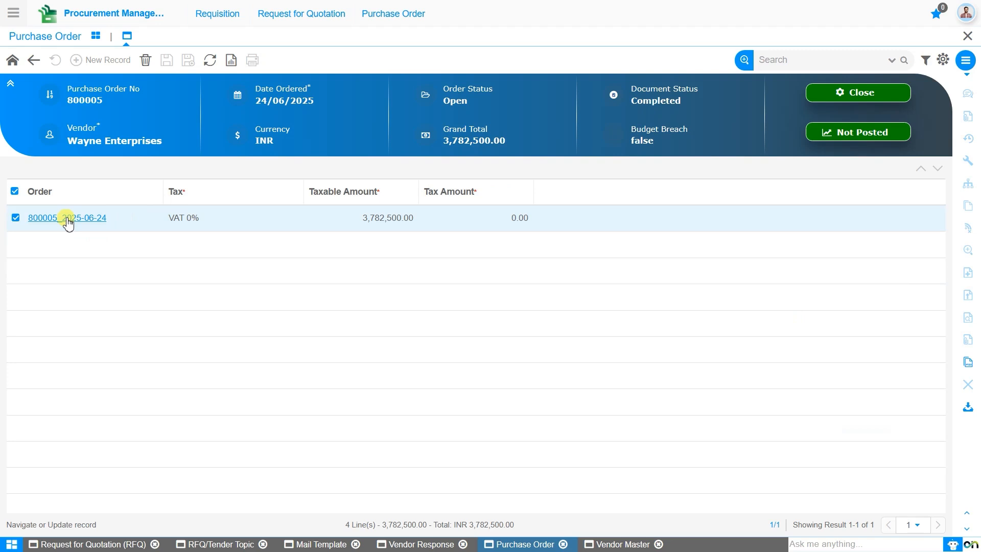
click(14, 61)
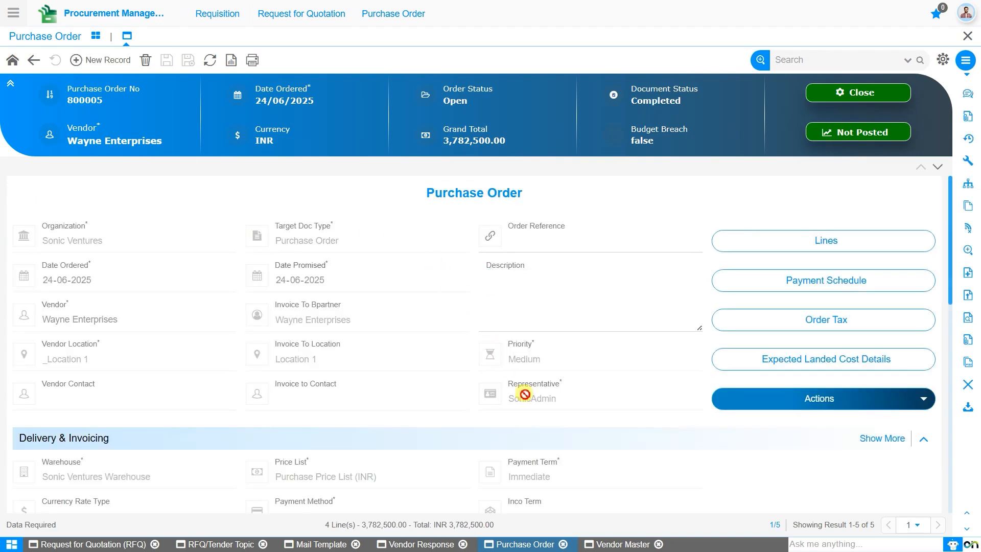
scroll(595, 369, down, 5)
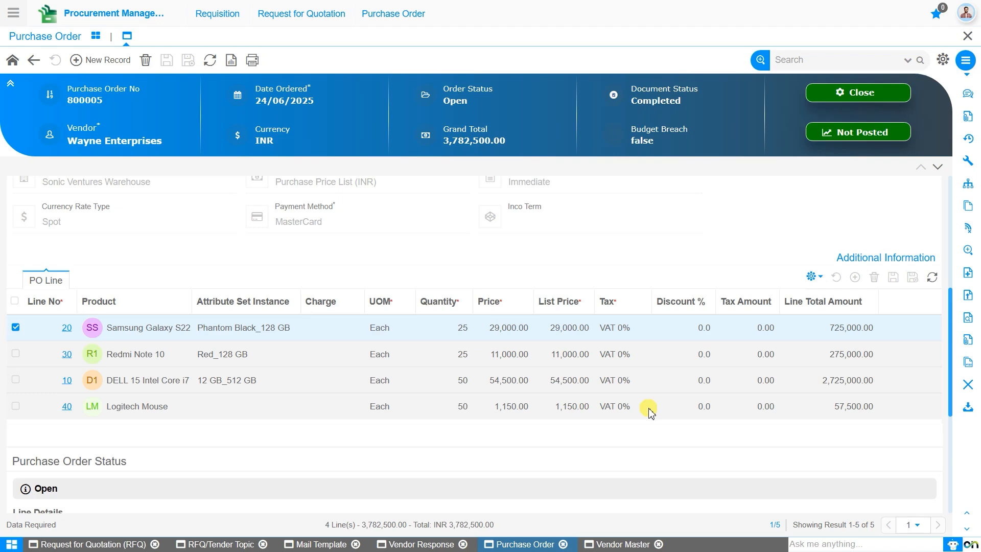
scroll(649, 409, up, 5)
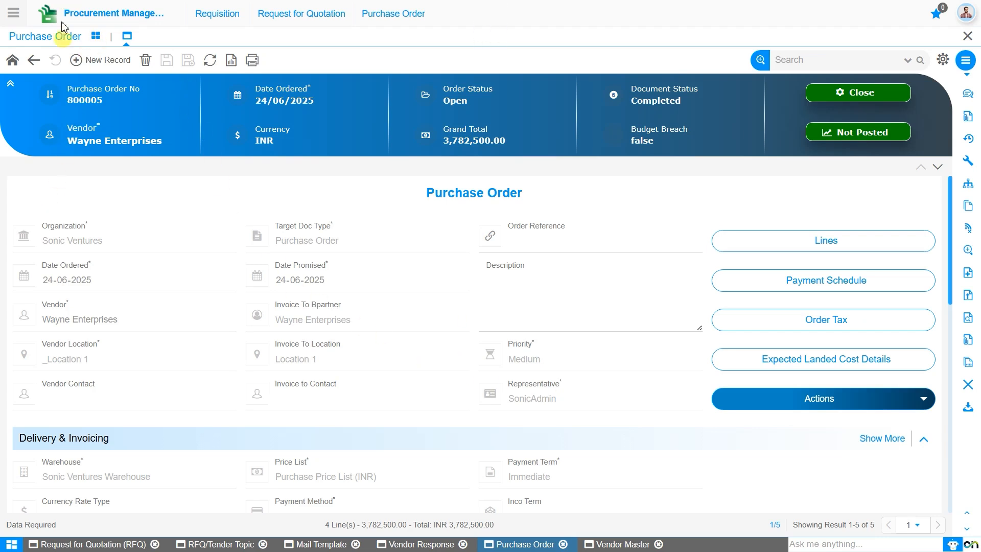
Return to the Purchase Order dashboard to view the order summary
click(96, 36)
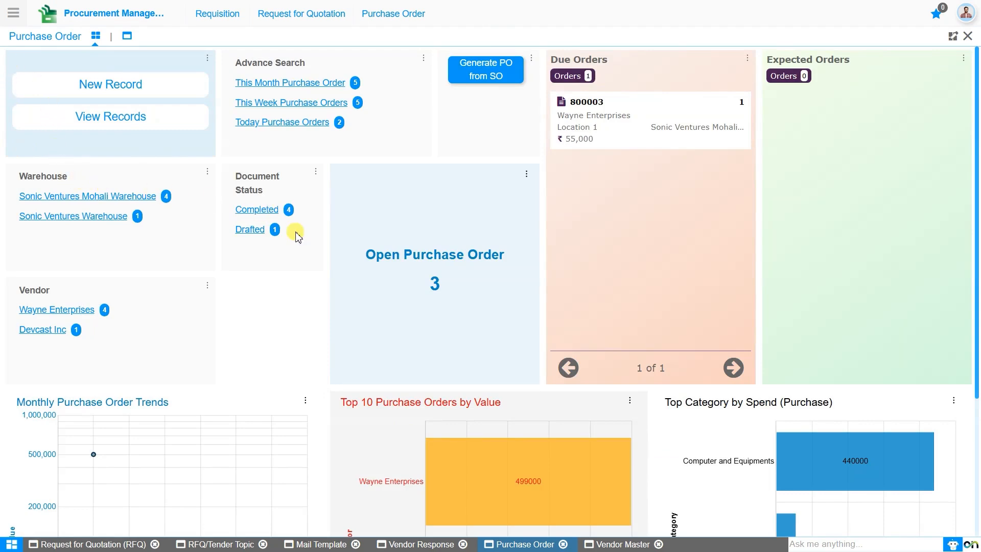
Refresh the Purchase Order dashboard widgets from the Mosaic customization and close the widget gallery
click(952, 37)
click(942, 64)
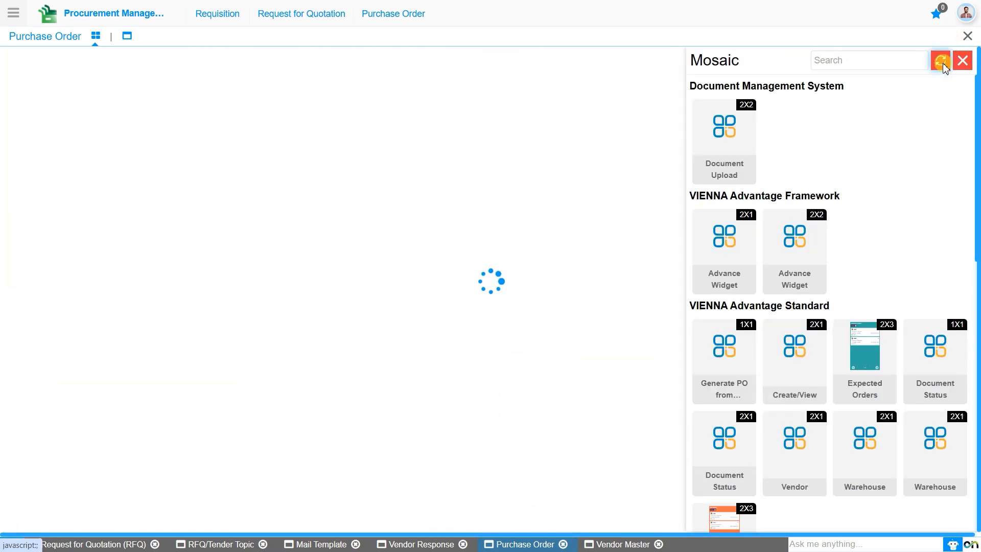
click(963, 60)
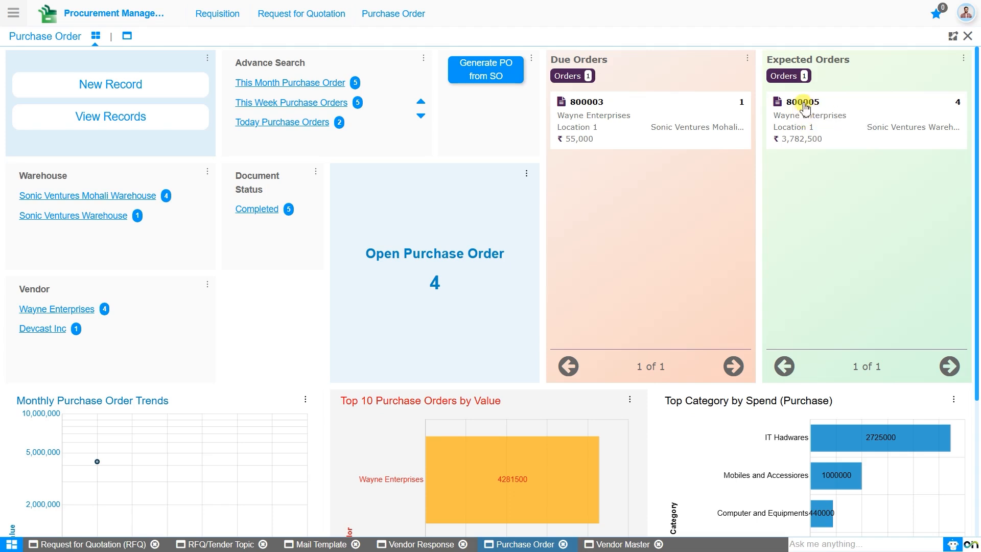
Generate a goods receipt note from the expected Wayne Enterprises order, including its DELL 15, Samsung Galaxy S22, Redmi Note 10 and Logitech Mouse lines
click(803, 104)
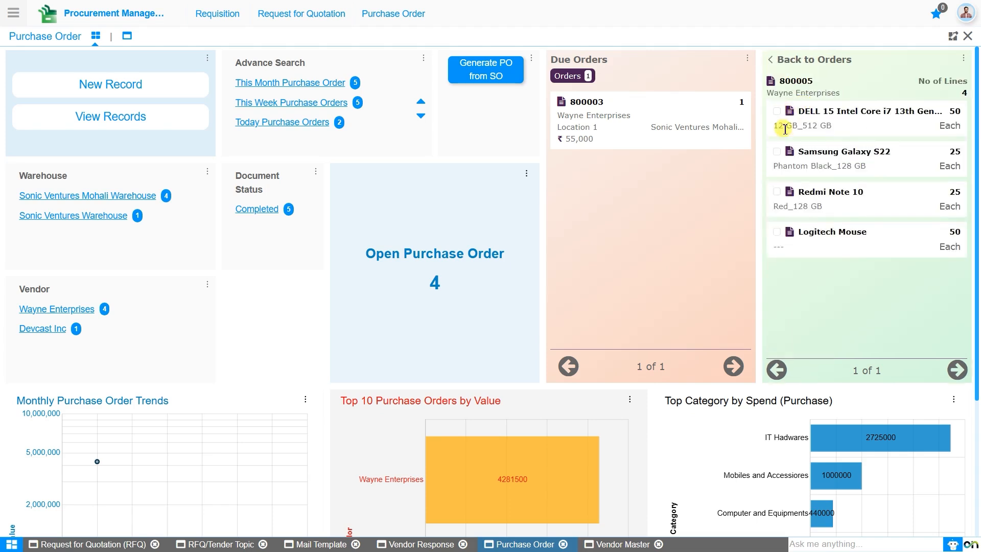
click(778, 112)
click(777, 152)
click(777, 193)
click(777, 232)
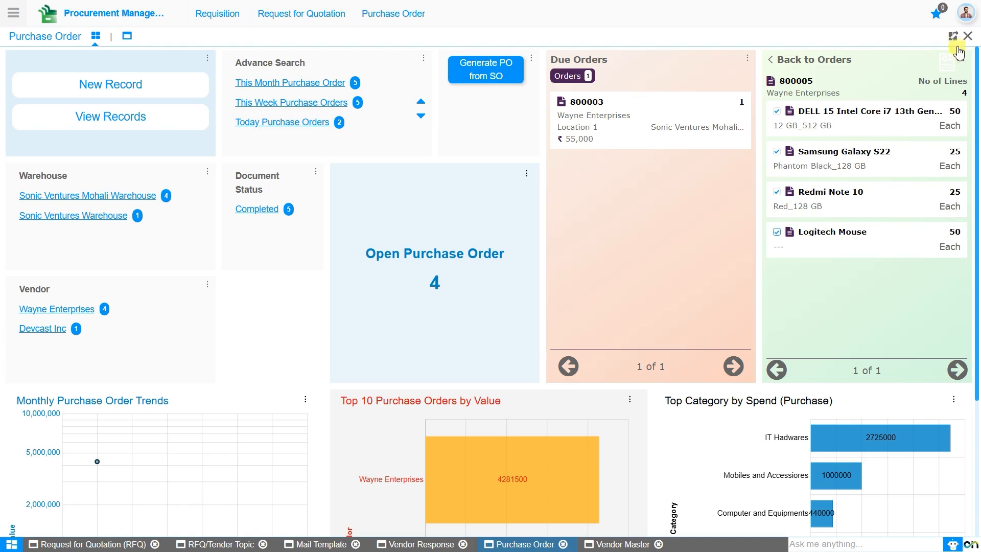
click(951, 72)
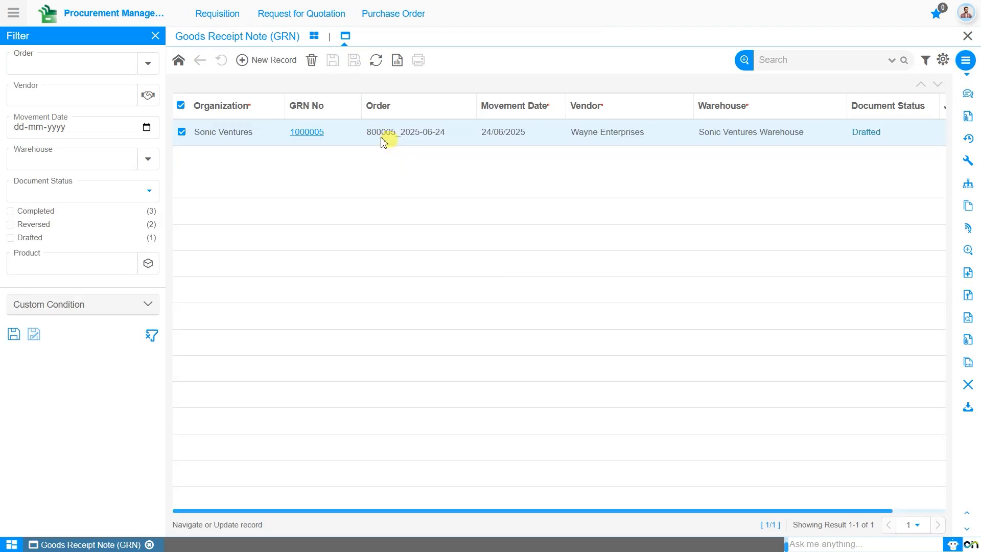
Open the drafted Wayne Enterprises goods receipt note and review its header details and product lines
click(318, 133)
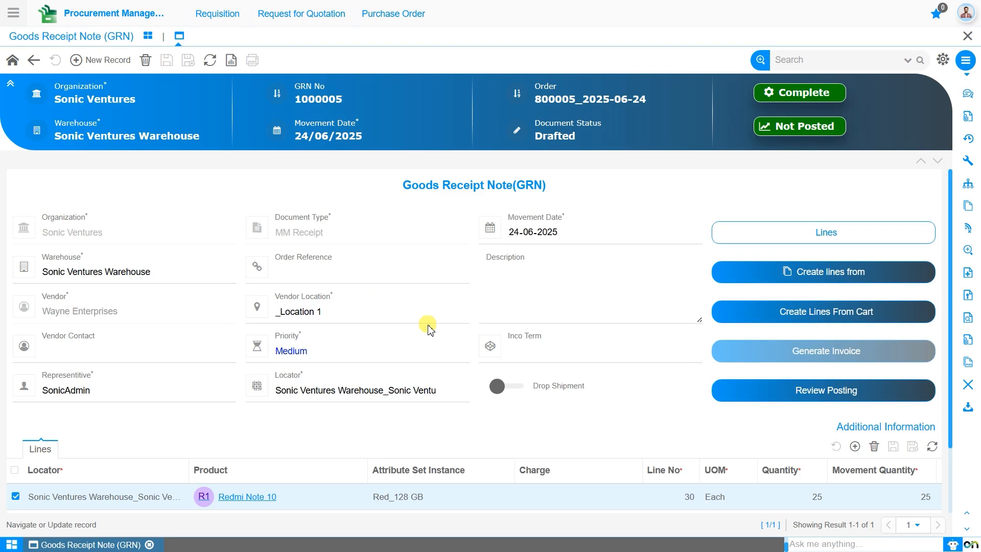
scroll(429, 327, down, 3)
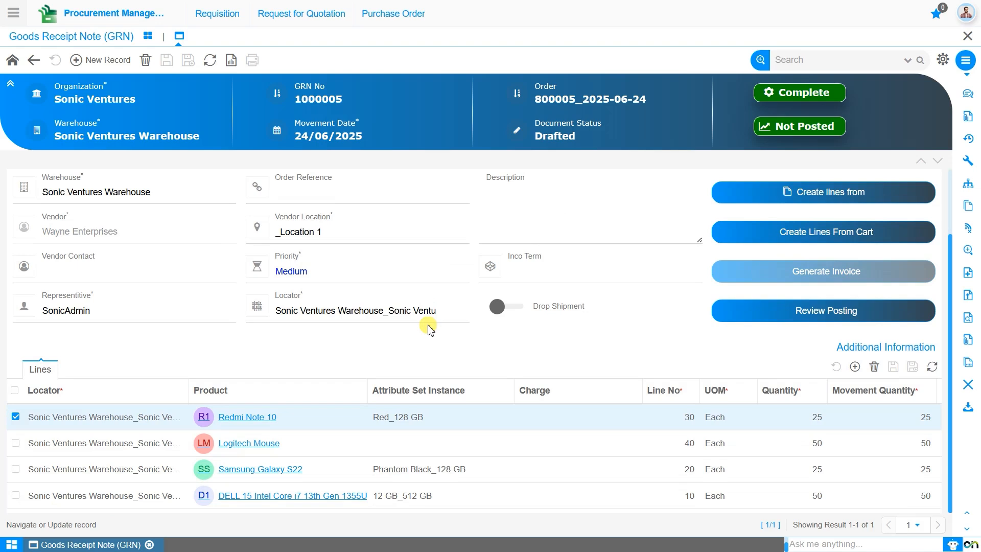
scroll(429, 328, up, 2)
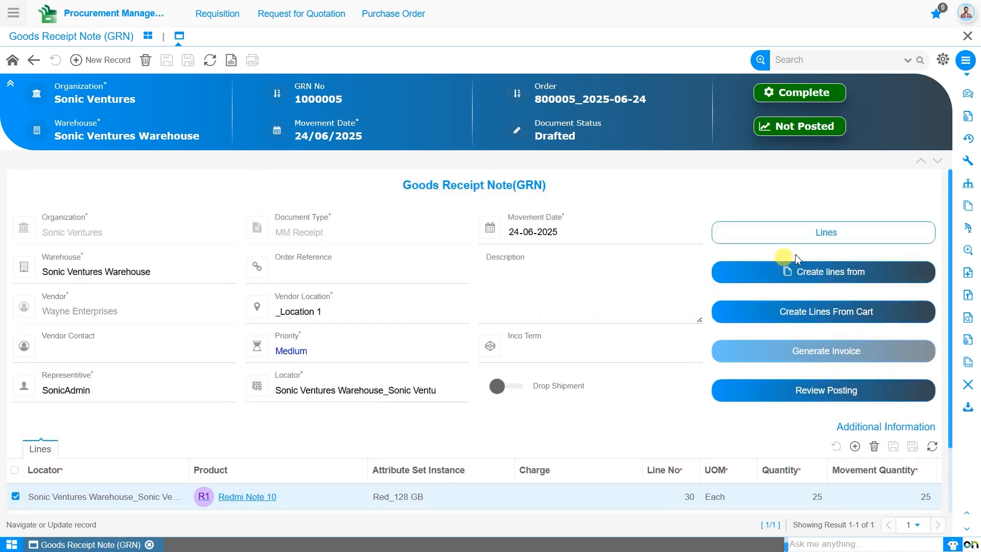
Check the pending Wayne Enterprises purchase order lines offered by Create lines from, and close the dialog without adding any
click(845, 278)
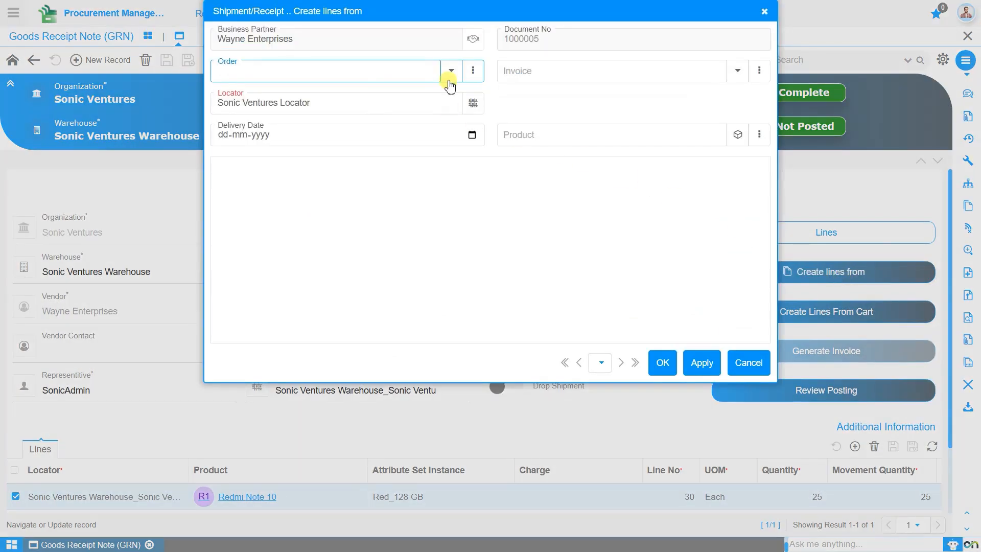
text(05)
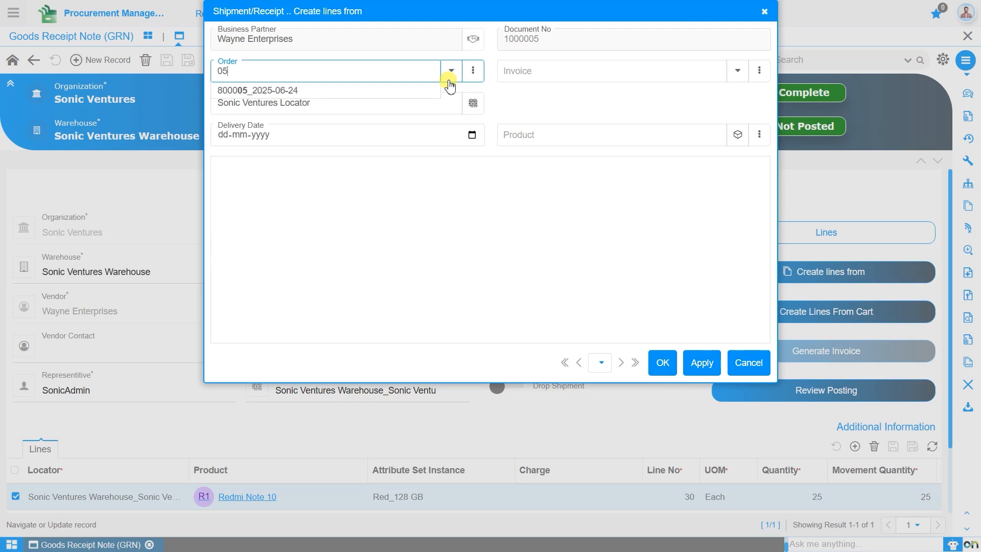
click(404, 91)
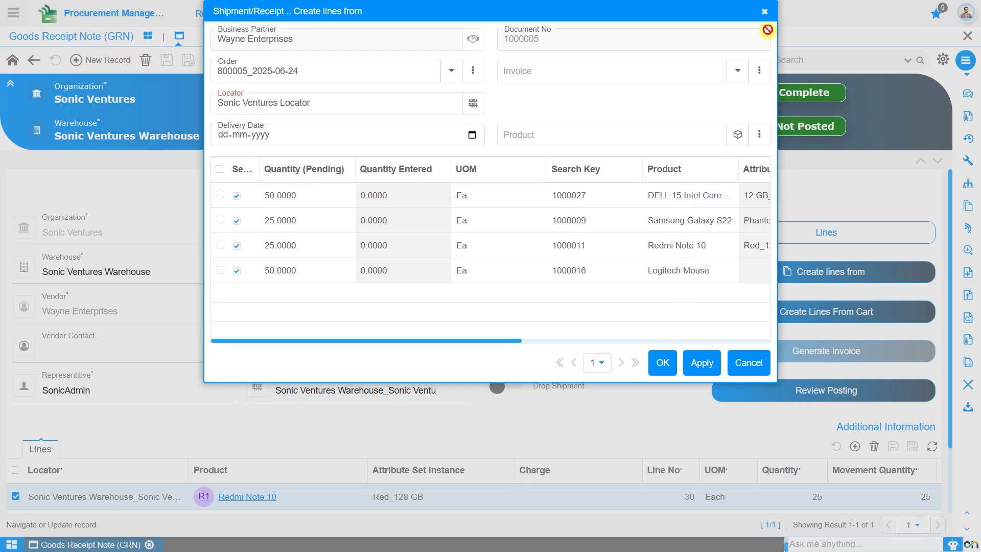
click(766, 13)
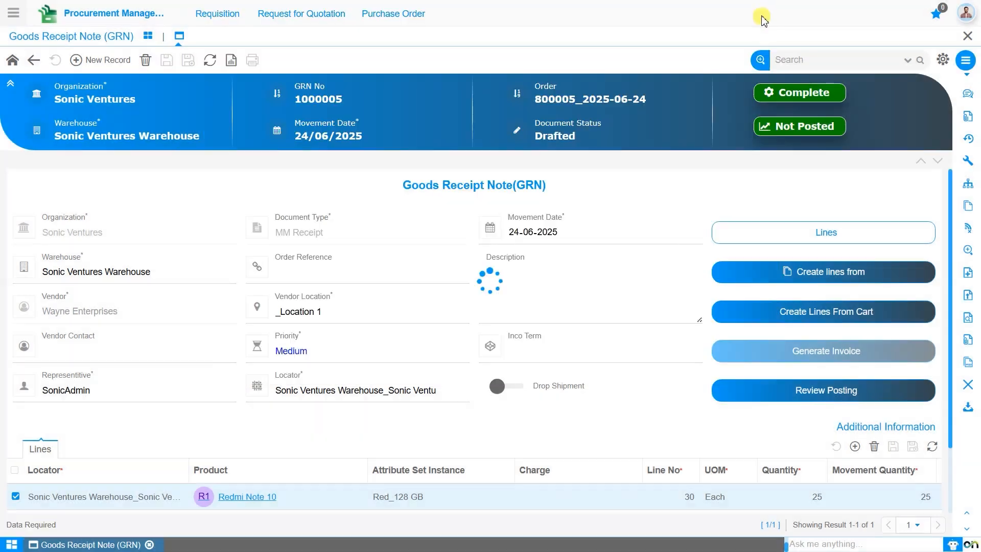
Review the goods receipt note's lines, view the Redmi Note 10 line in detail, and return to the receipt header
scroll(653, 323, down, 2)
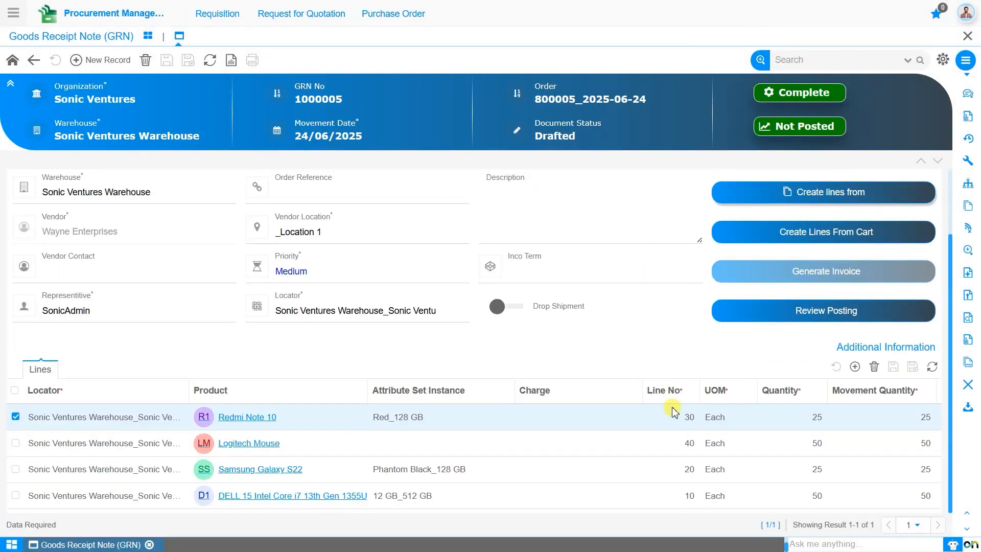
click(817, 419)
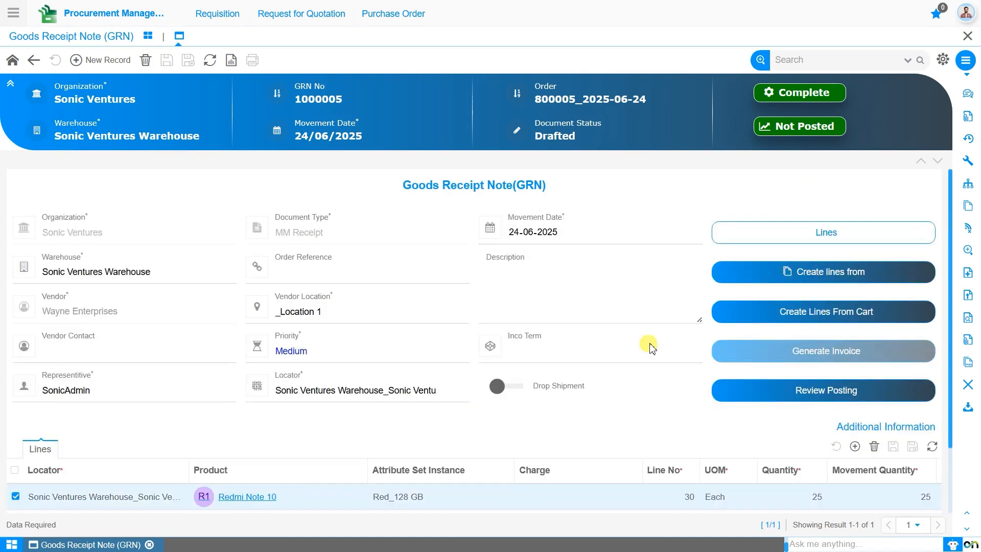
click(847, 233)
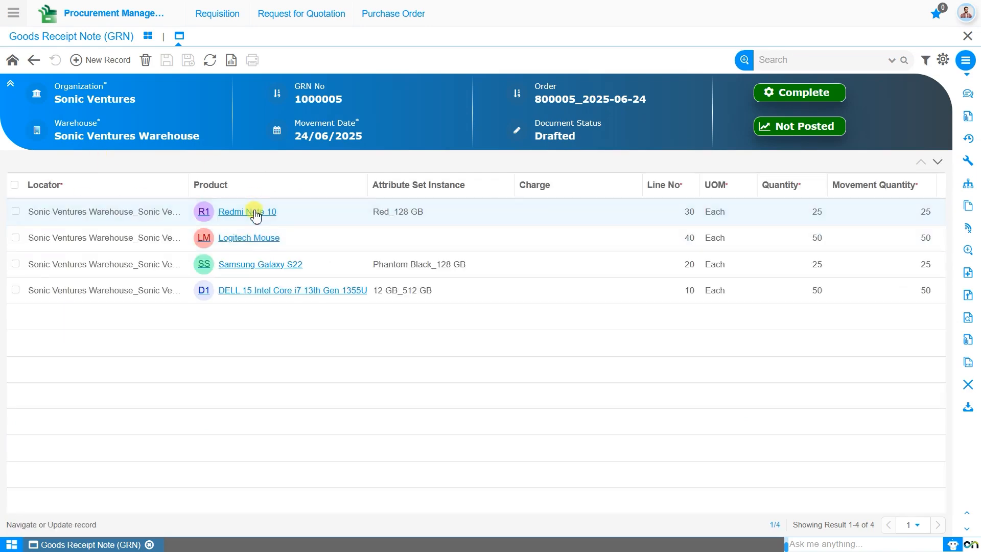
double_click(256, 211)
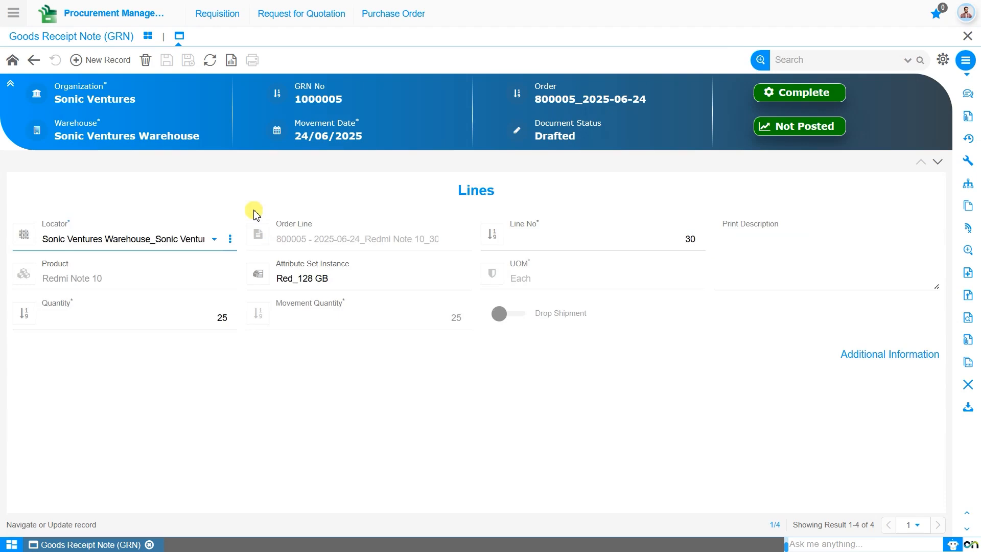
click(13, 60)
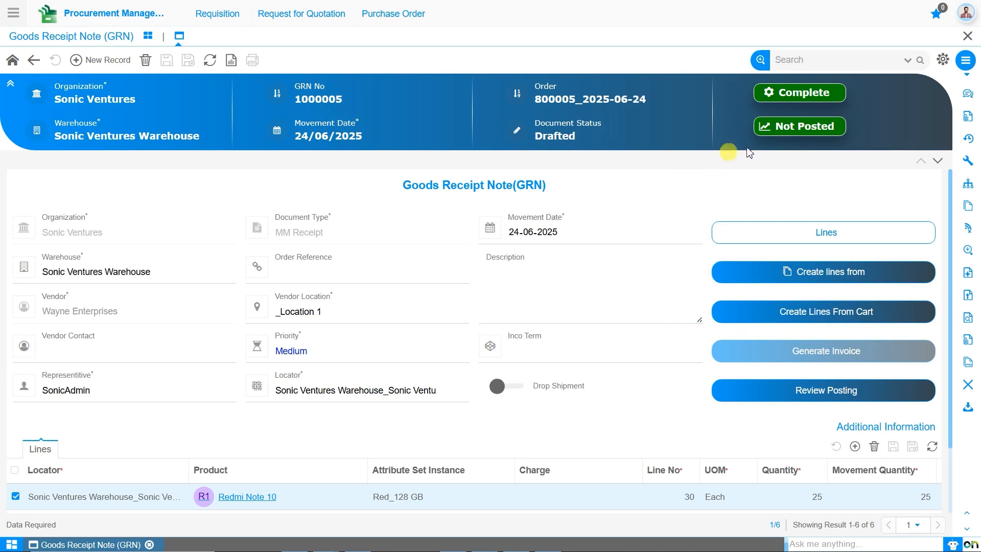
Process the goods receipt note with the document action Complete and review its received lines
click(799, 97)
click(515, 320)
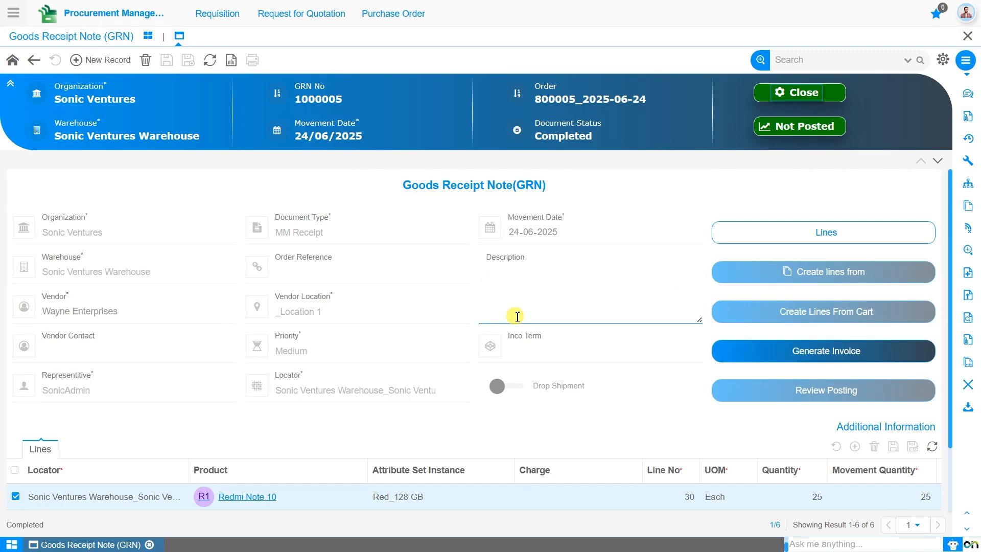
scroll(517, 316, down, 2)
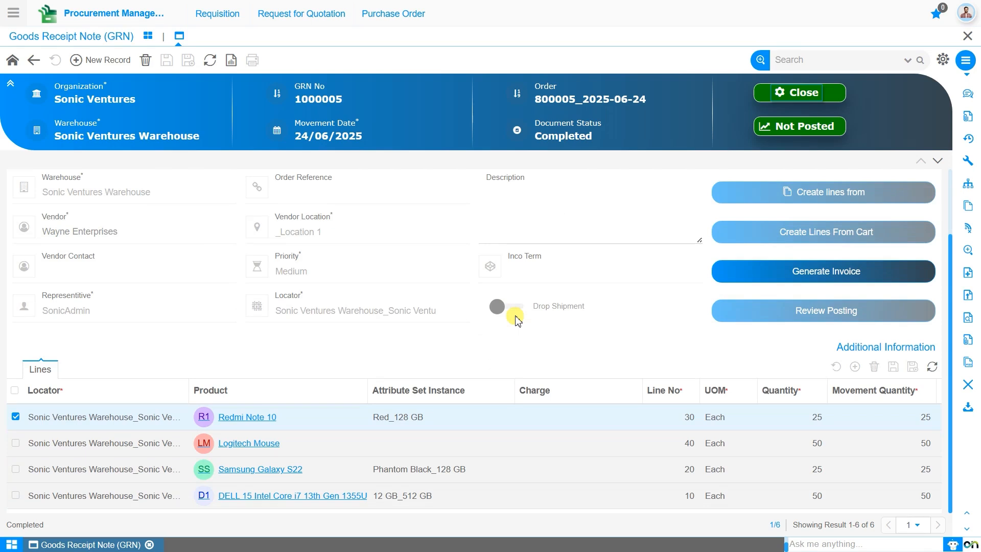
scroll(517, 318, up, 2)
click(527, 286)
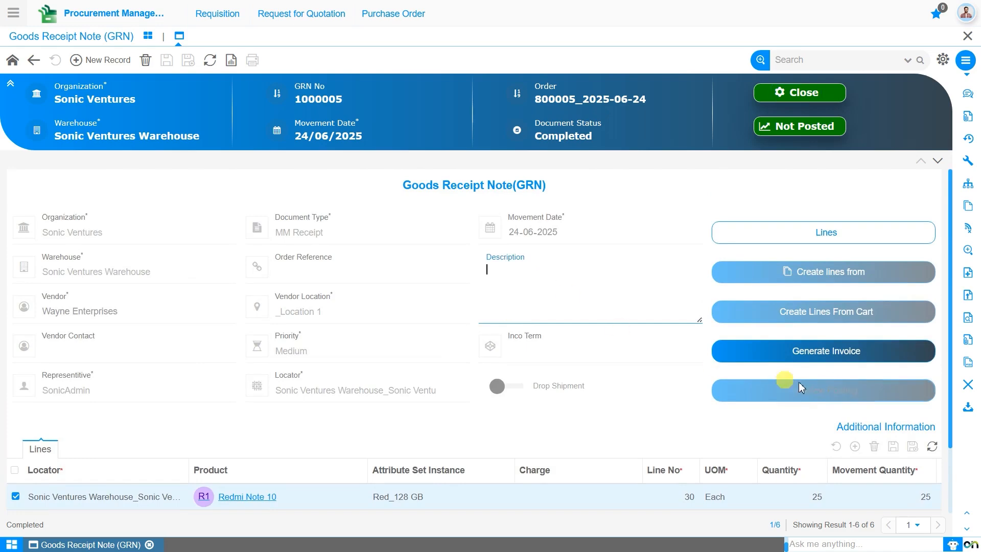
Generate an invoice from the completed goods receipt with Invoice Document No AP1000005 and document type AP Invoice, leaving GenerateCharges off
click(756, 353)
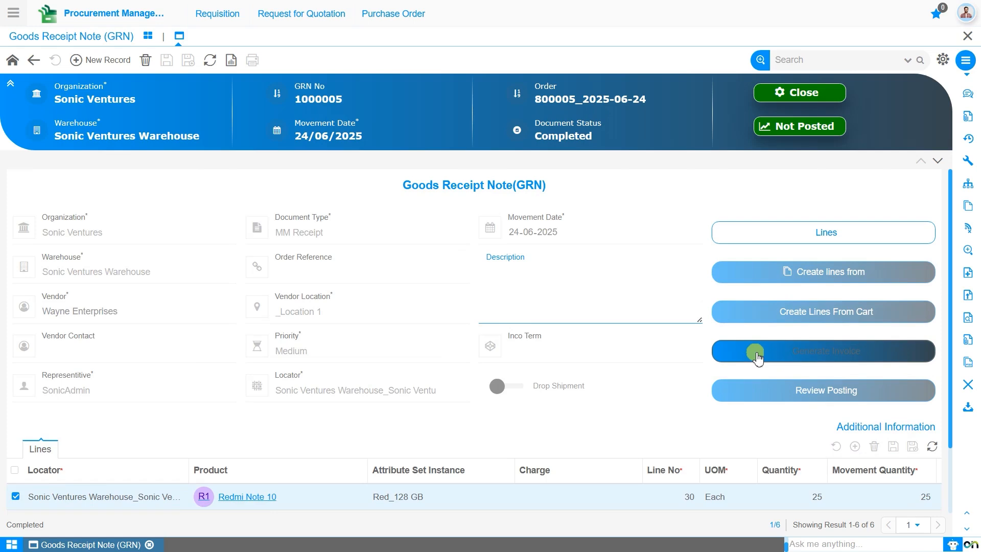
click(757, 357)
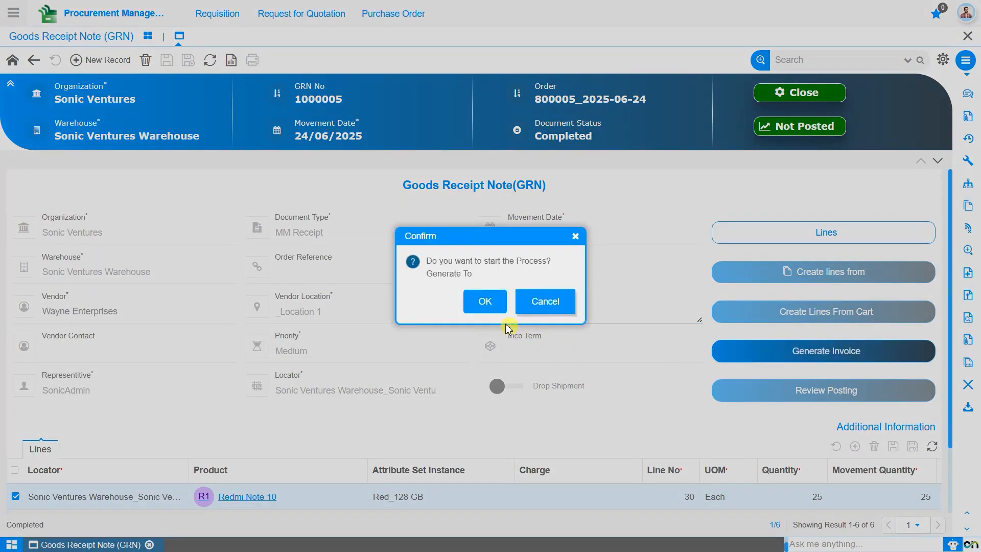
click(479, 304)
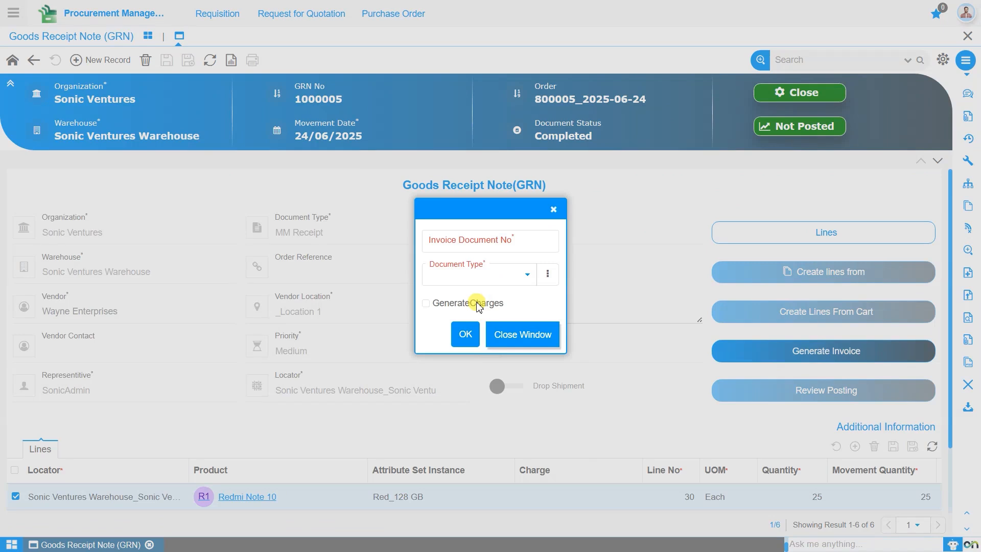
click(472, 247)
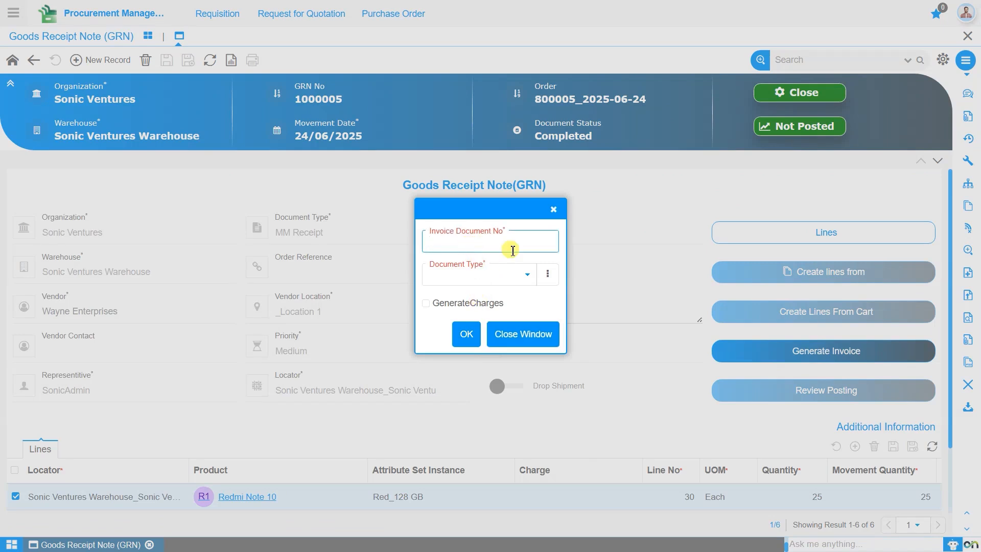
text(AP1000005)
click(521, 275)
click(521, 294)
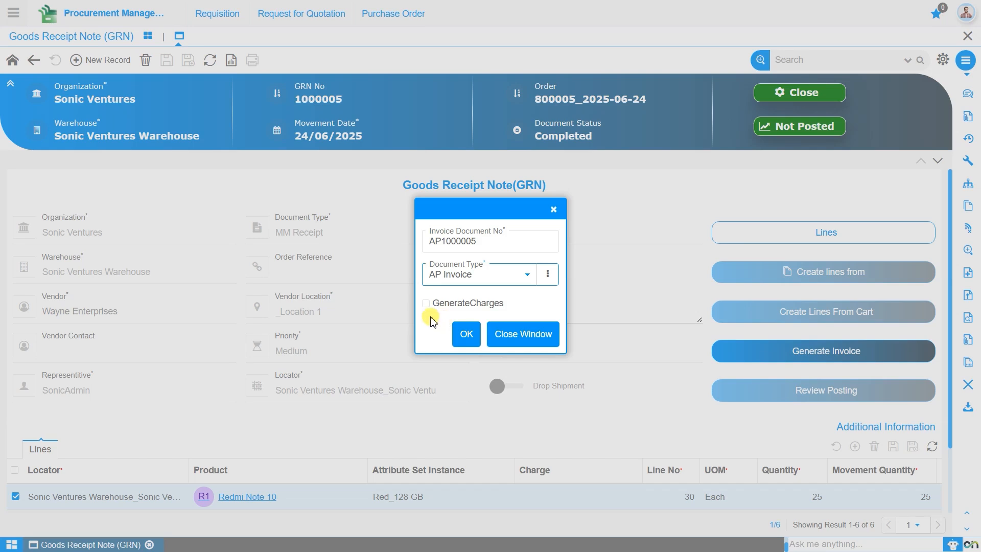
click(469, 333)
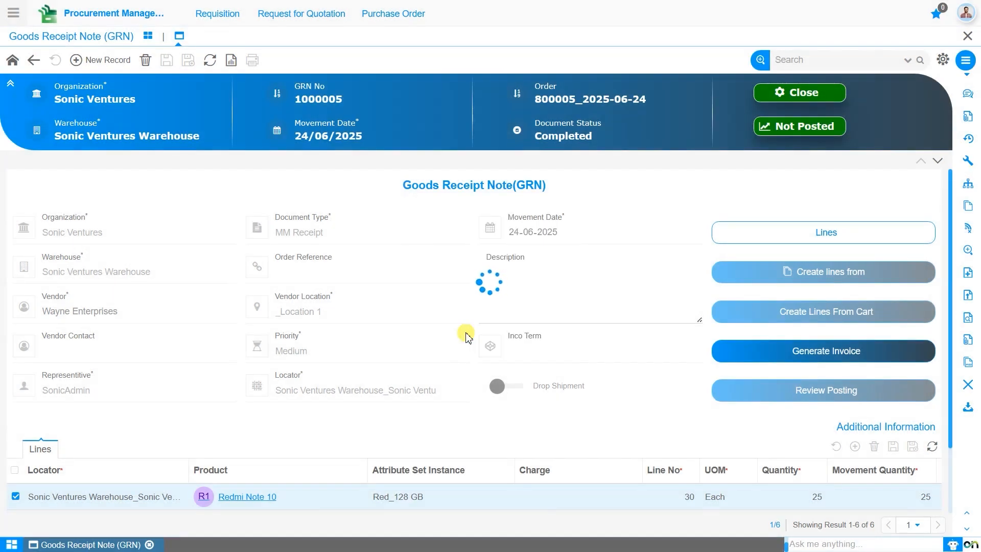
Copy the generated invoice's number from the goods receipt's status message
double_click(72, 525)
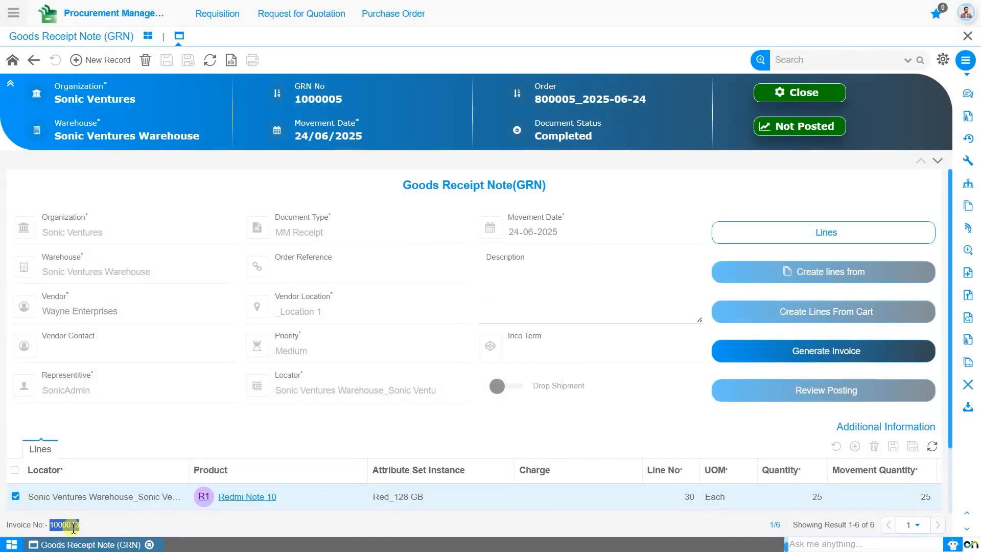
right_click(73, 529)
click(134, 393)
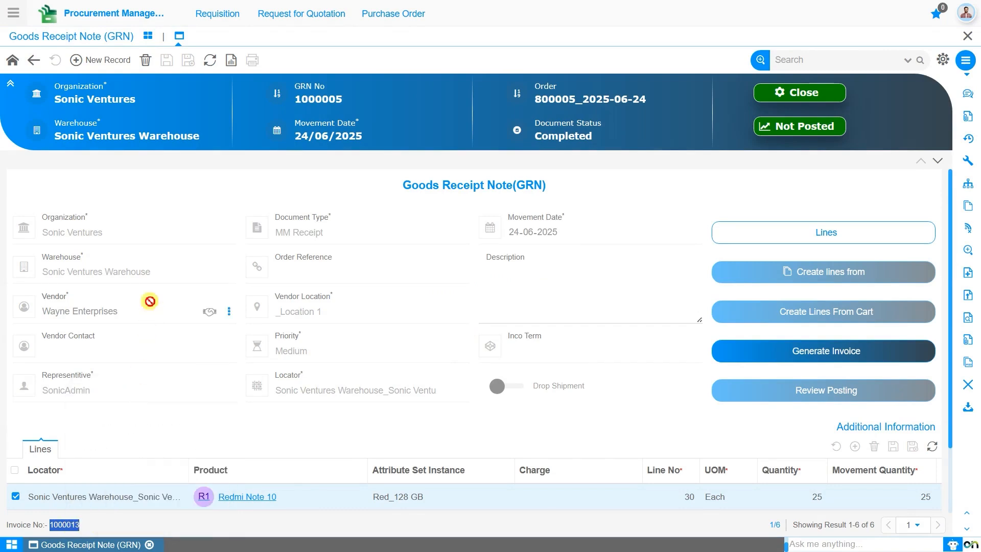
Open AP Invoice from the Accounts Payables section of Financial Management
click(16, 14)
text(Ap i)
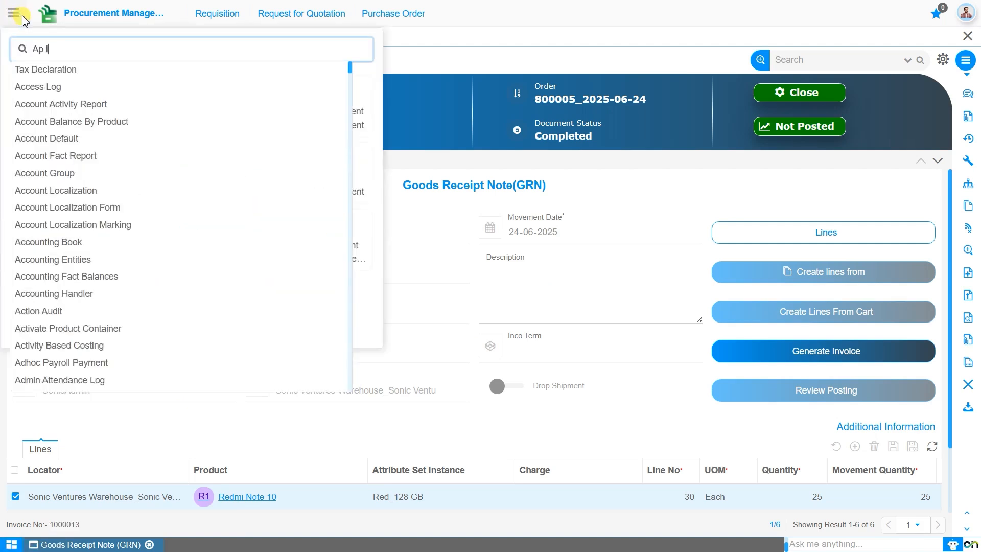
key(Down)
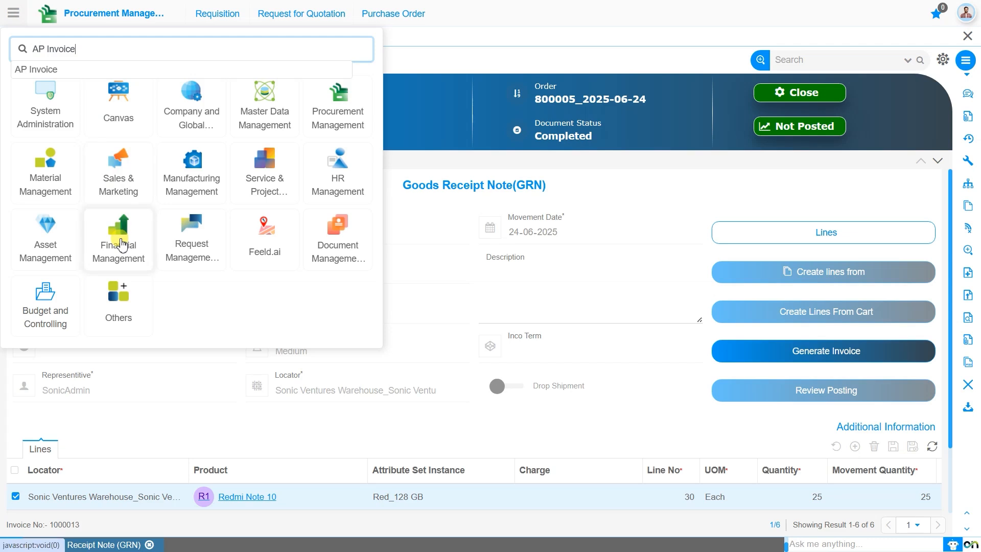
click(121, 245)
click(240, 12)
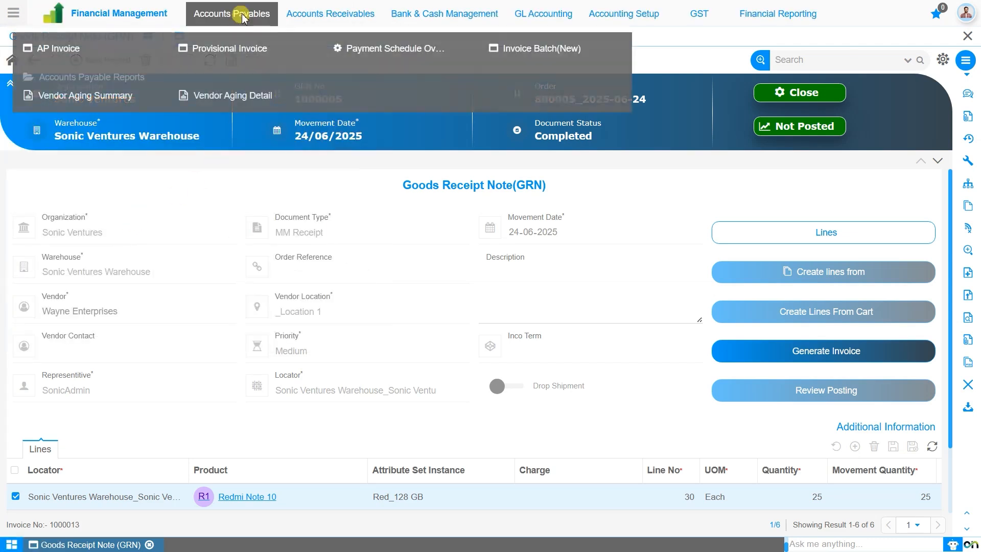
click(65, 52)
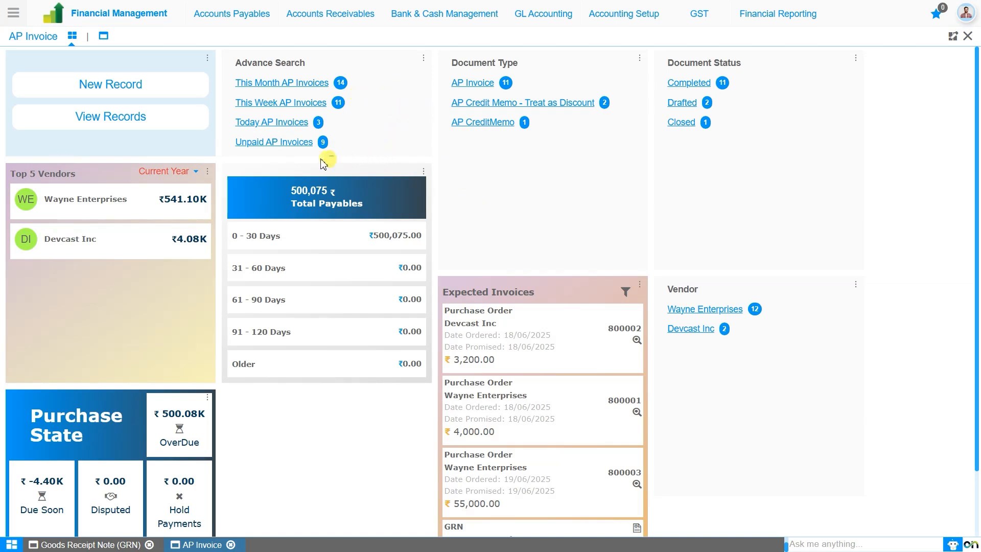
Open the newly generated Wayne Enterprises AP invoice and review its header, terms and conditions, and invoice lines
click(104, 40)
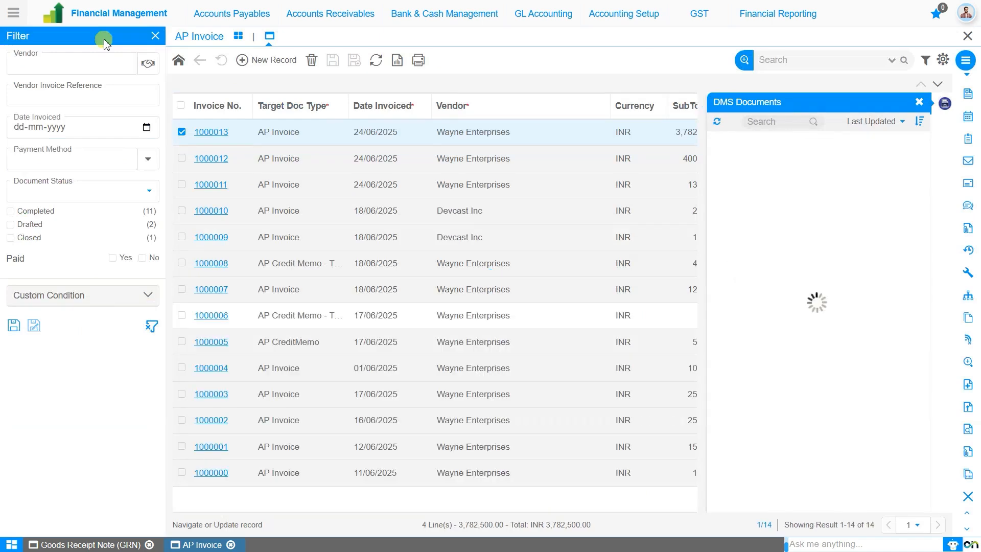
click(217, 135)
click(217, 134)
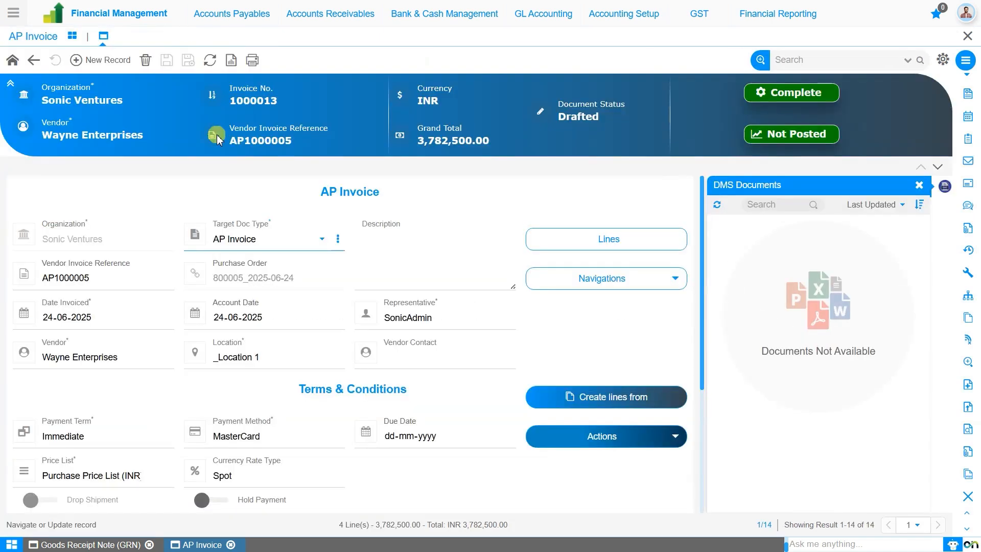
scroll(411, 291, down, 3)
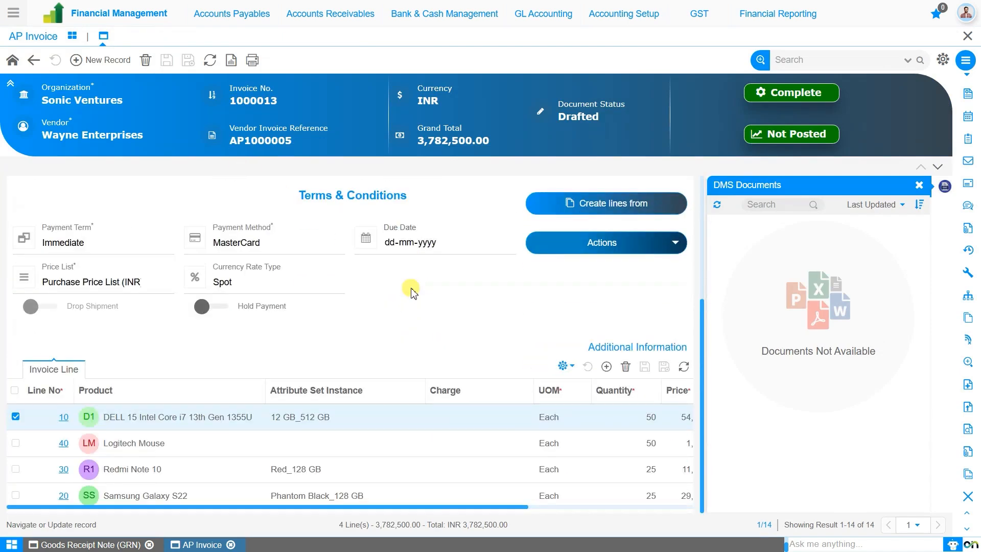
Close the DMS Documents pane and review the AP invoice's header, terms and full line columns, including price, tax and line amount
scroll(414, 292, up, 3)
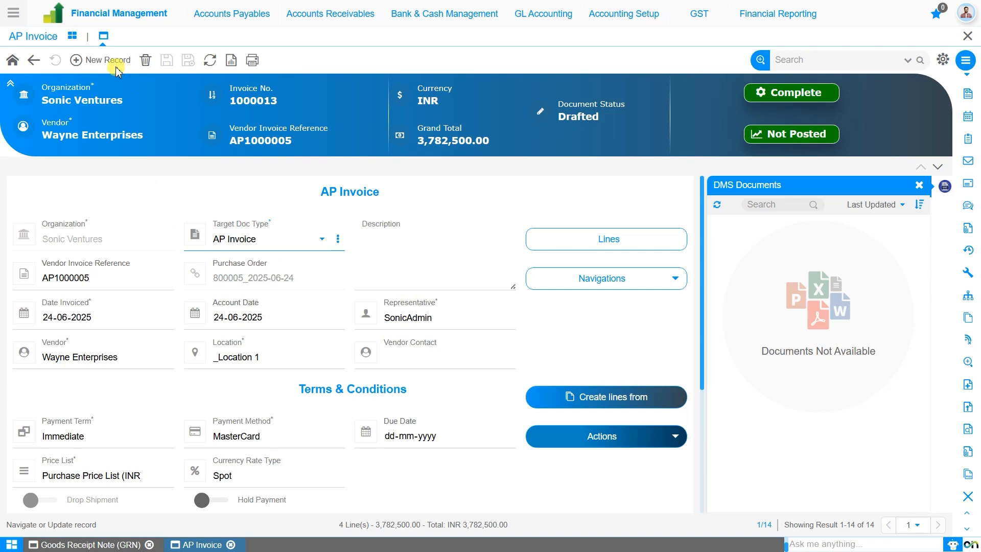
click(920, 185)
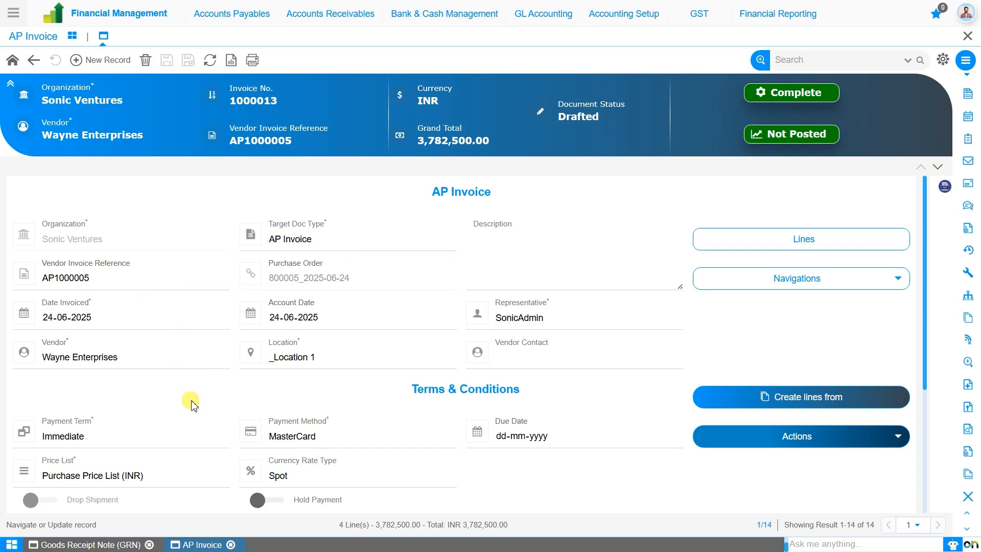
scroll(191, 401, down, 4)
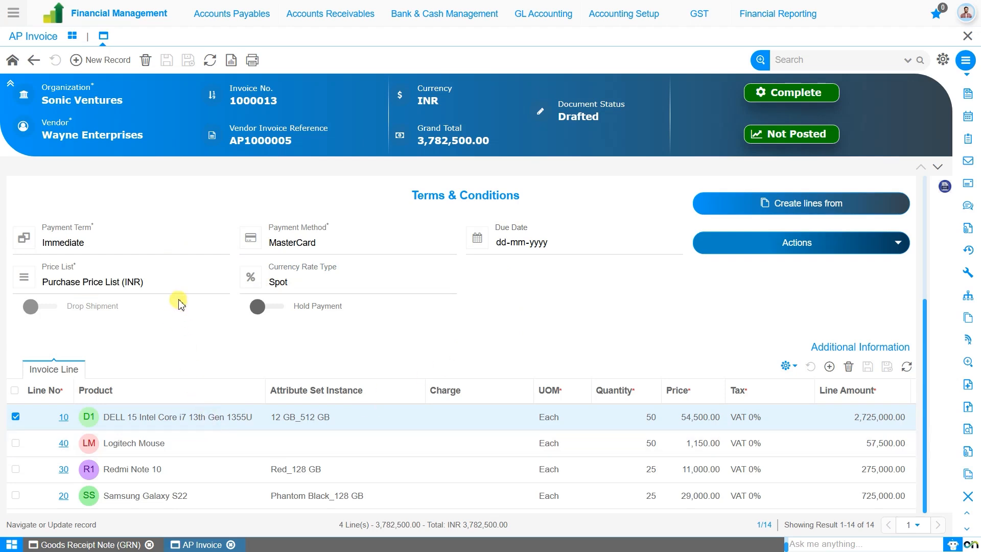
scroll(452, 395, up, 4)
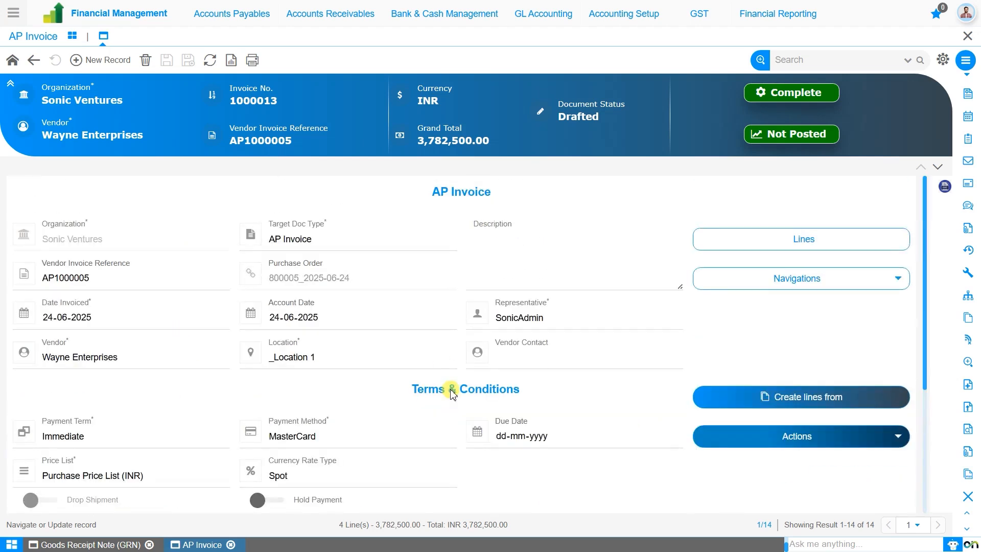
Examine the invoice's Create Lines From form and its order lookup, closing both without adding lines
click(774, 397)
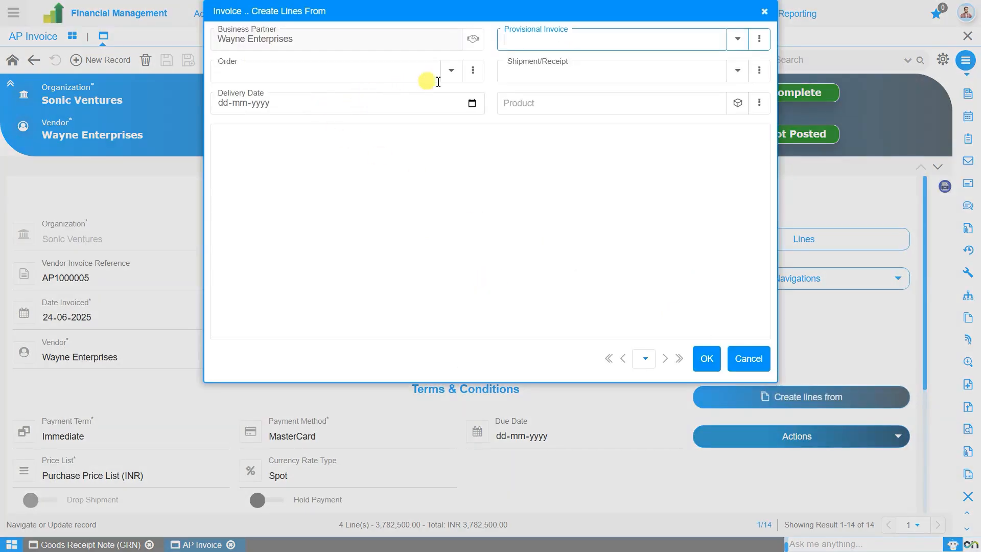
click(452, 72)
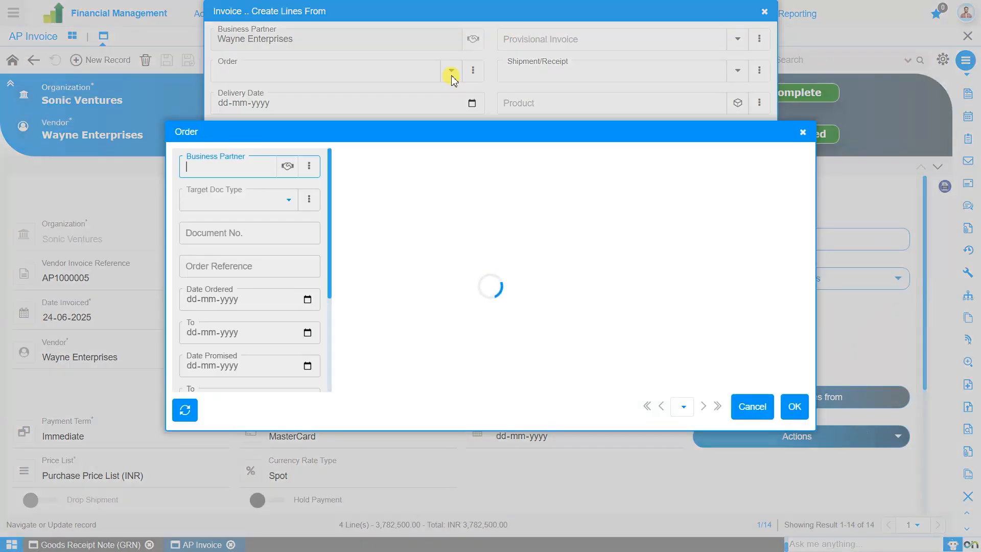
click(803, 133)
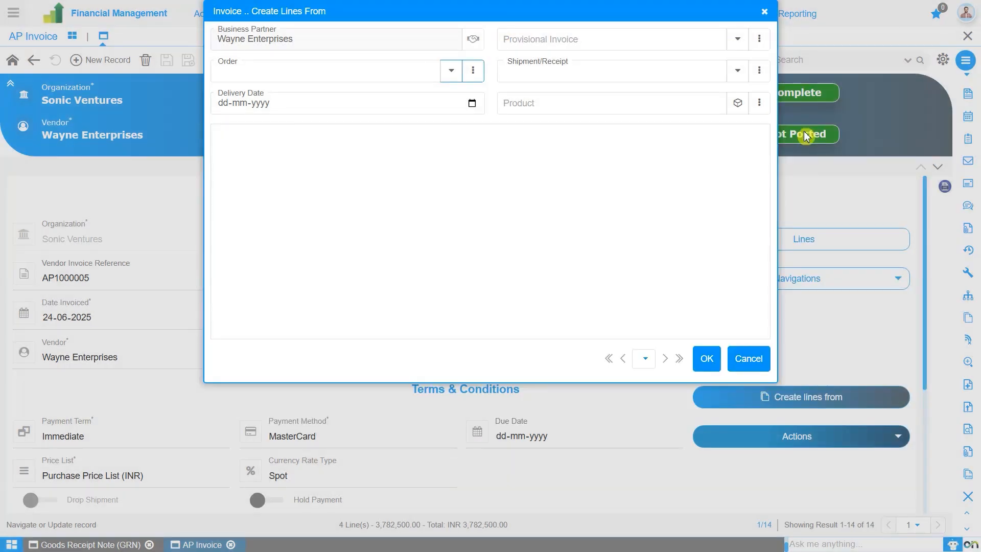
click(766, 15)
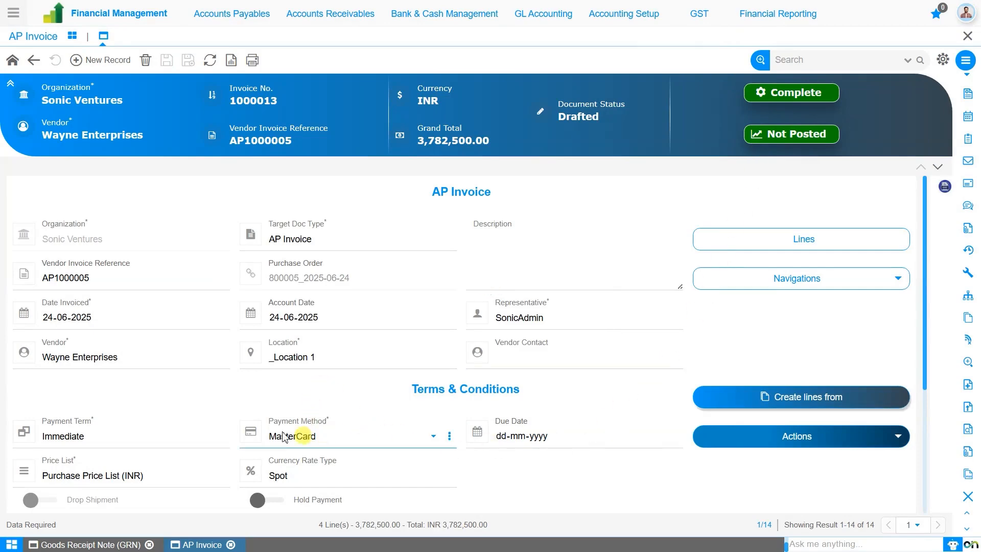
Complete the drafted Wayne Enterprises AP invoice using the Complete document action
scroll(445, 438, down, 4)
scroll(444, 439, up, 4)
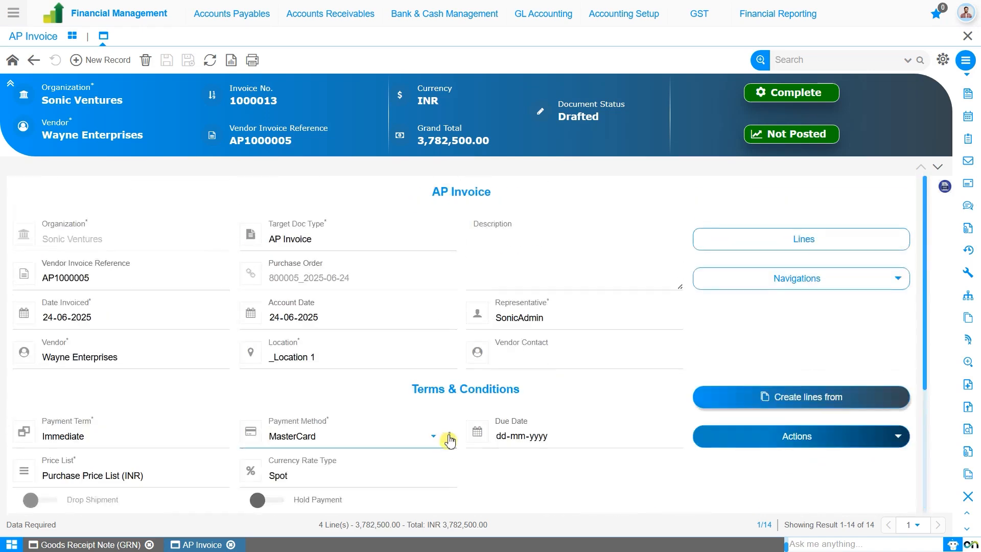
click(794, 97)
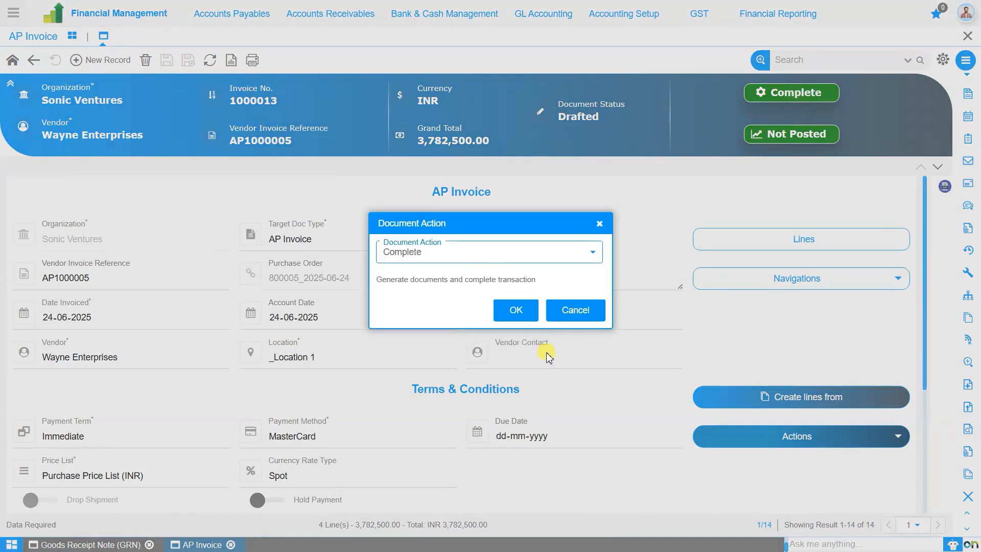
click(517, 313)
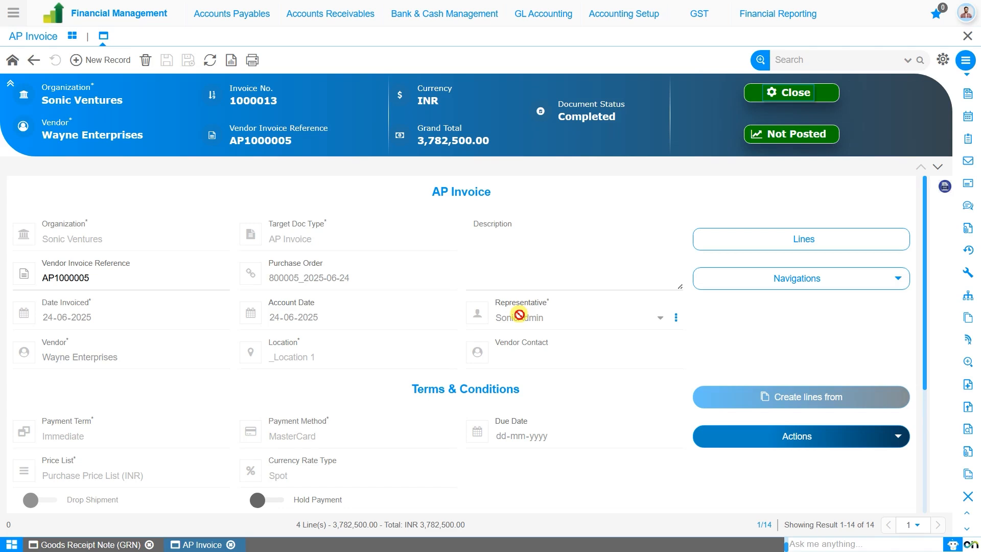